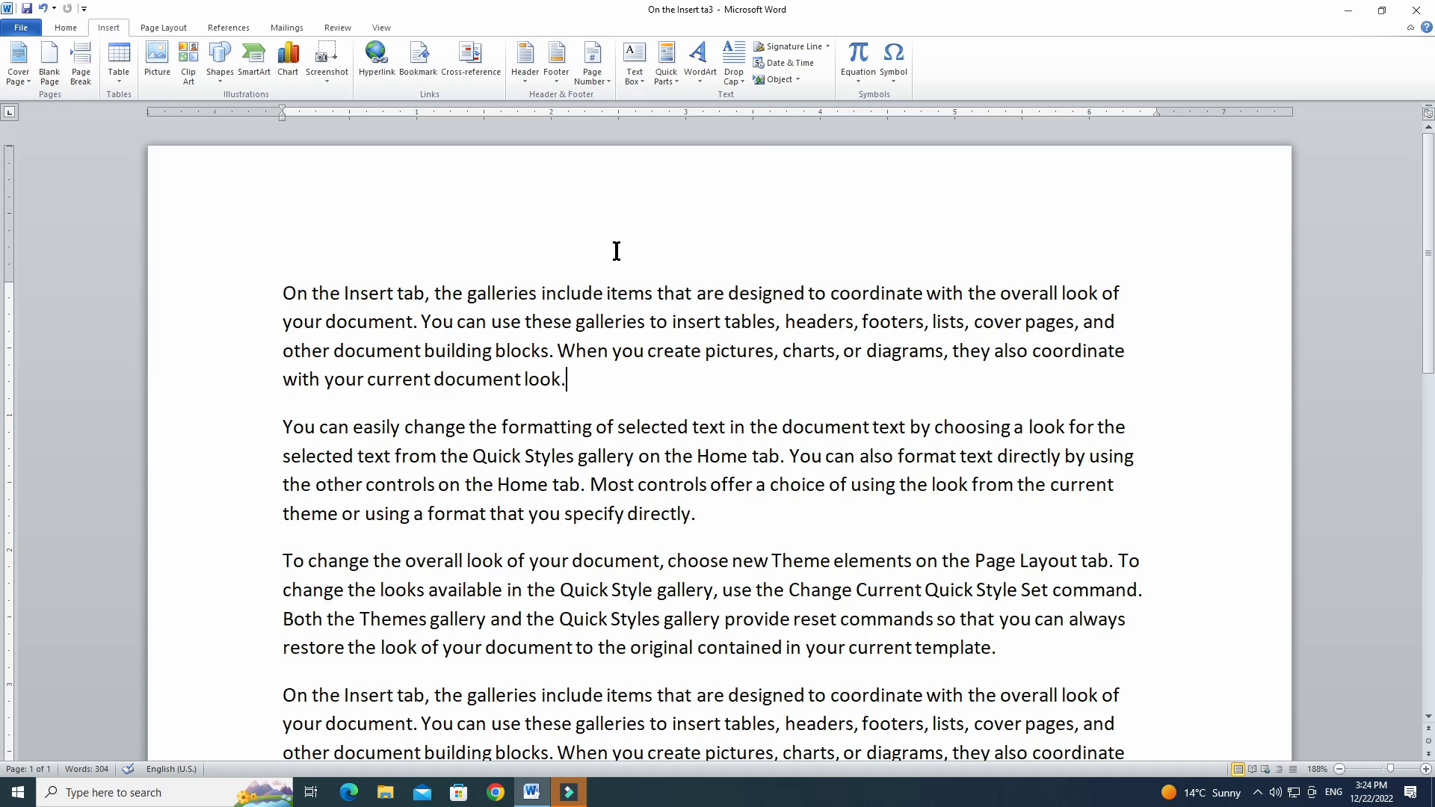
Insert the built-in Alphabet header into the document.
click(540, 227)
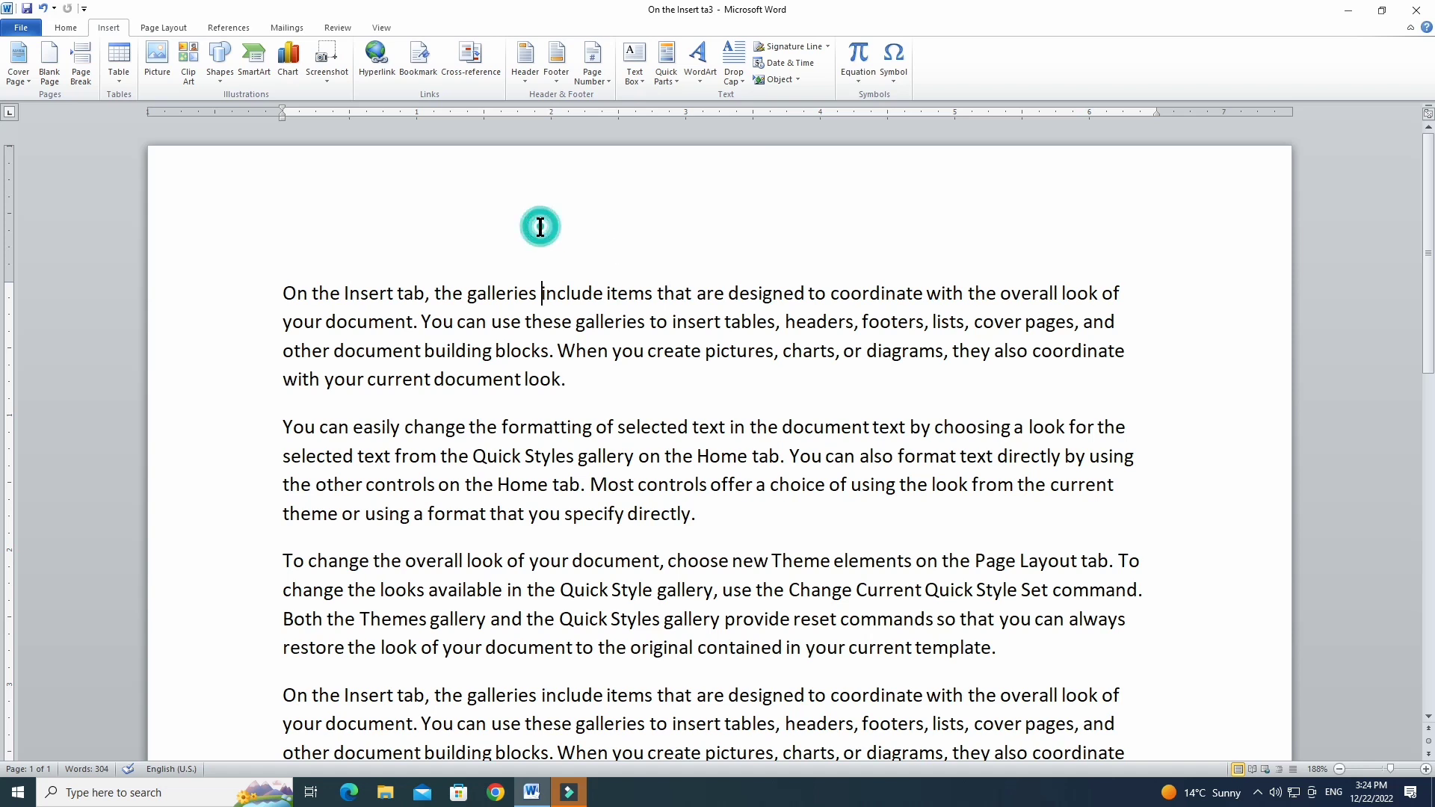
click(527, 78)
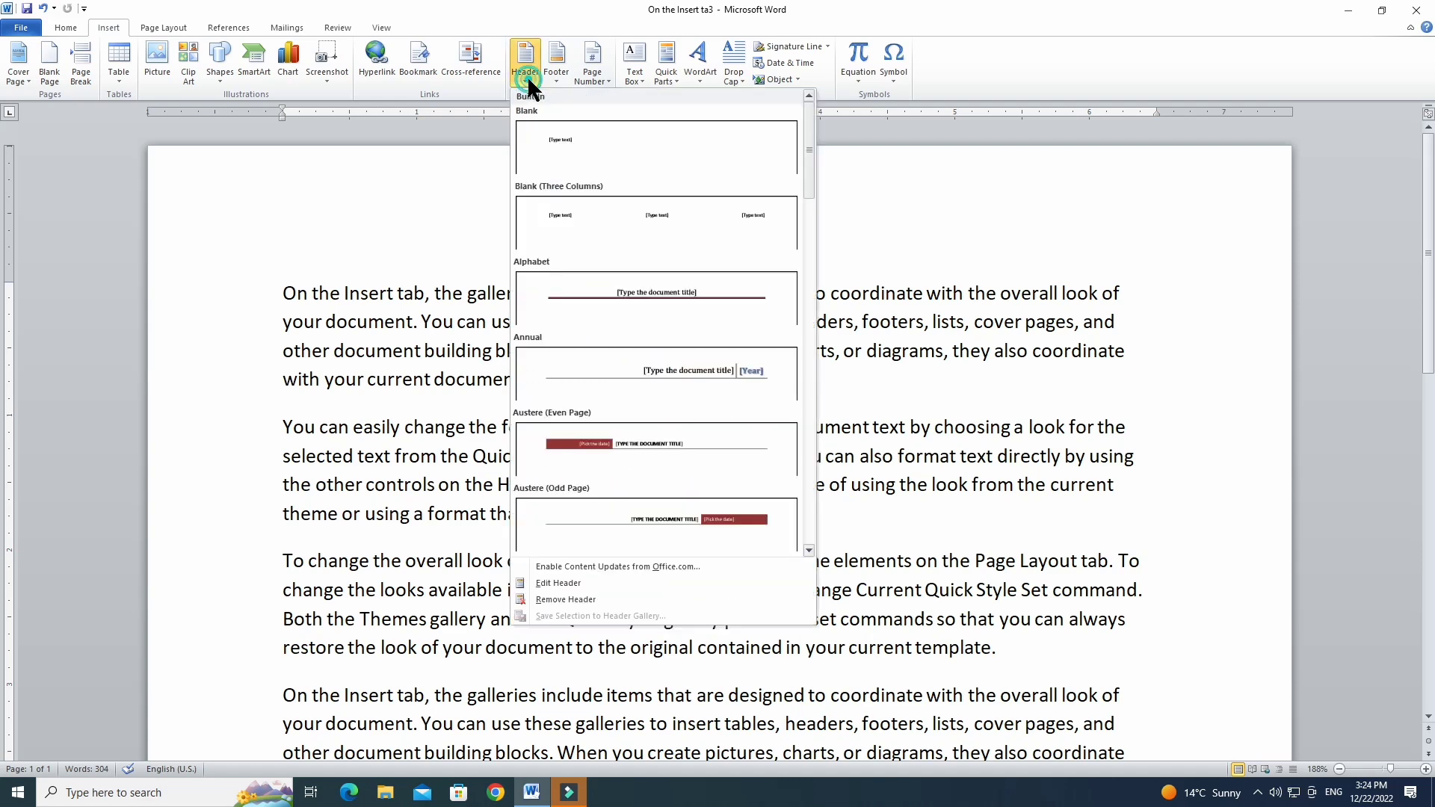
click(701, 290)
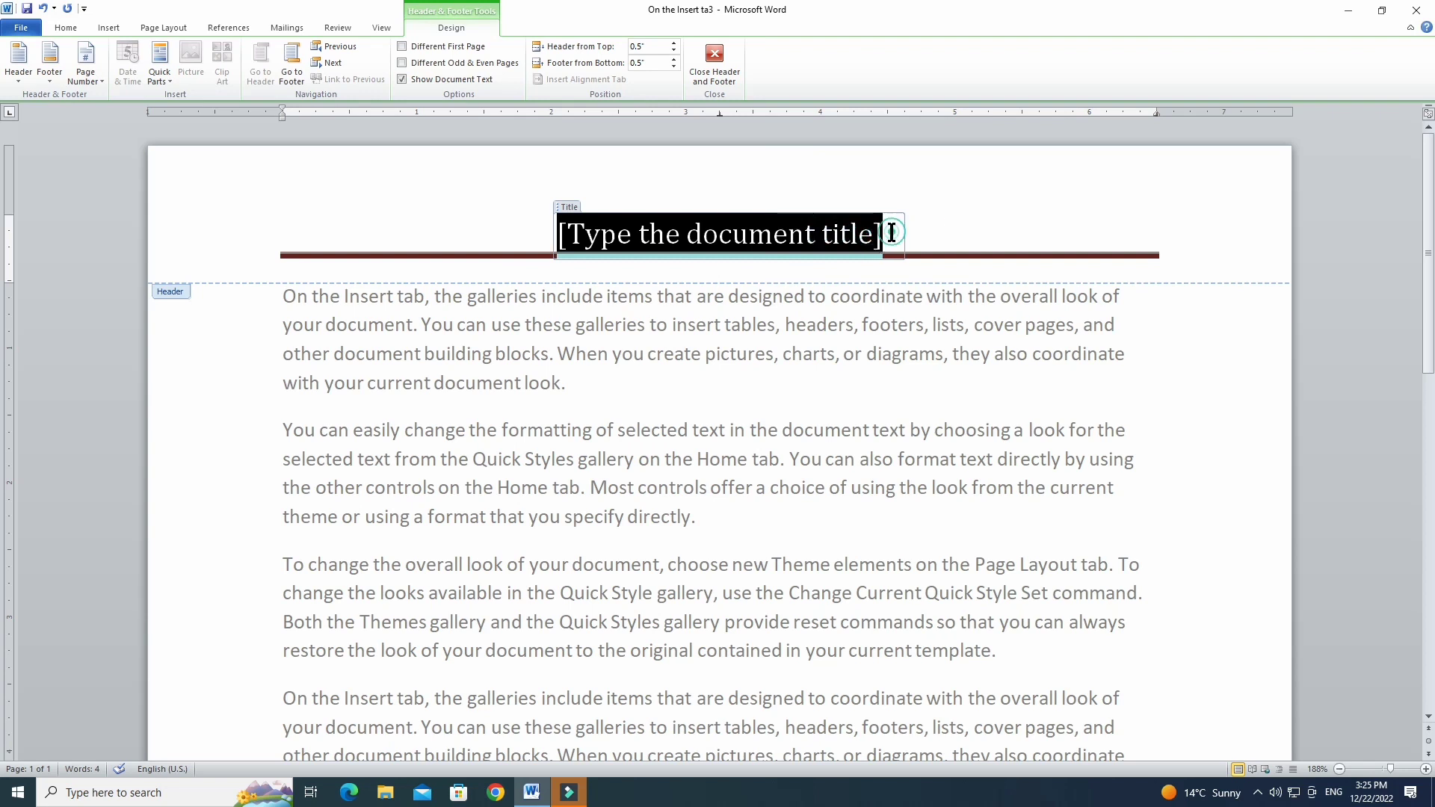
Replace the header's title placeholder with "Computer Operator" and return to the body text.
text(V)
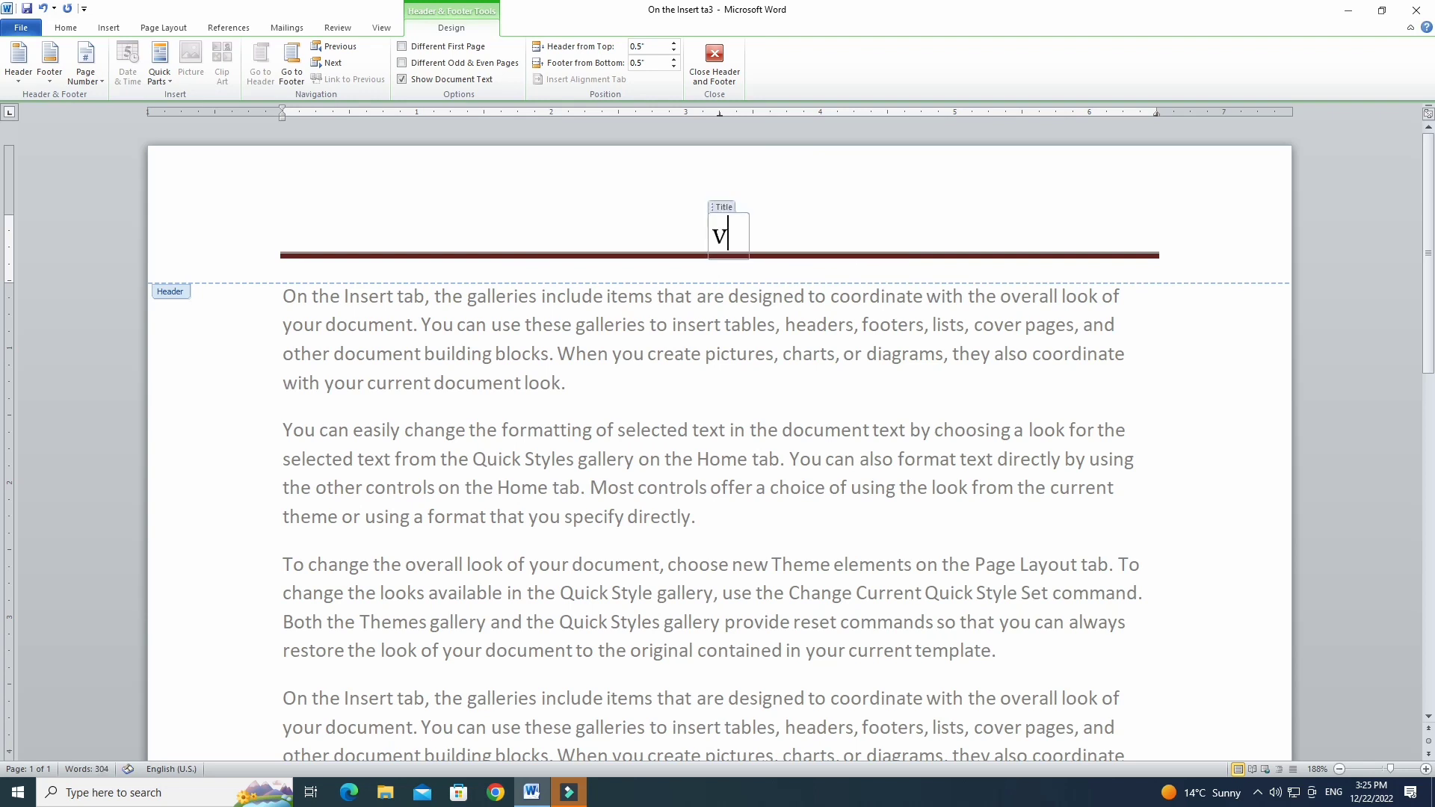
key(BackSpace)
text(V)
key(BackSpace)
text(Compute)
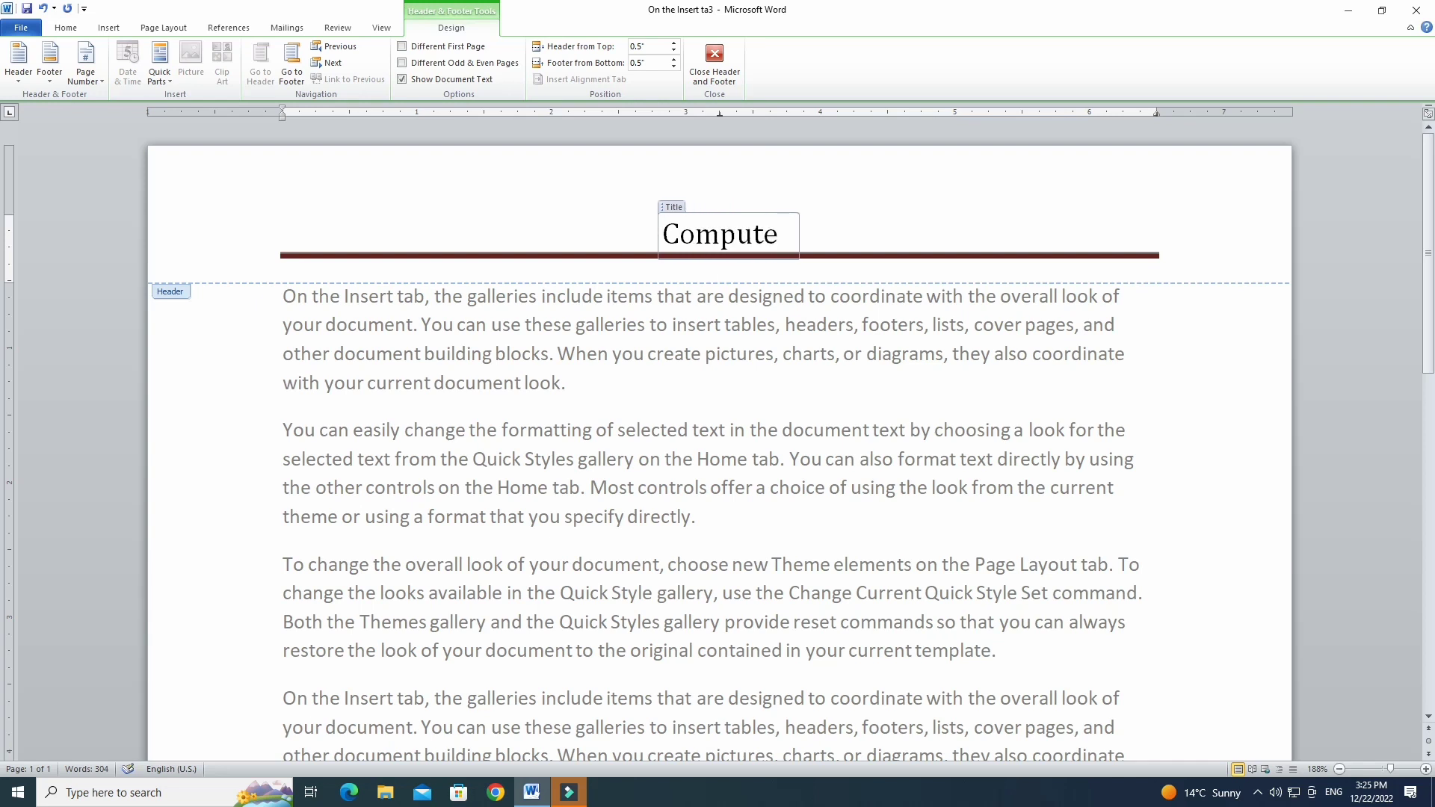
text(r Ope)
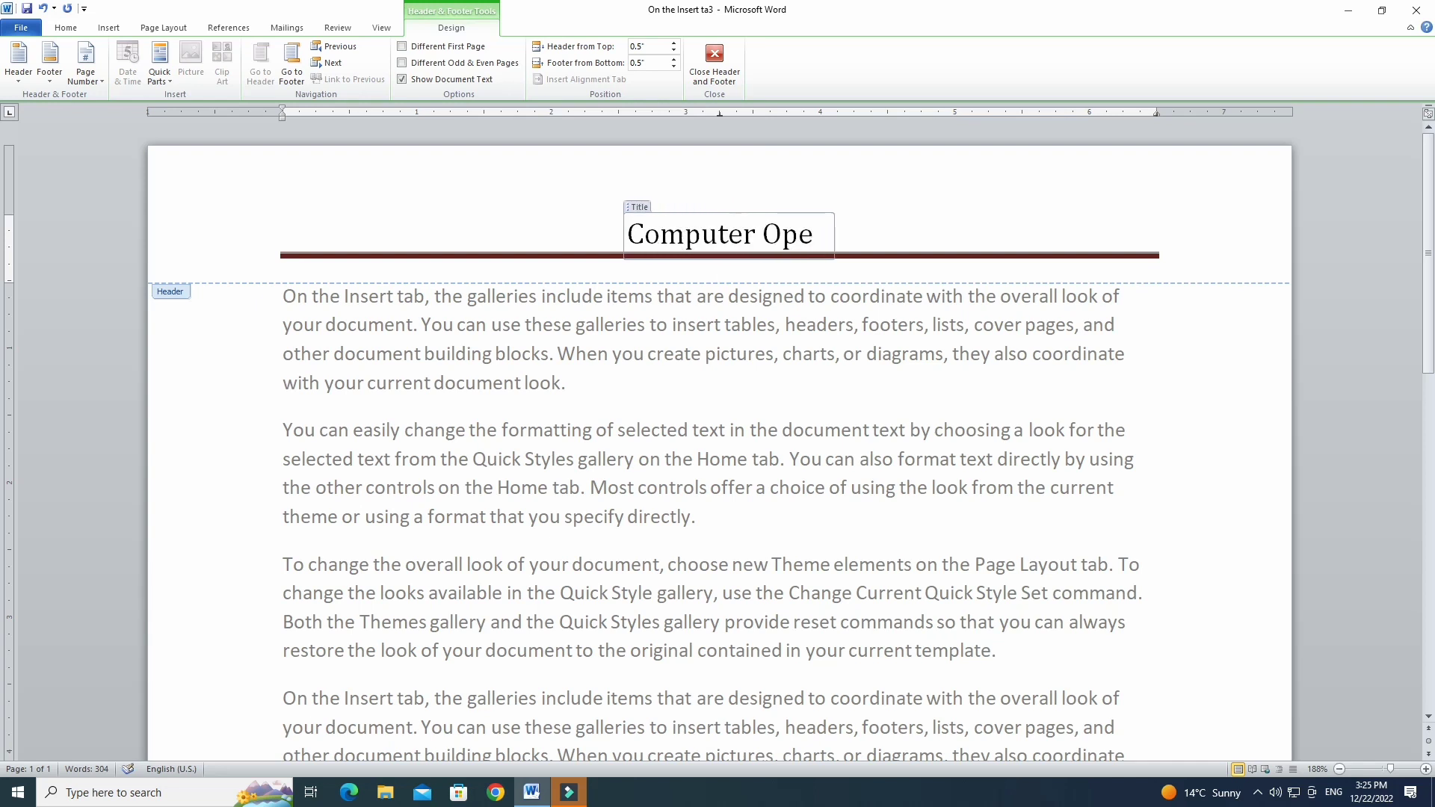
text(rator)
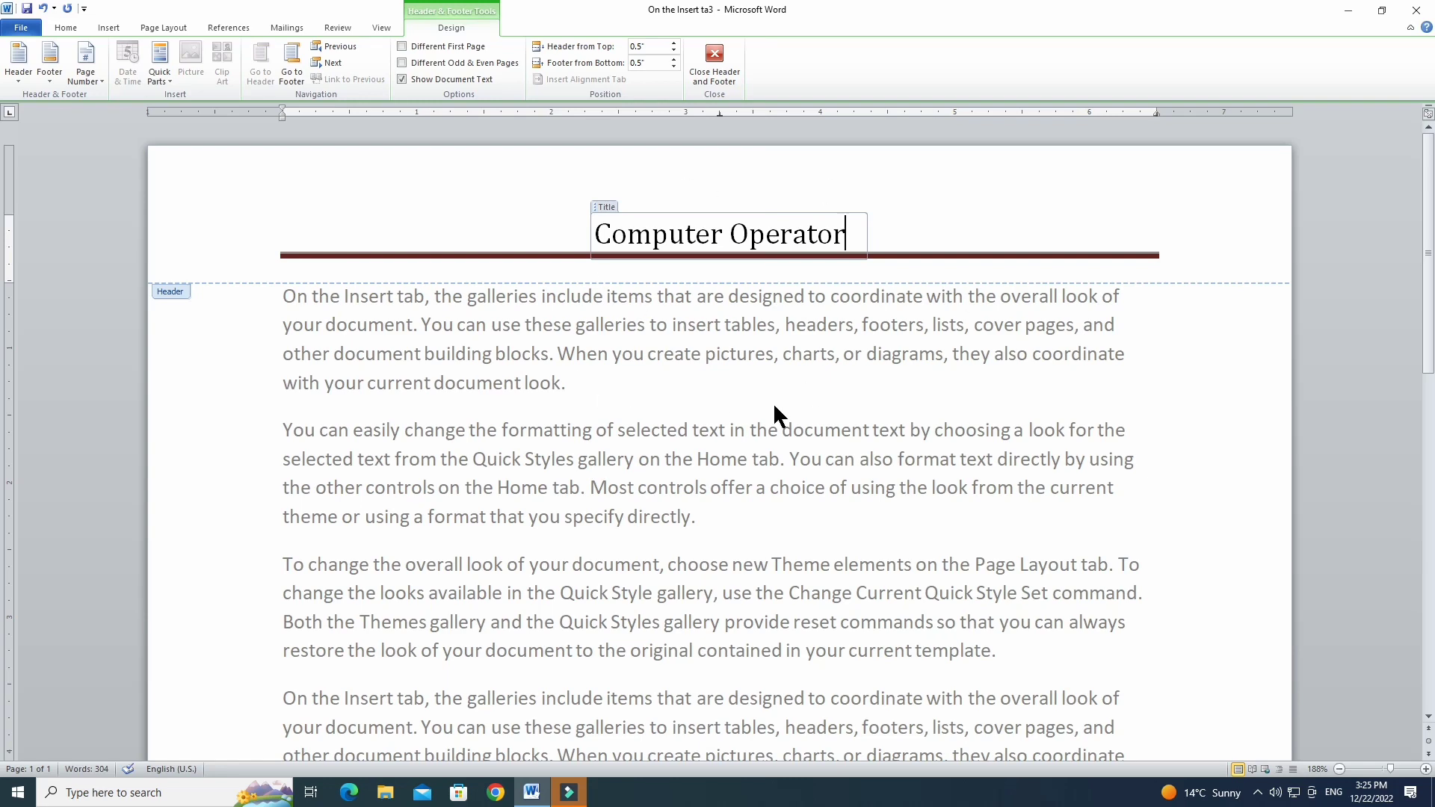
scroll(819, 451, down, 10)
scroll(819, 450, up, 10)
double_click(858, 547)
triple_click(858, 548)
click(834, 604)
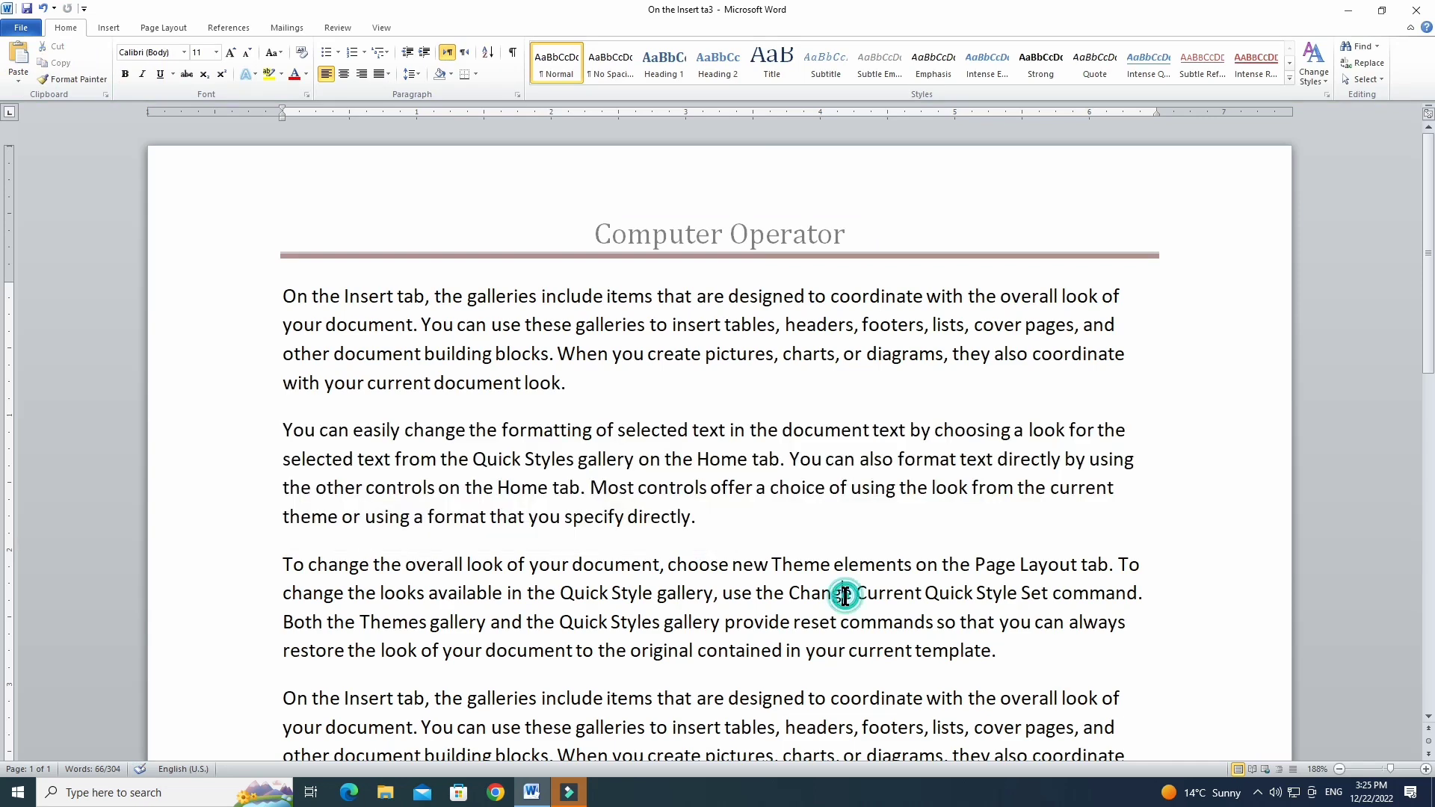
Insert a page break after the document's last paragraph to start a second page.
scroll(833, 603, down, 10)
scroll(842, 590, up, 10)
scroll(831, 616, down, 3)
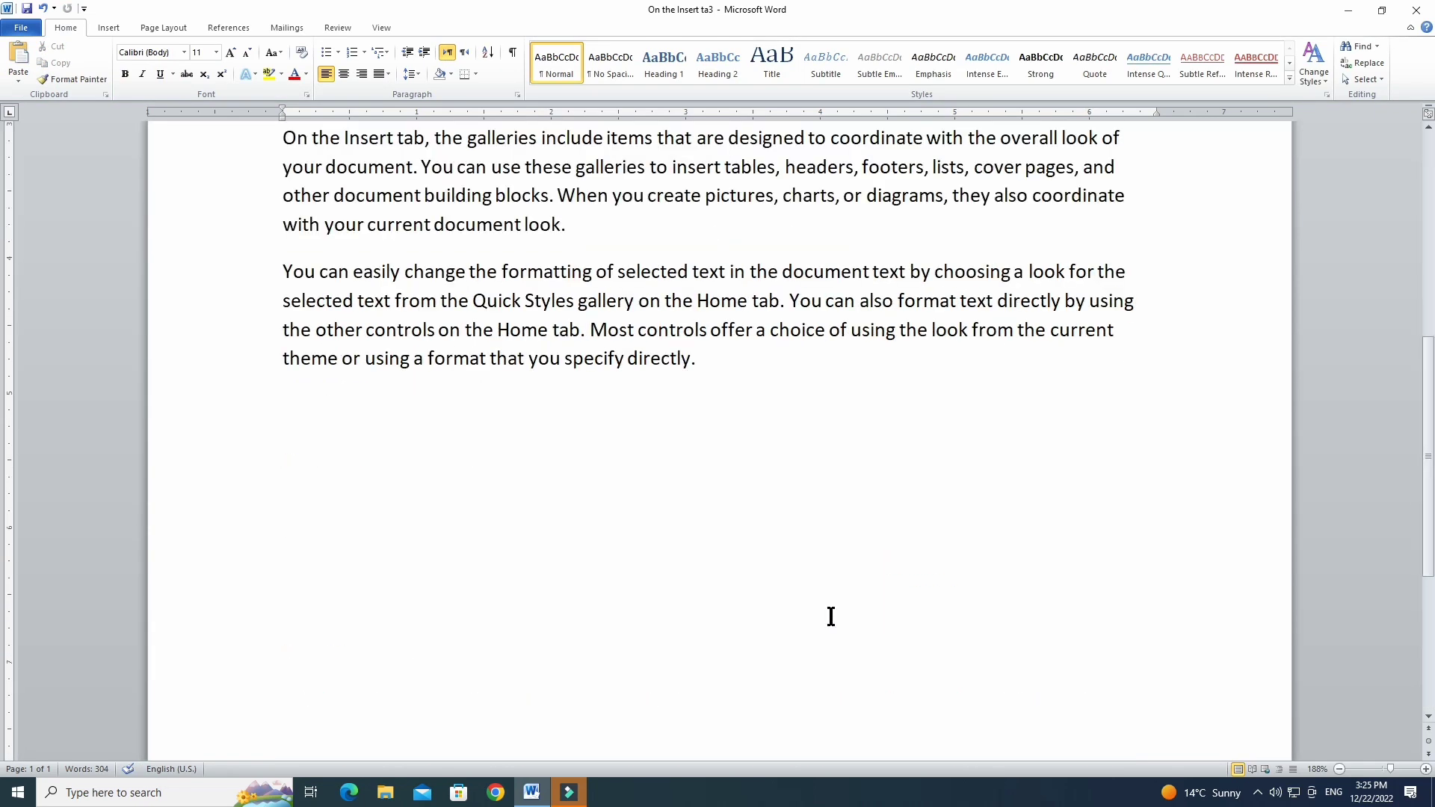
click(743, 359)
key(ctrl+Return)
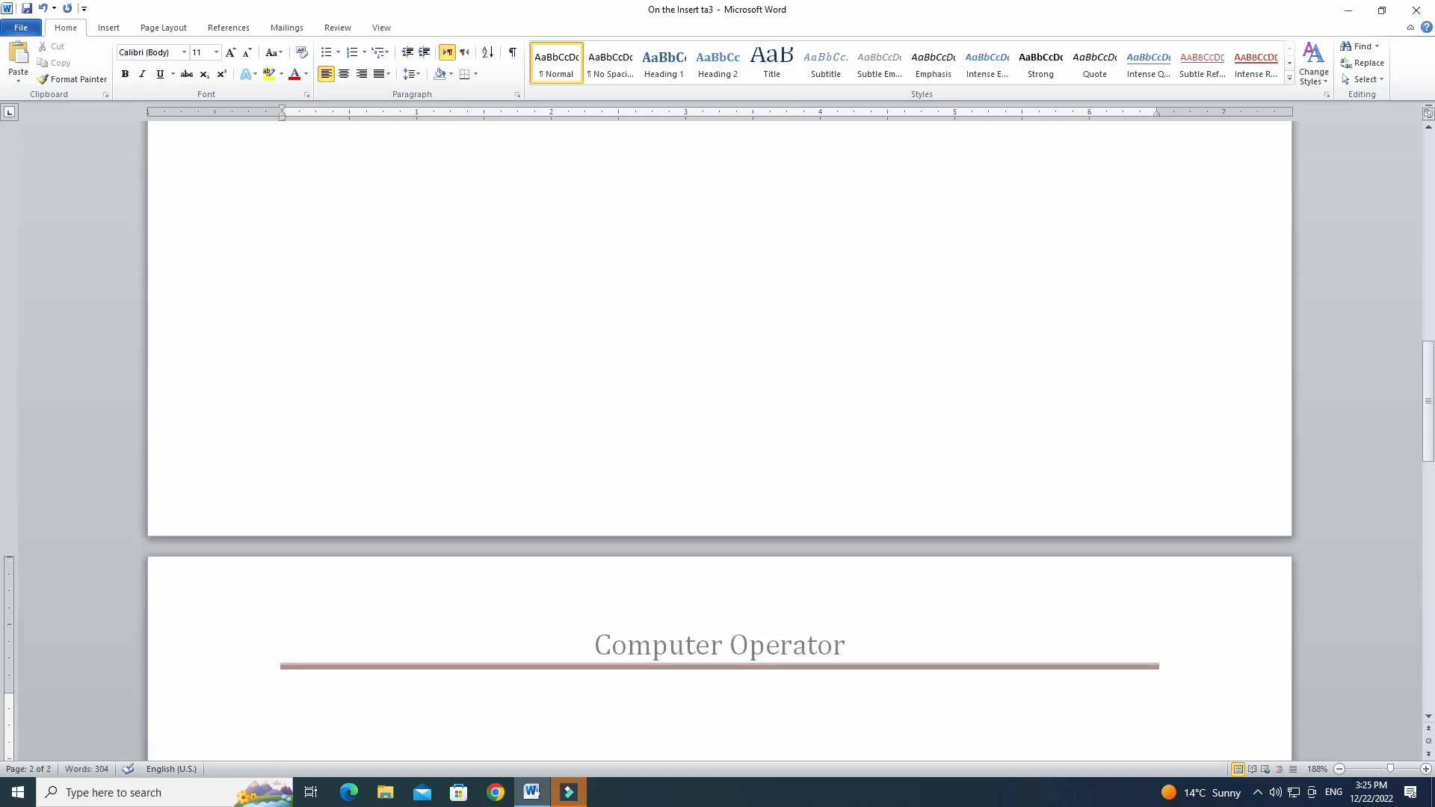
Check the header on both pages and view its editing options, leaving them unchanged.
scroll(864, 650, down, 2)
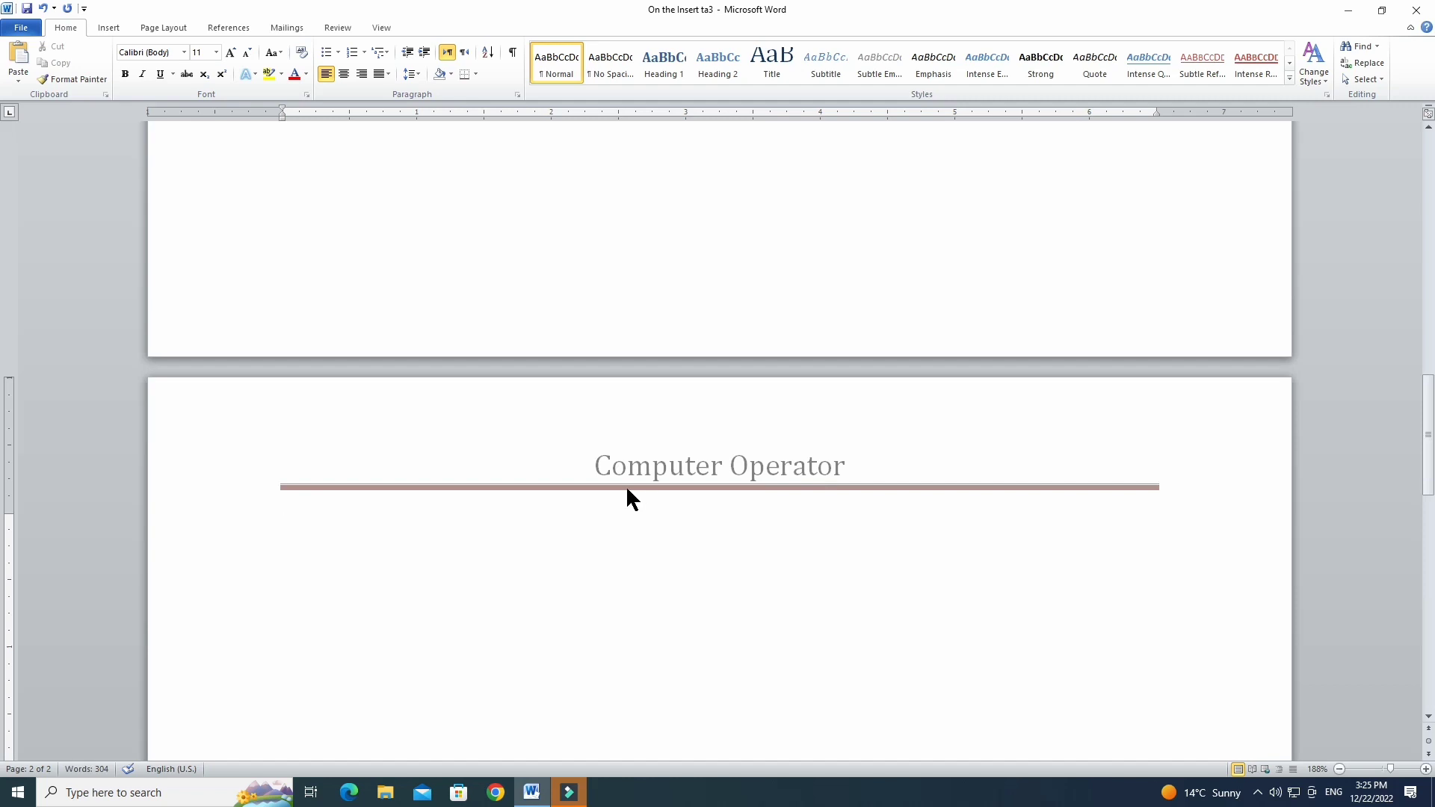
scroll(703, 456, down, 4)
scroll(744, 452, up, 2)
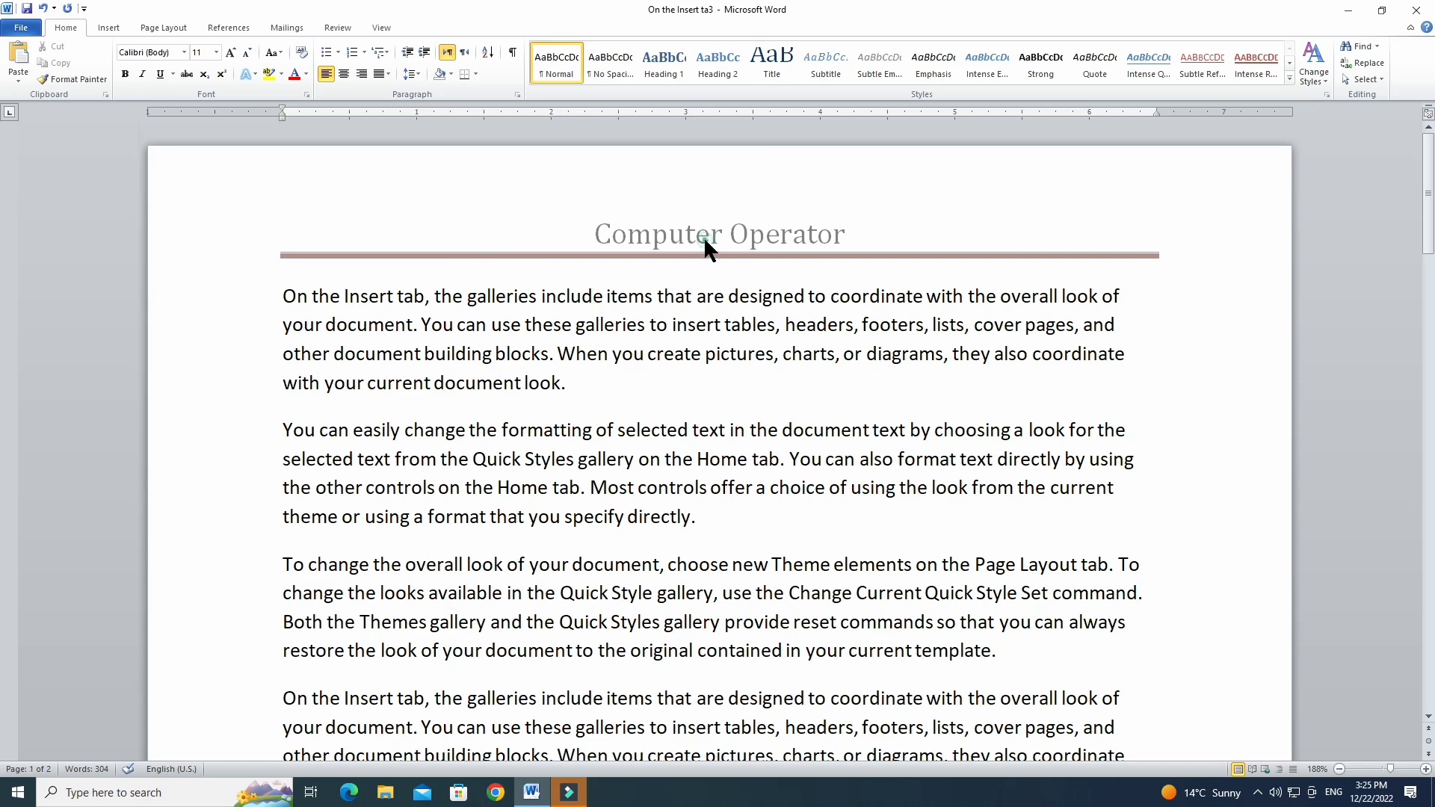
double_click(679, 240)
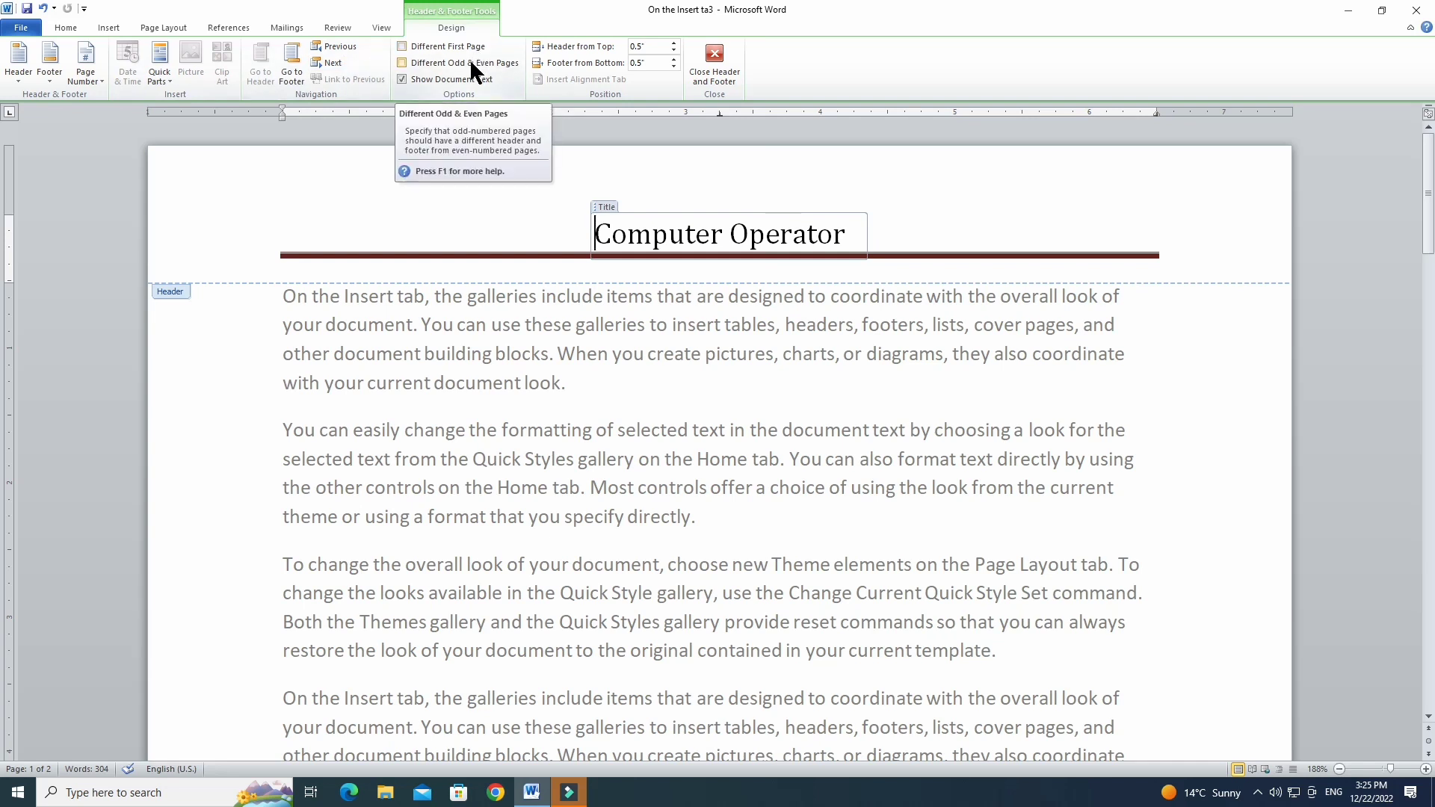
click(723, 64)
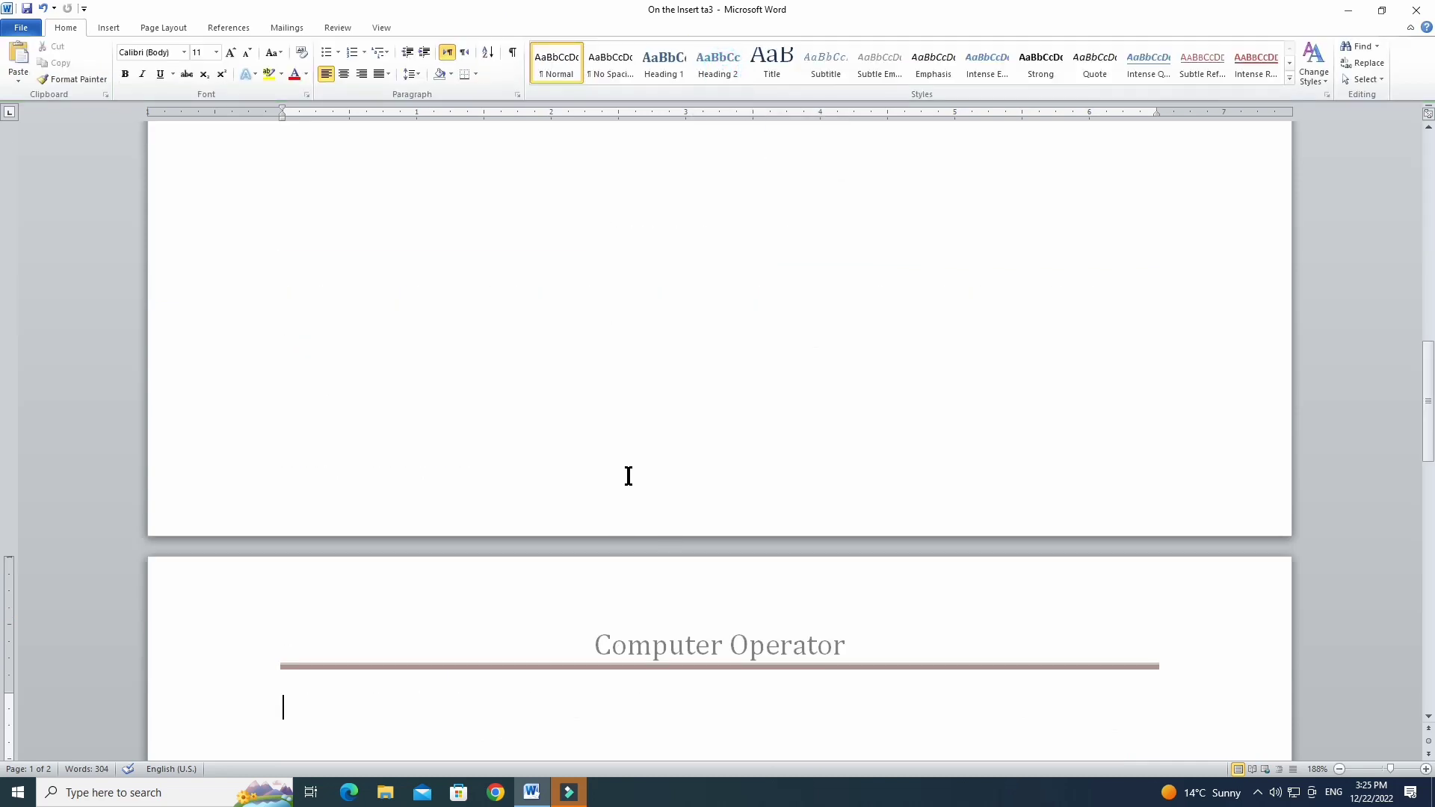
scroll(642, 433, down, 5)
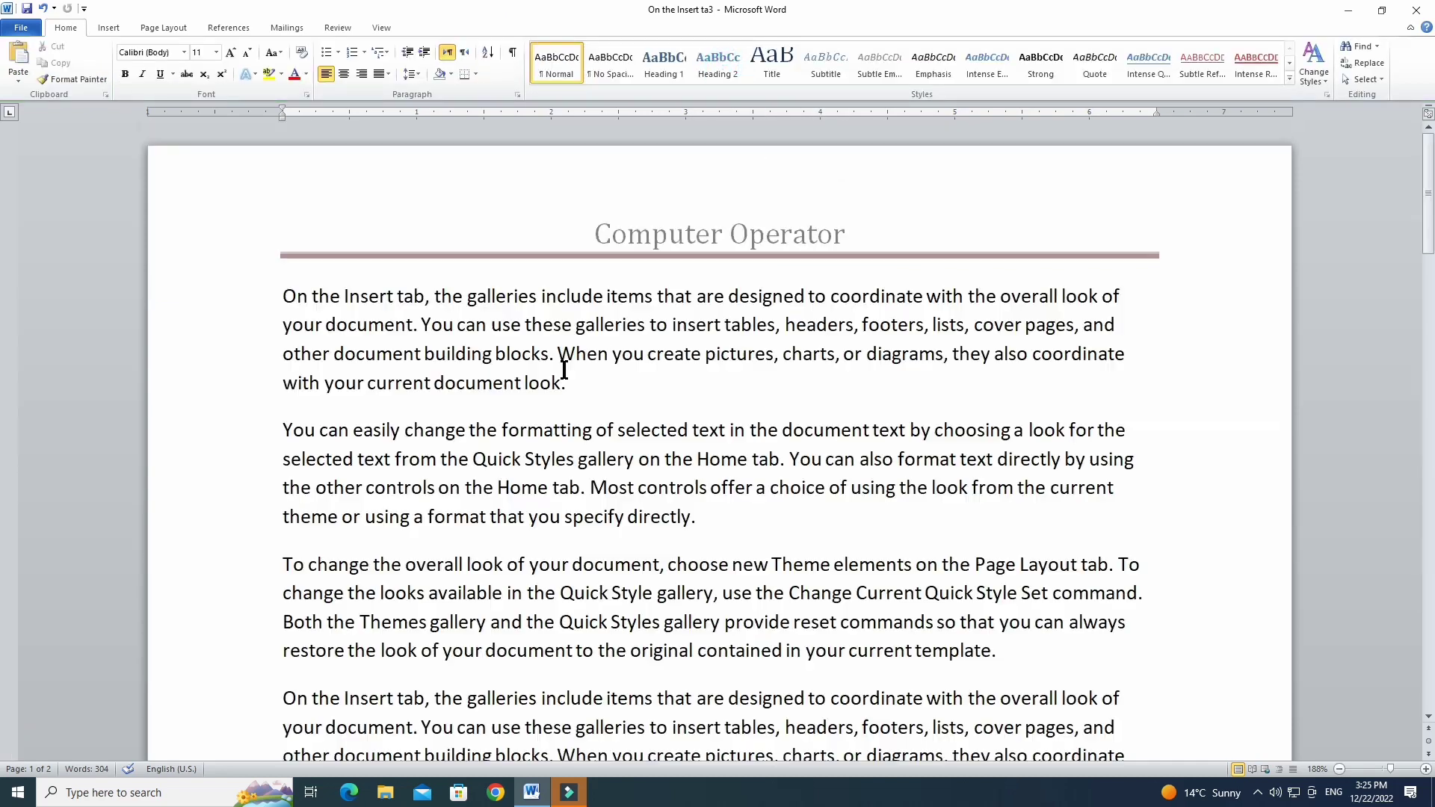
Insert the built-in Alphabet footer into the document.
click(106, 28)
click(559, 83)
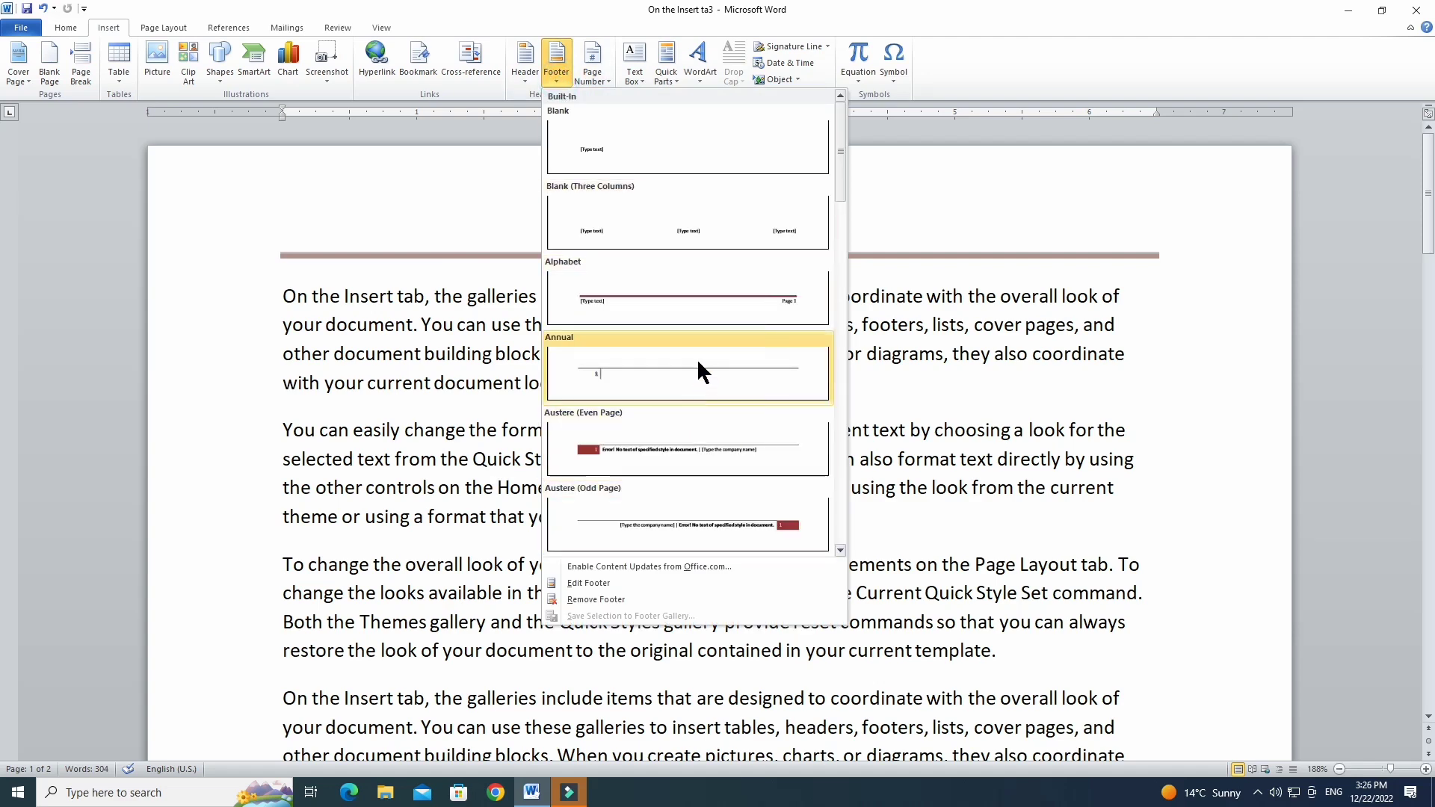
click(708, 297)
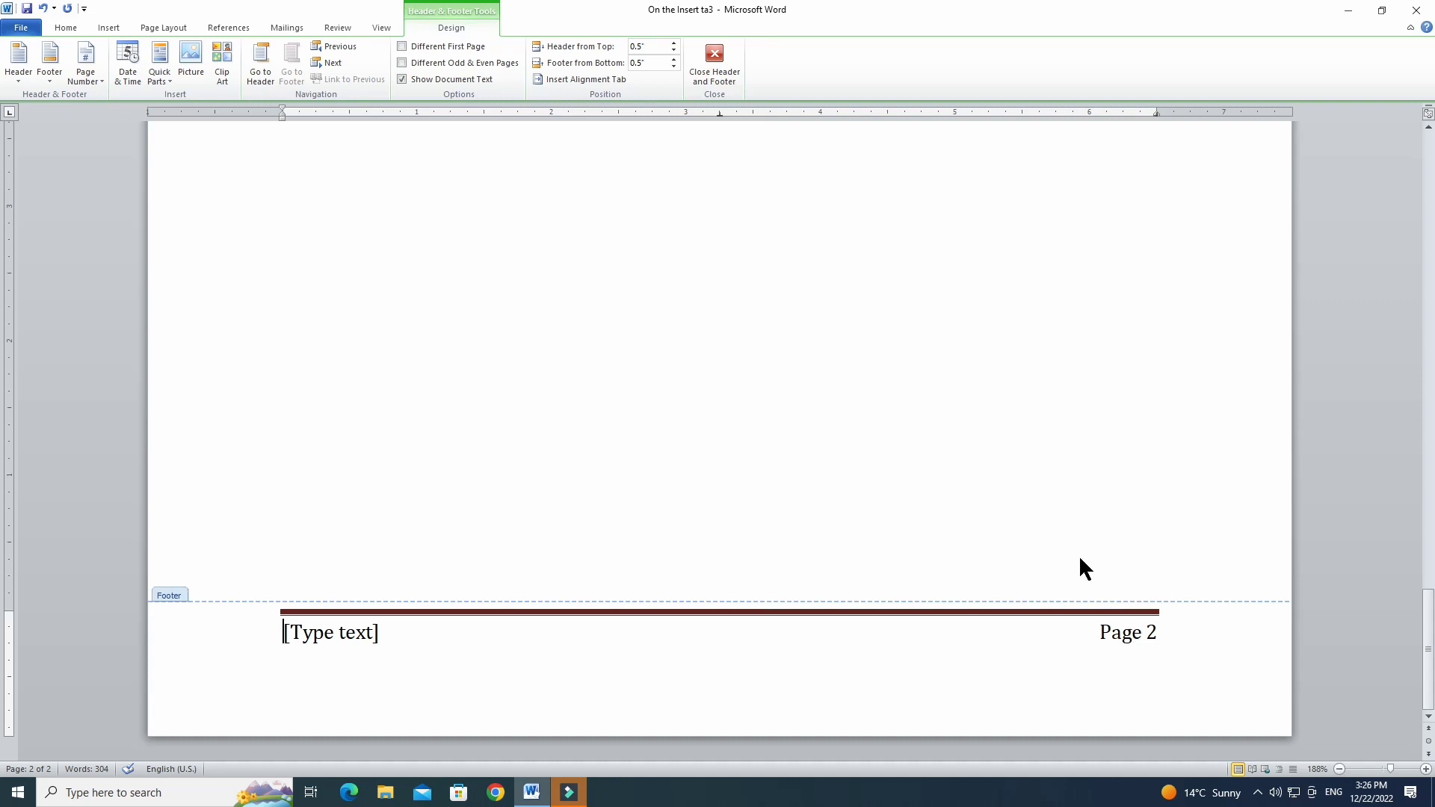
Replace the footer's text placeholder with "Computer fundamental" and check the footer on both pages.
scroll(896, 523, up, 20)
scroll(970, 422, down, 15)
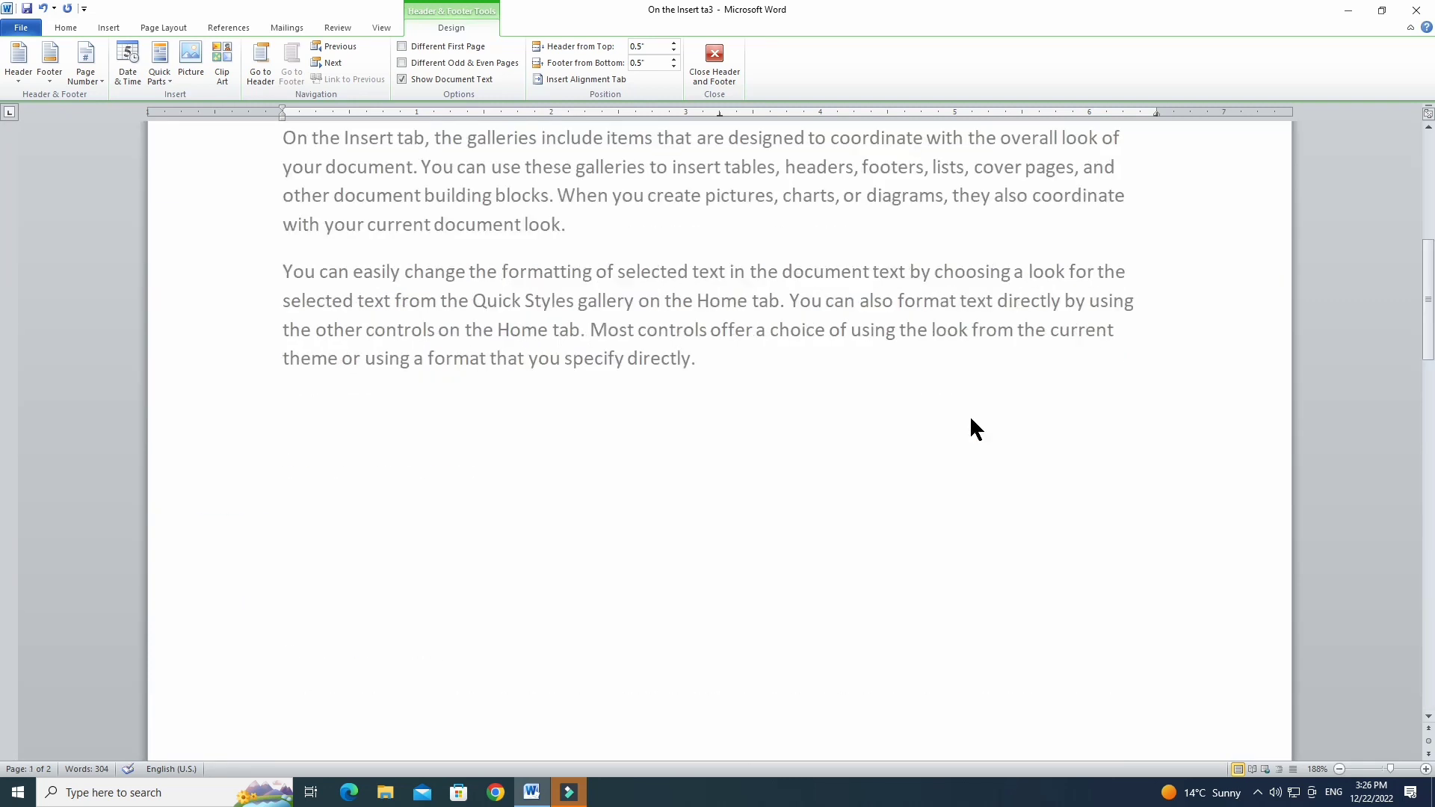
double_click(1126, 397)
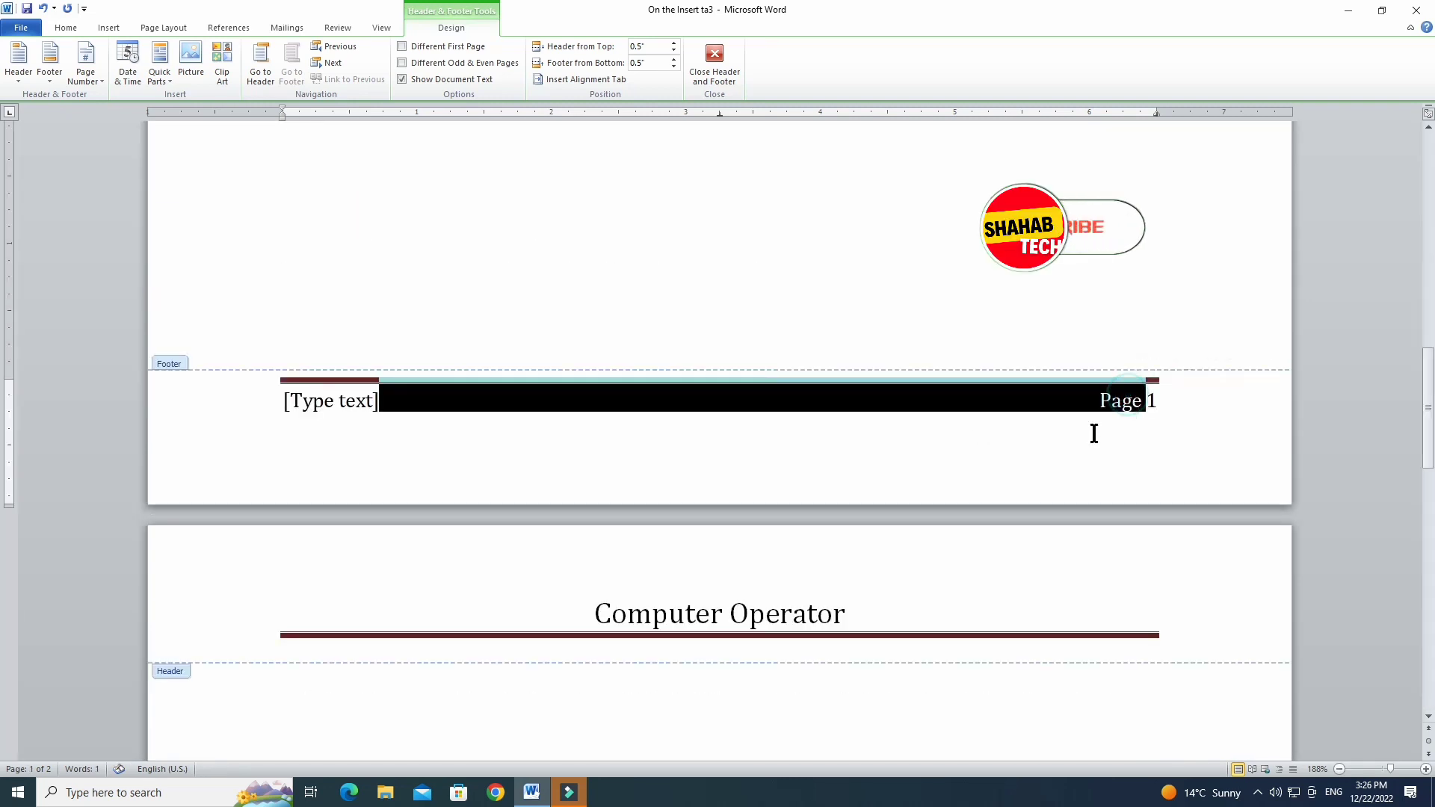
scroll(714, 571, down, 15)
scroll(969, 581, down, 2)
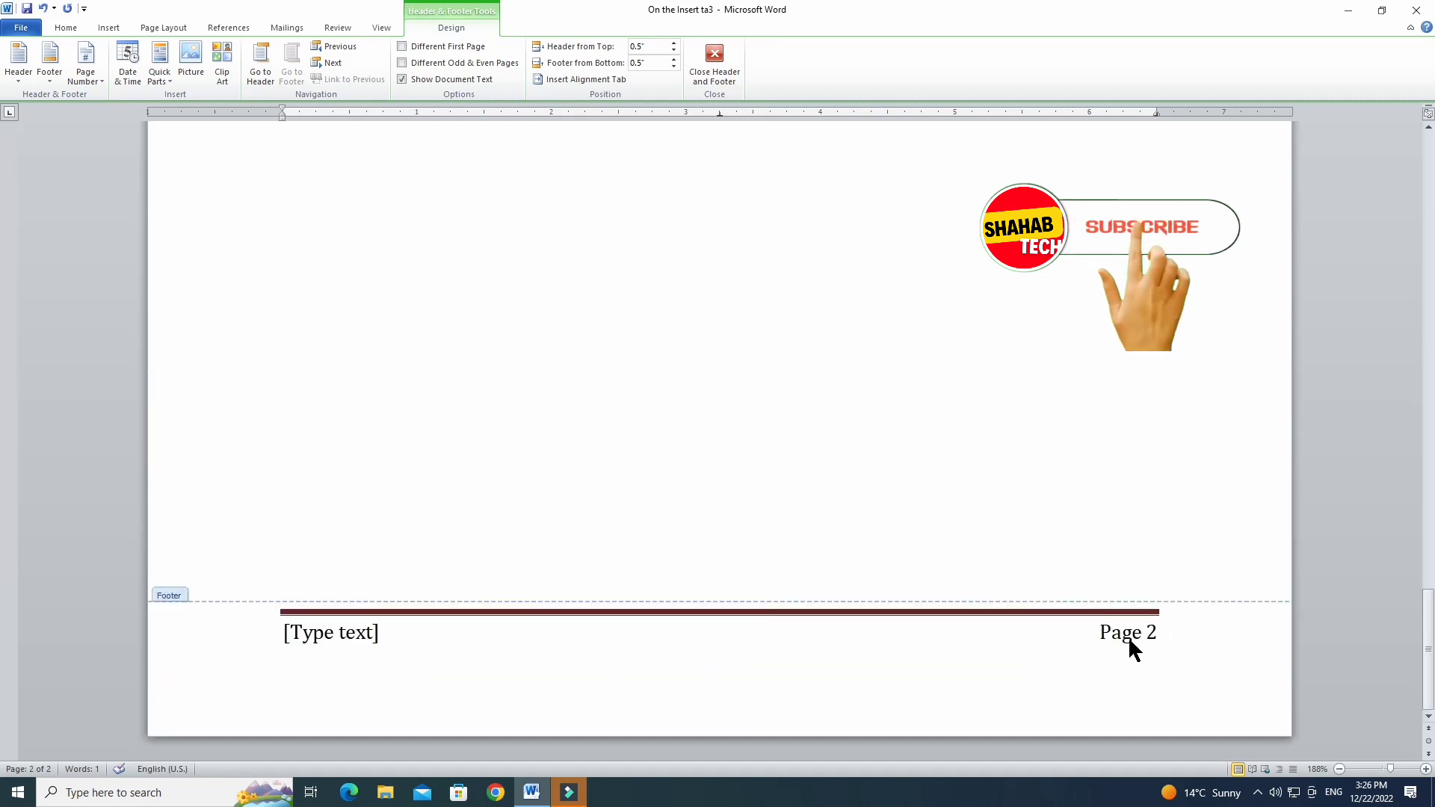
click(352, 635)
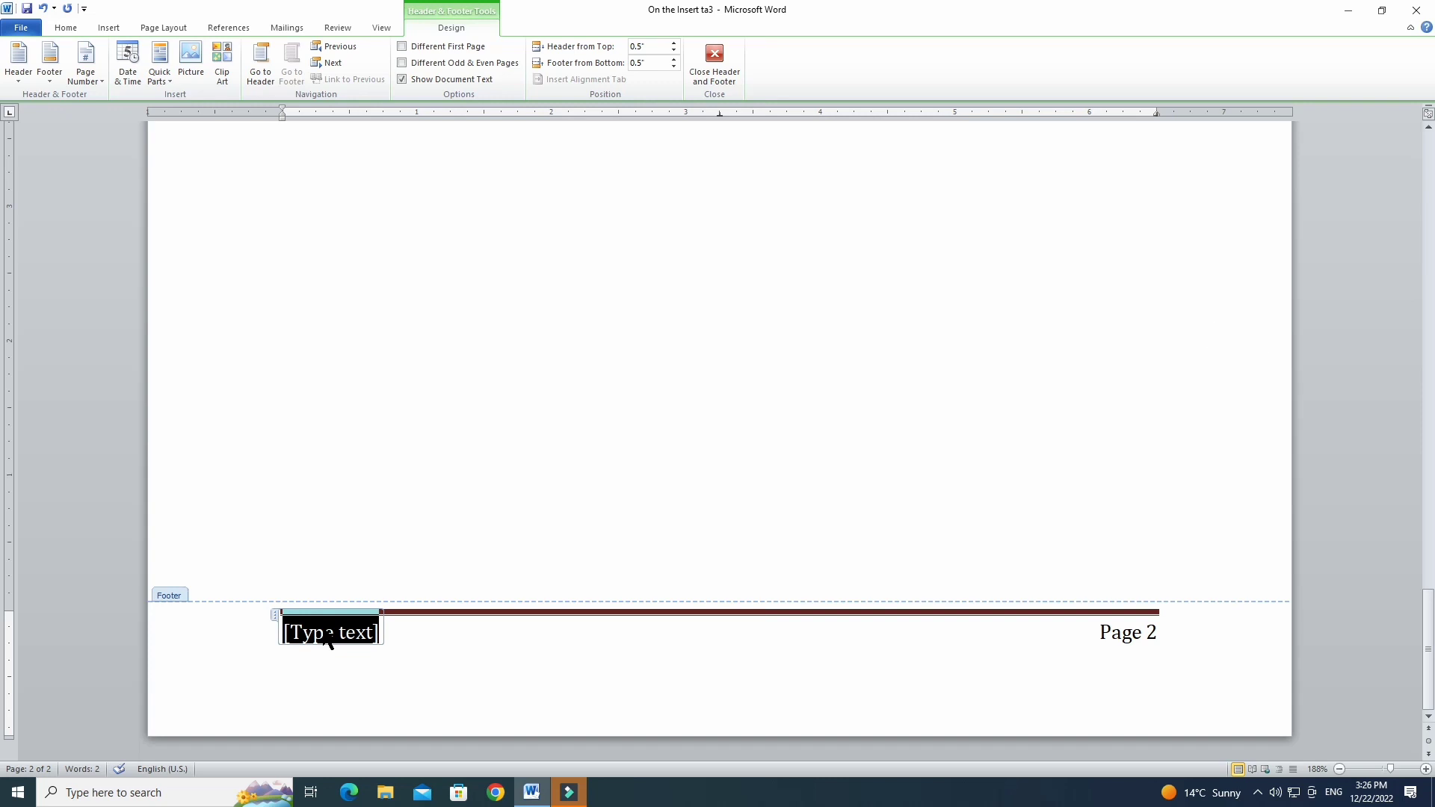
text(comp)
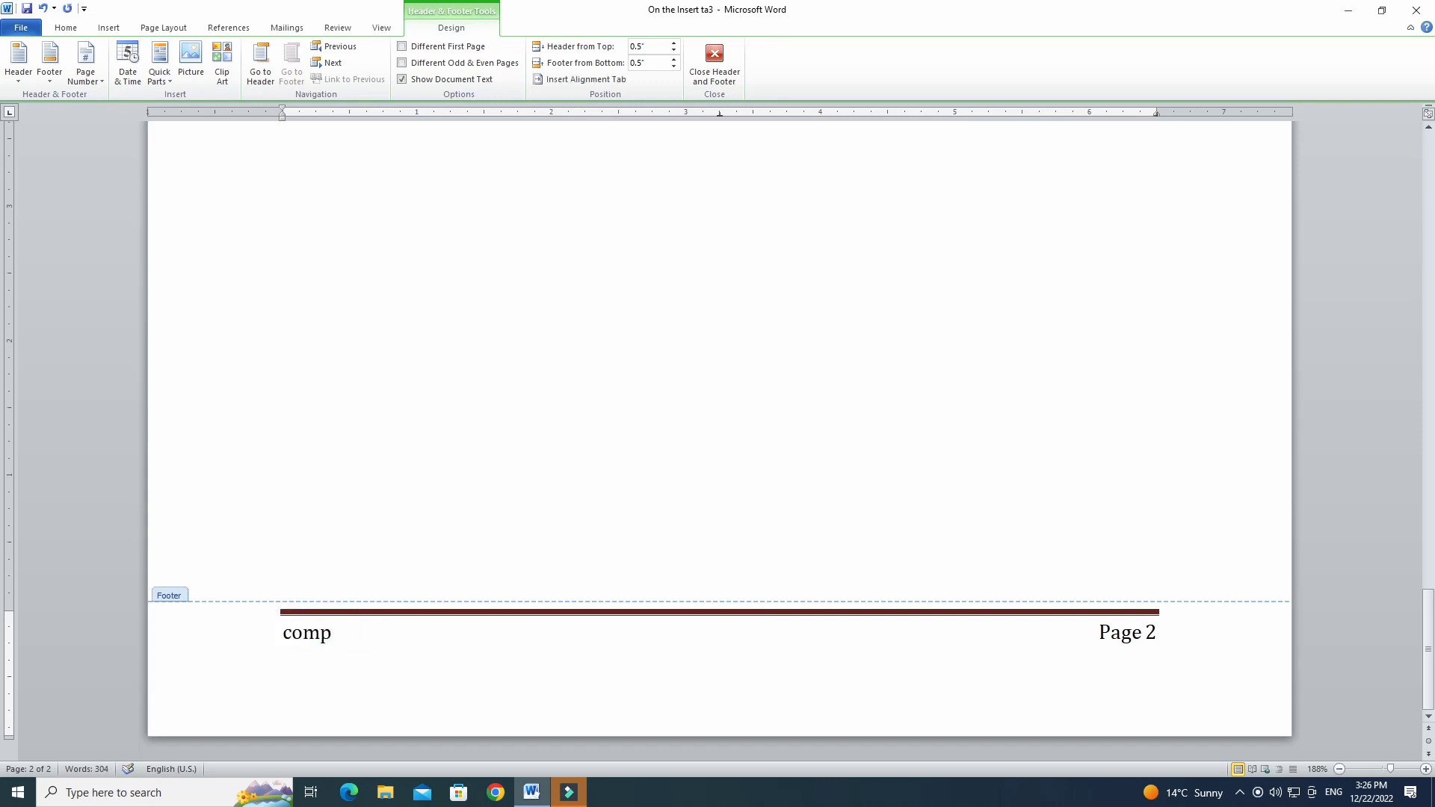
text(uter funda)
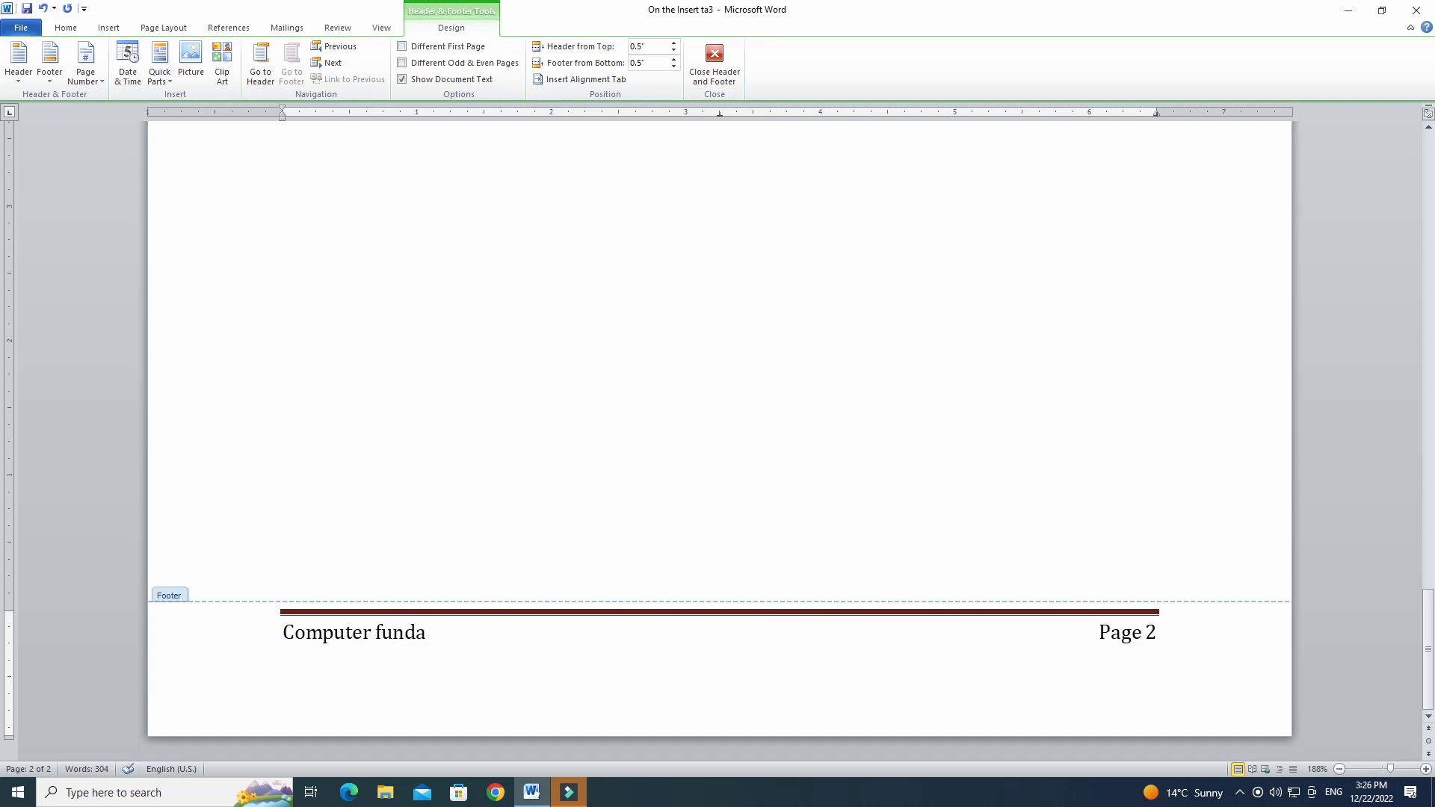
text(mena)
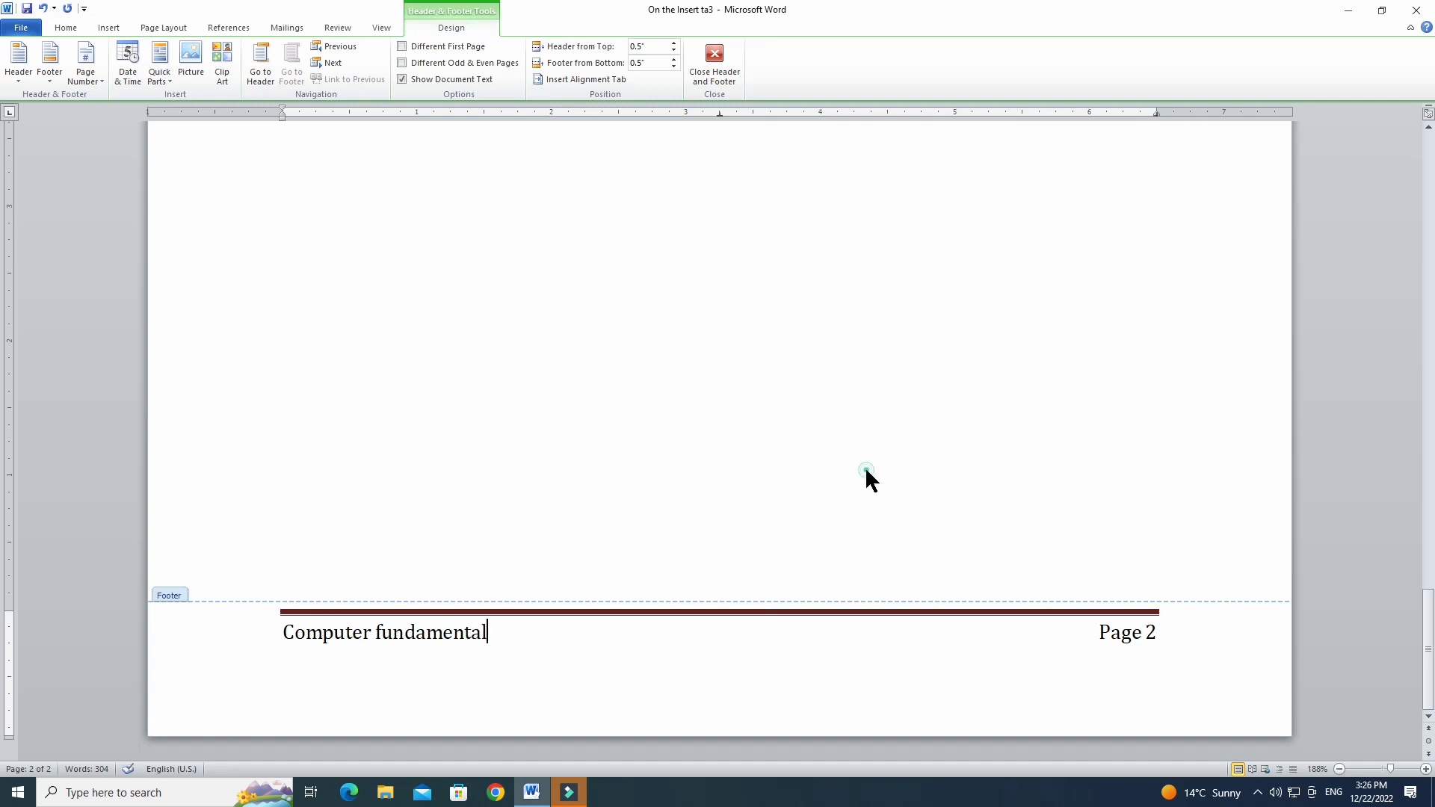
scroll(738, 433, up, 15)
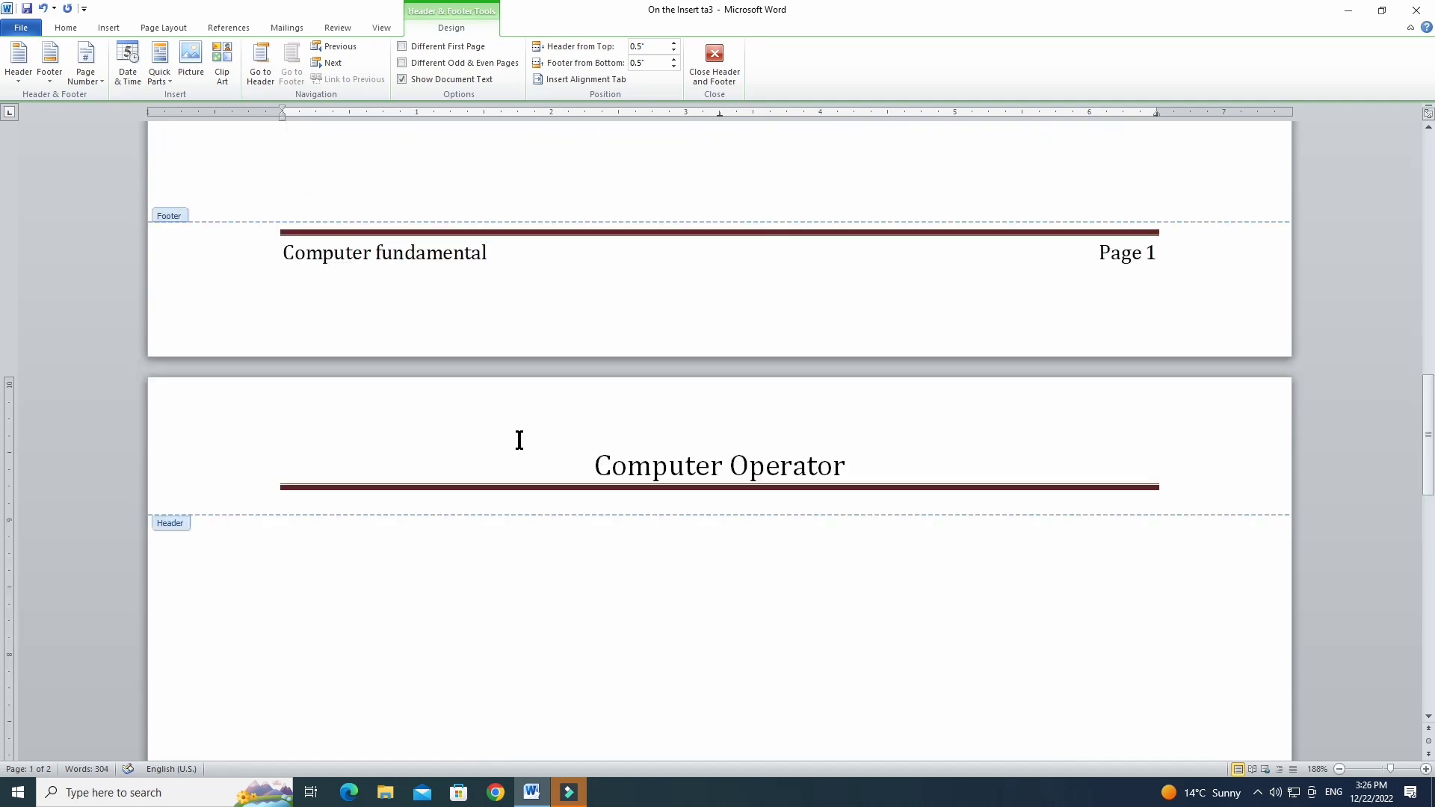
scroll(845, 344, up, 8)
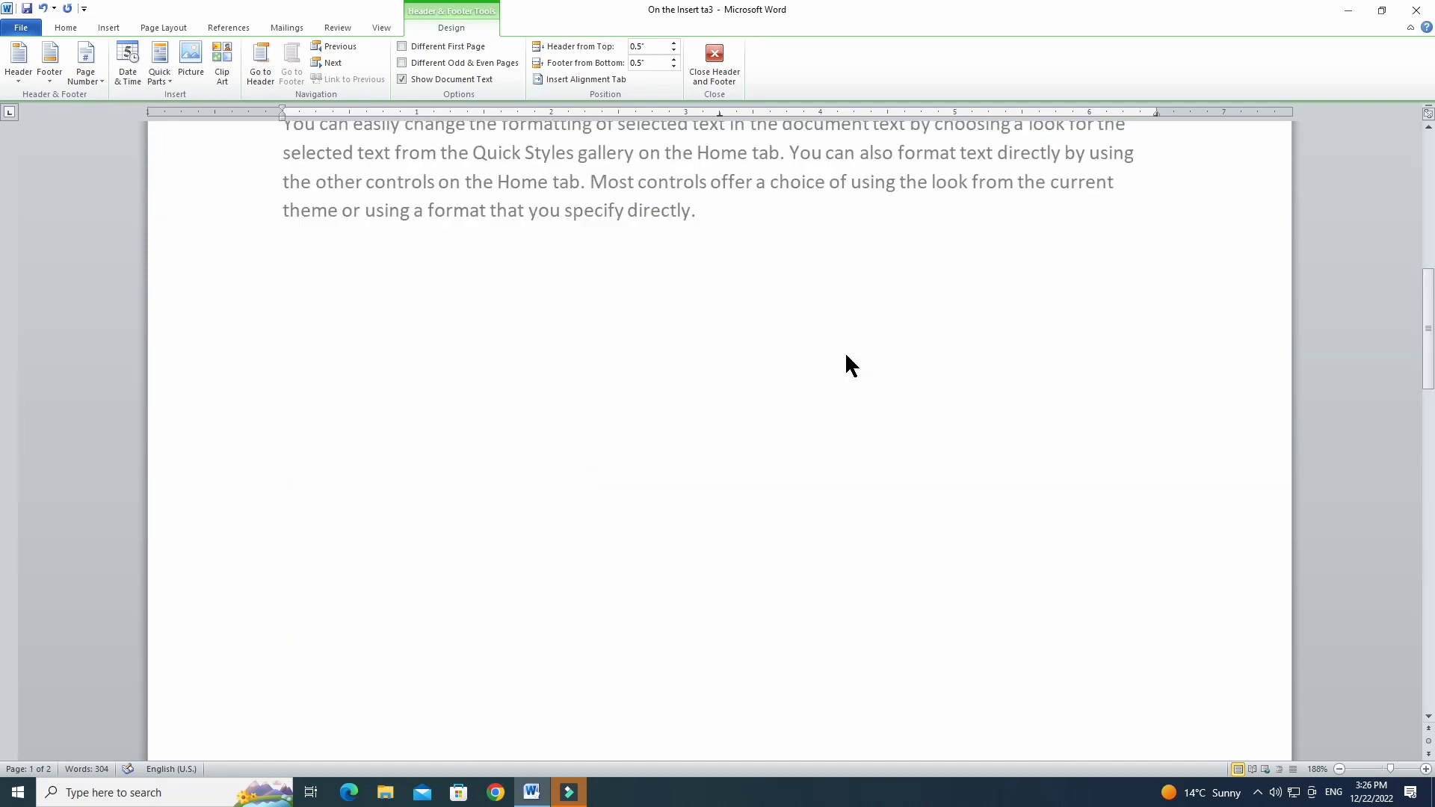
scroll(845, 351, up, 5)
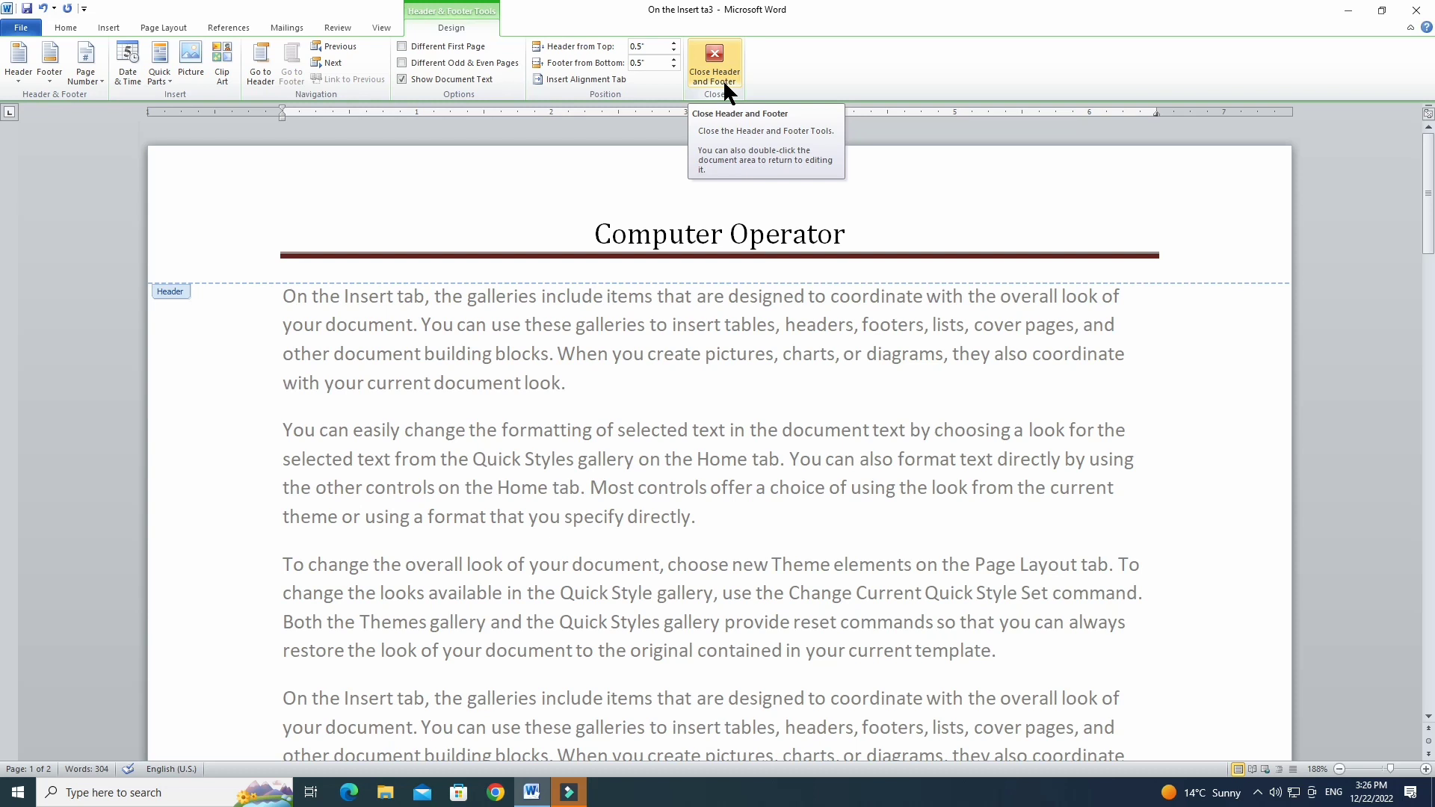
Look through the page number placement options, including the page margin styles.
click(91, 78)
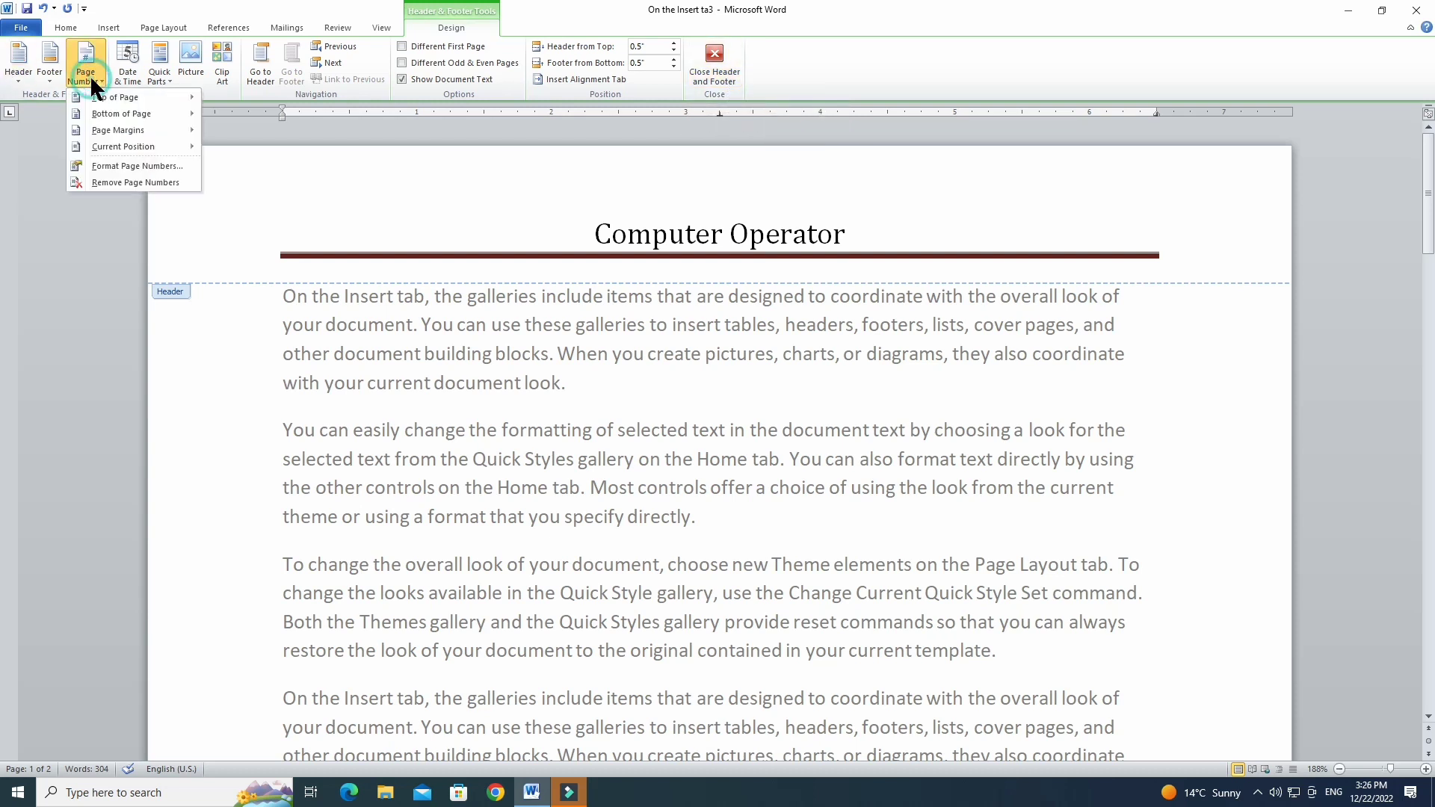
mouse_move(155, 114)
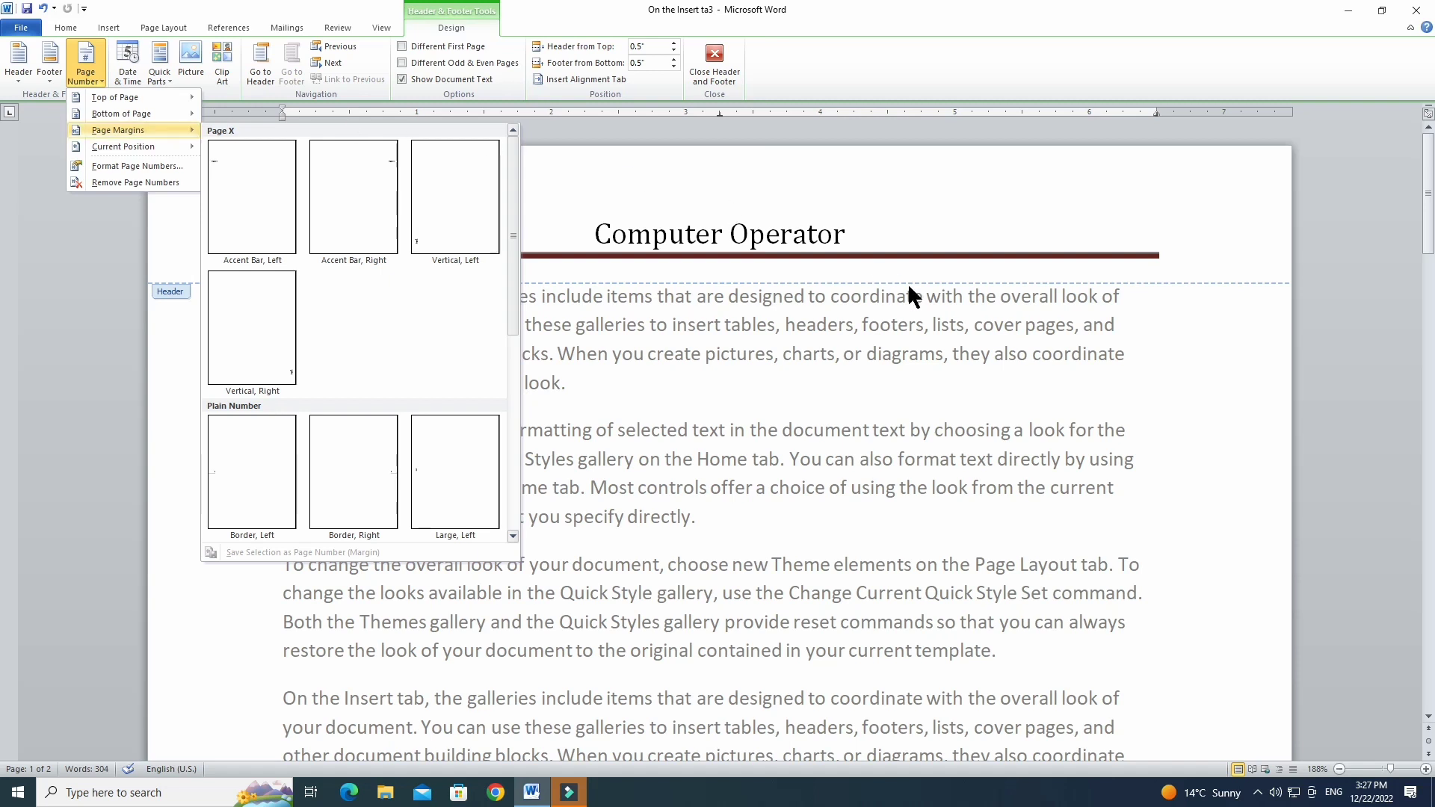
click(777, 234)
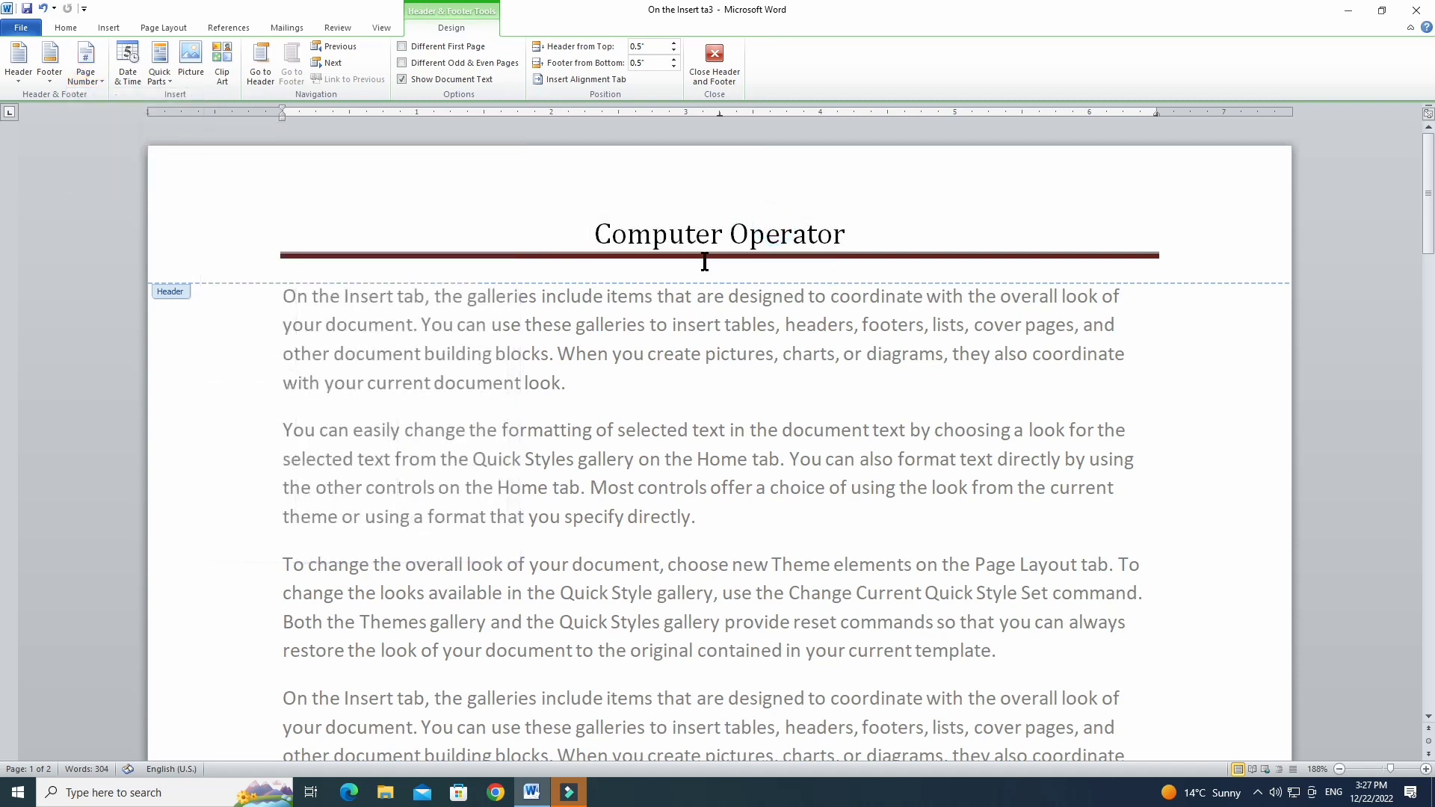
Review the header title and the first page's footer, and close header and footer editing.
click(667, 234)
scroll(747, 375, up, 5)
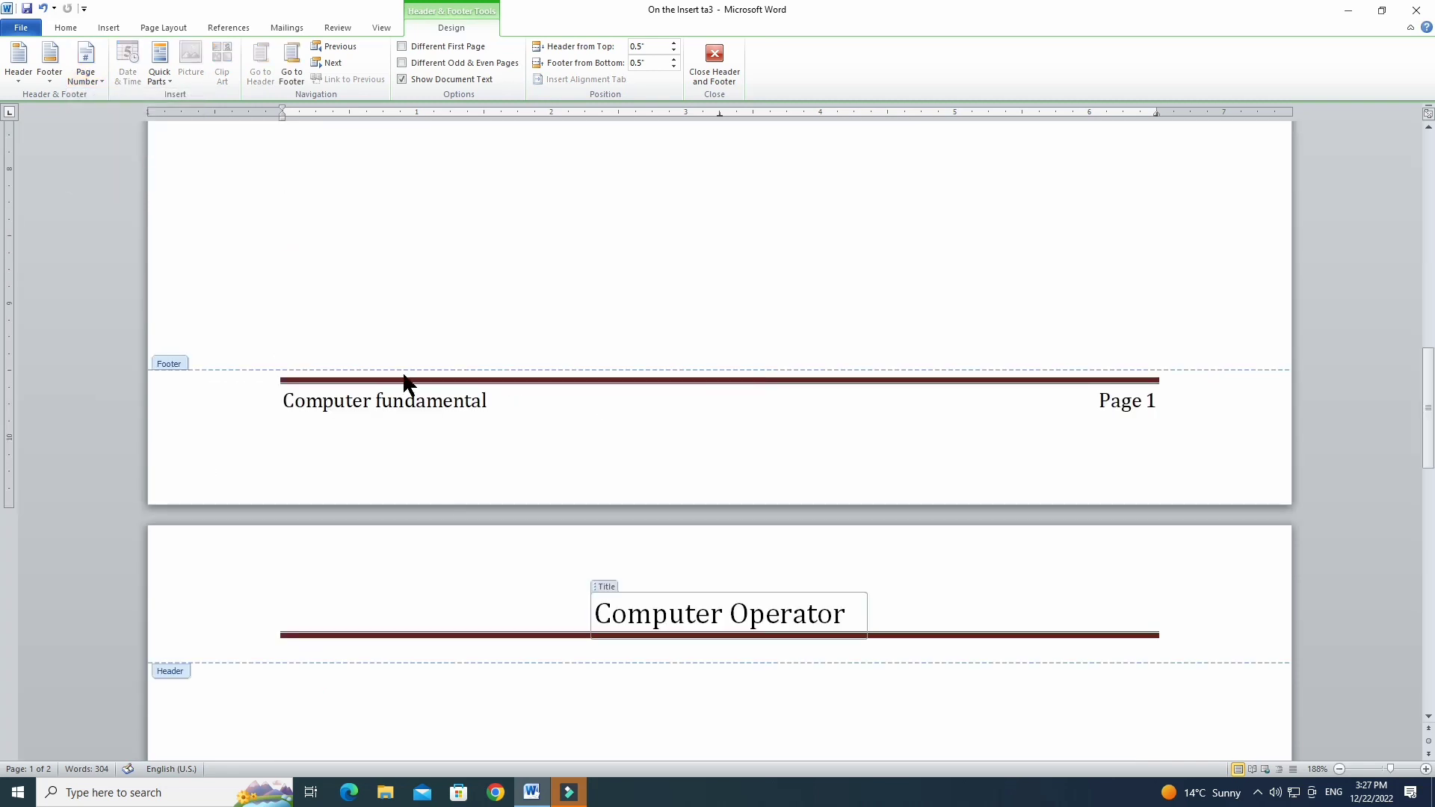
click(406, 398)
shift+click(1128, 407)
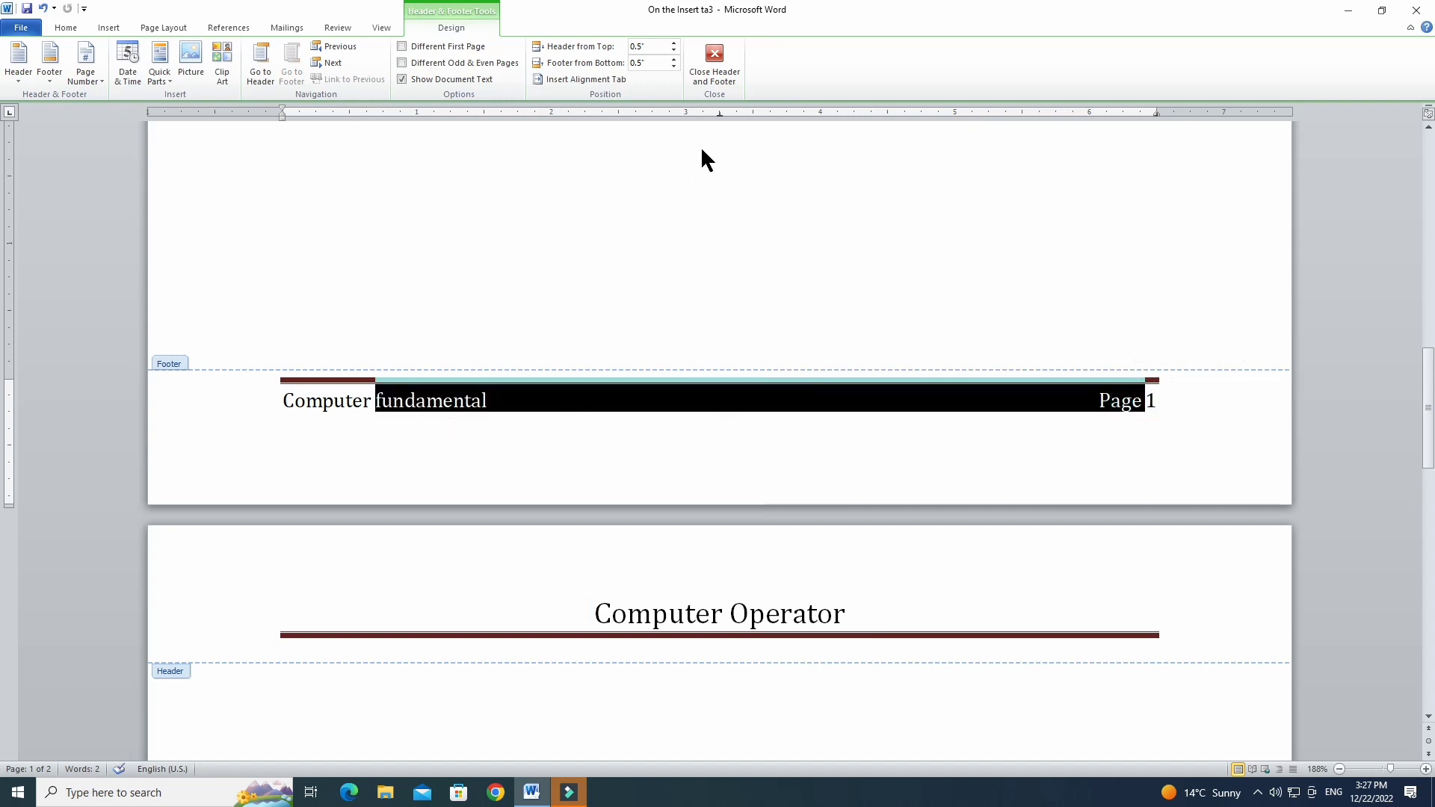
click(715, 76)
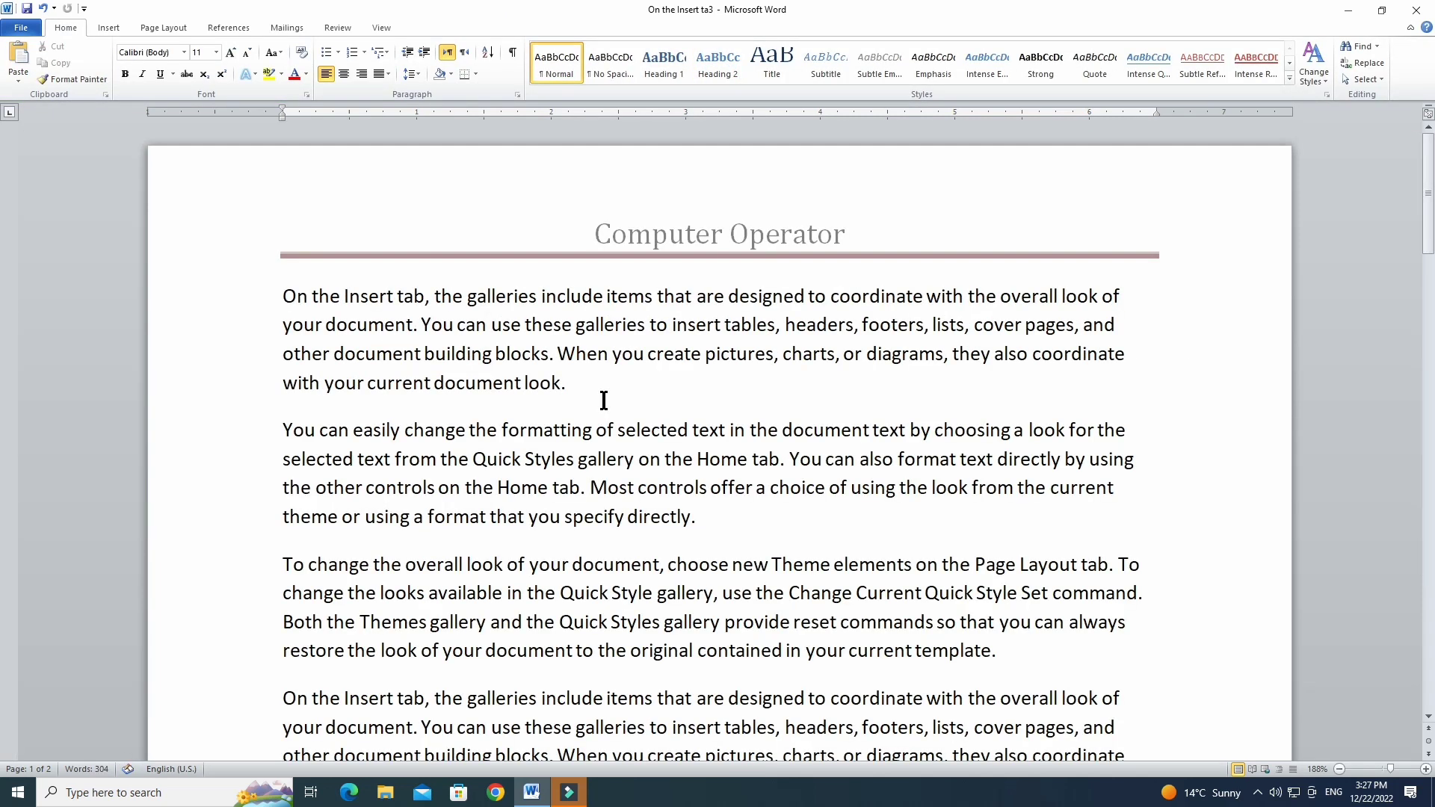
Look through the page number placement options, including the current position styles, without inserting a number.
double_click(724, 560)
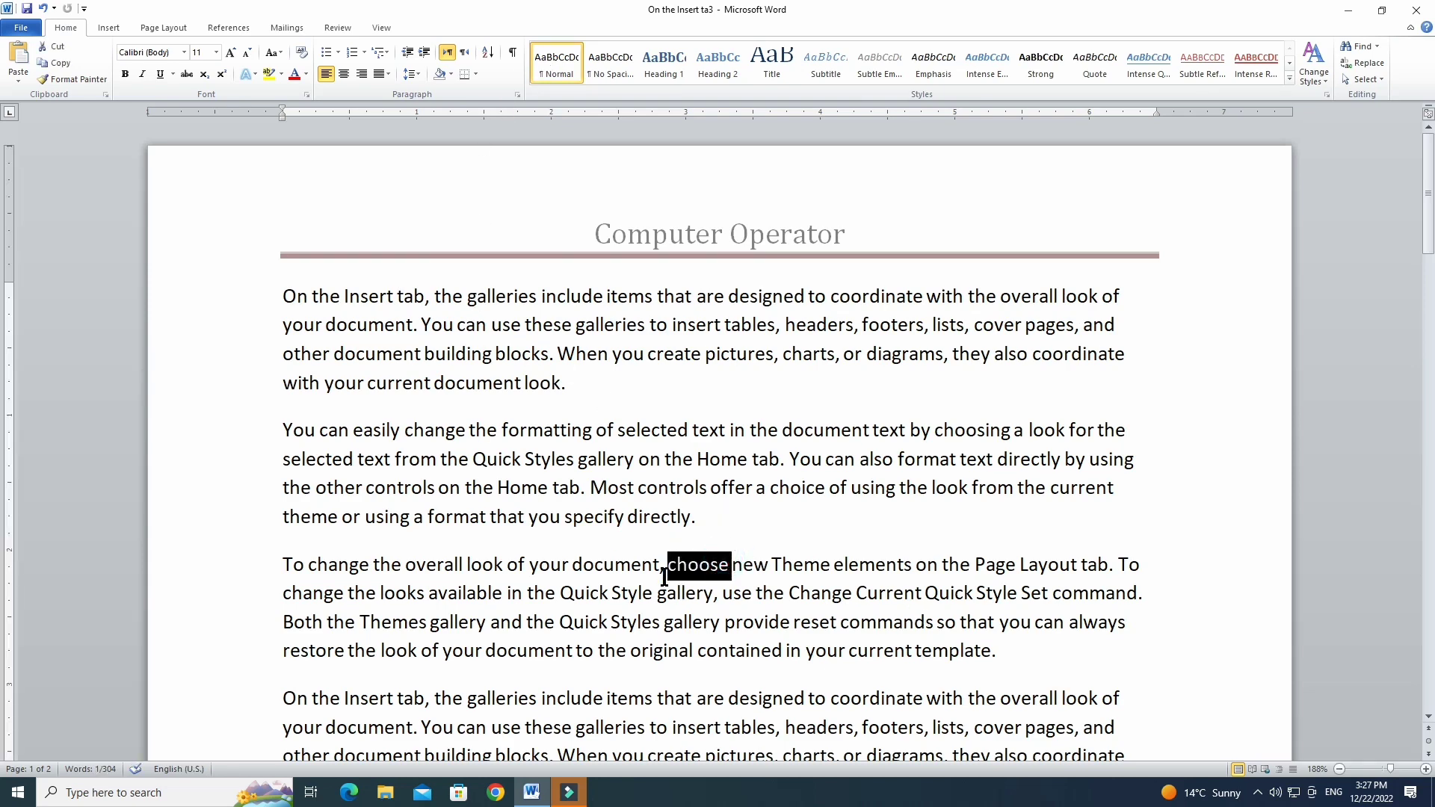
click(113, 25)
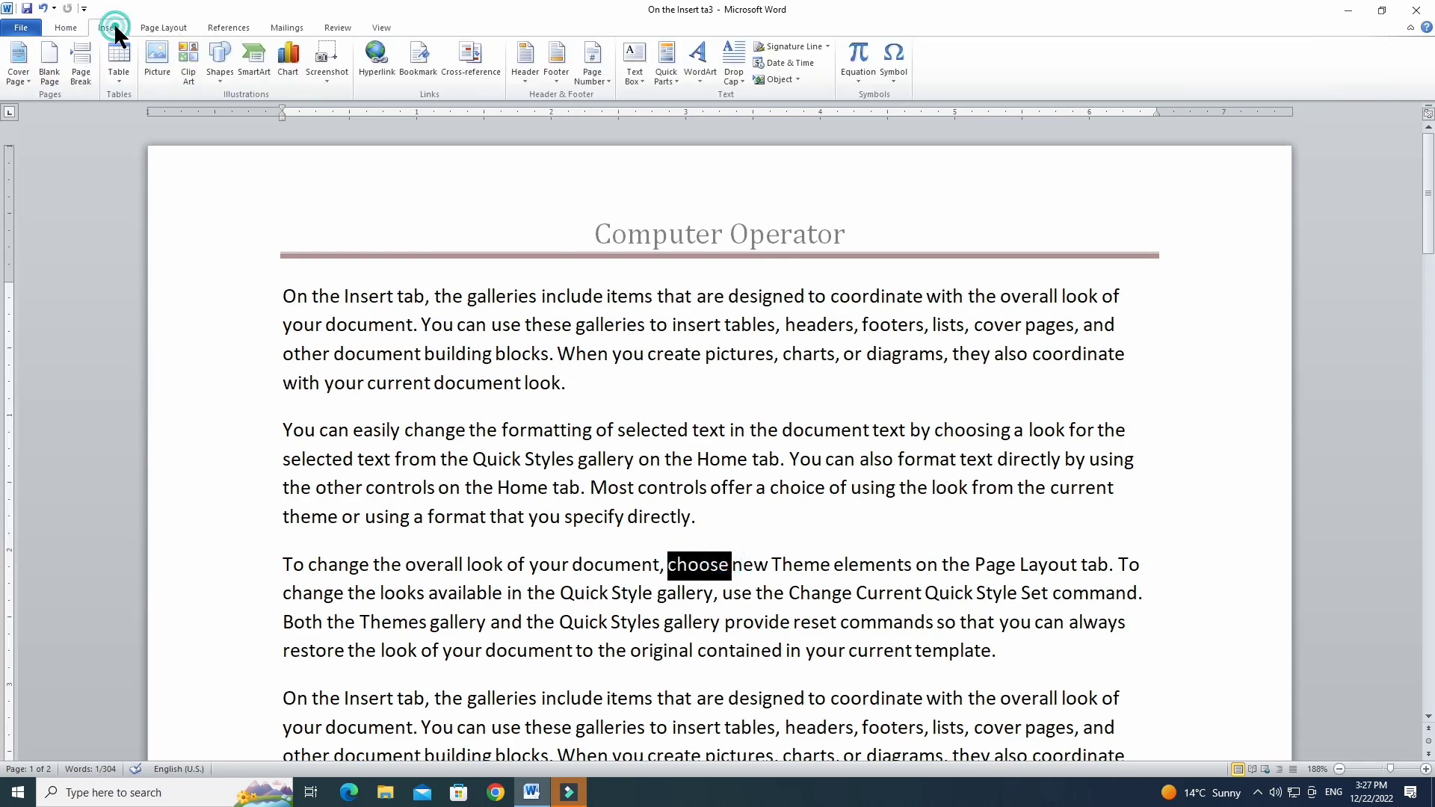
click(605, 84)
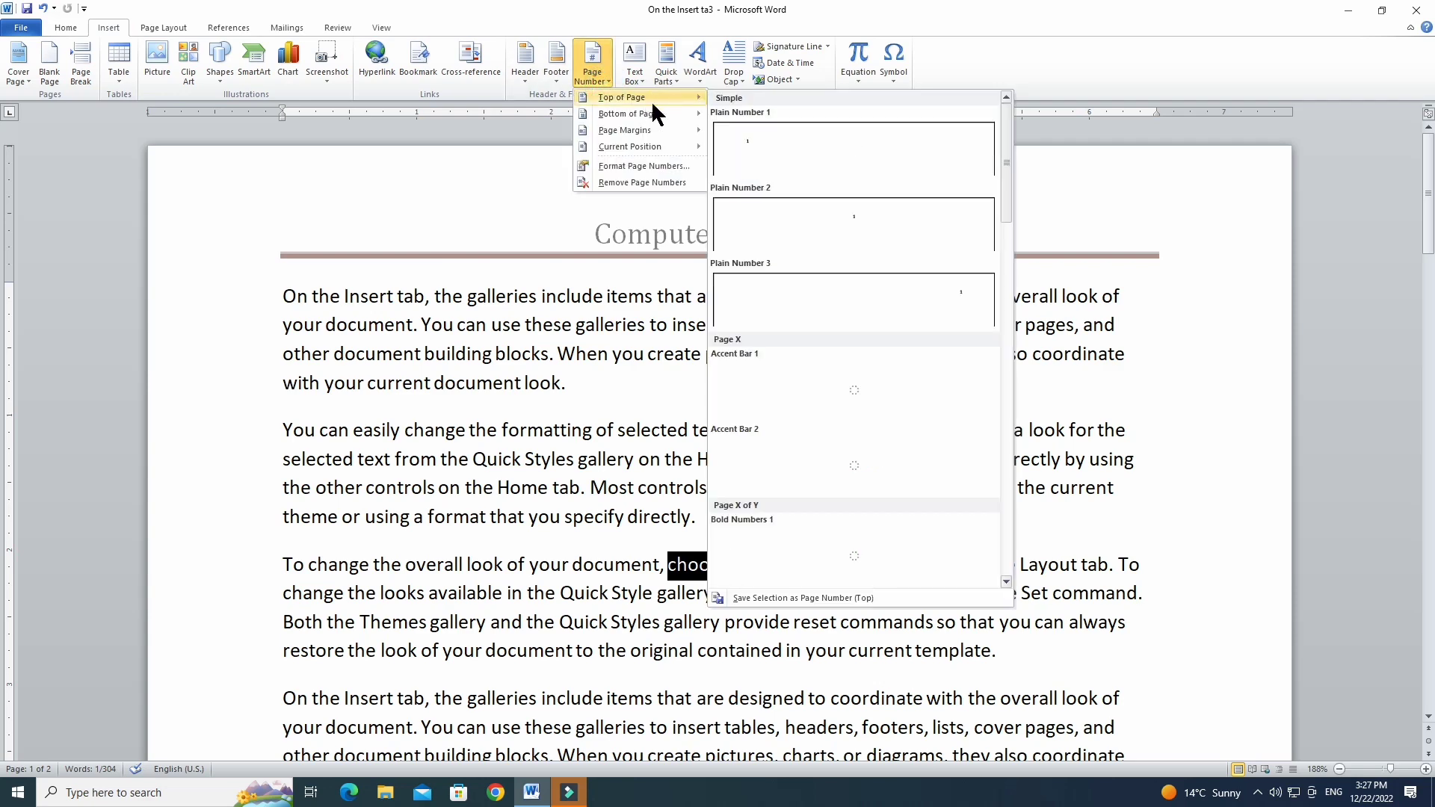
mouse_move(681, 129)
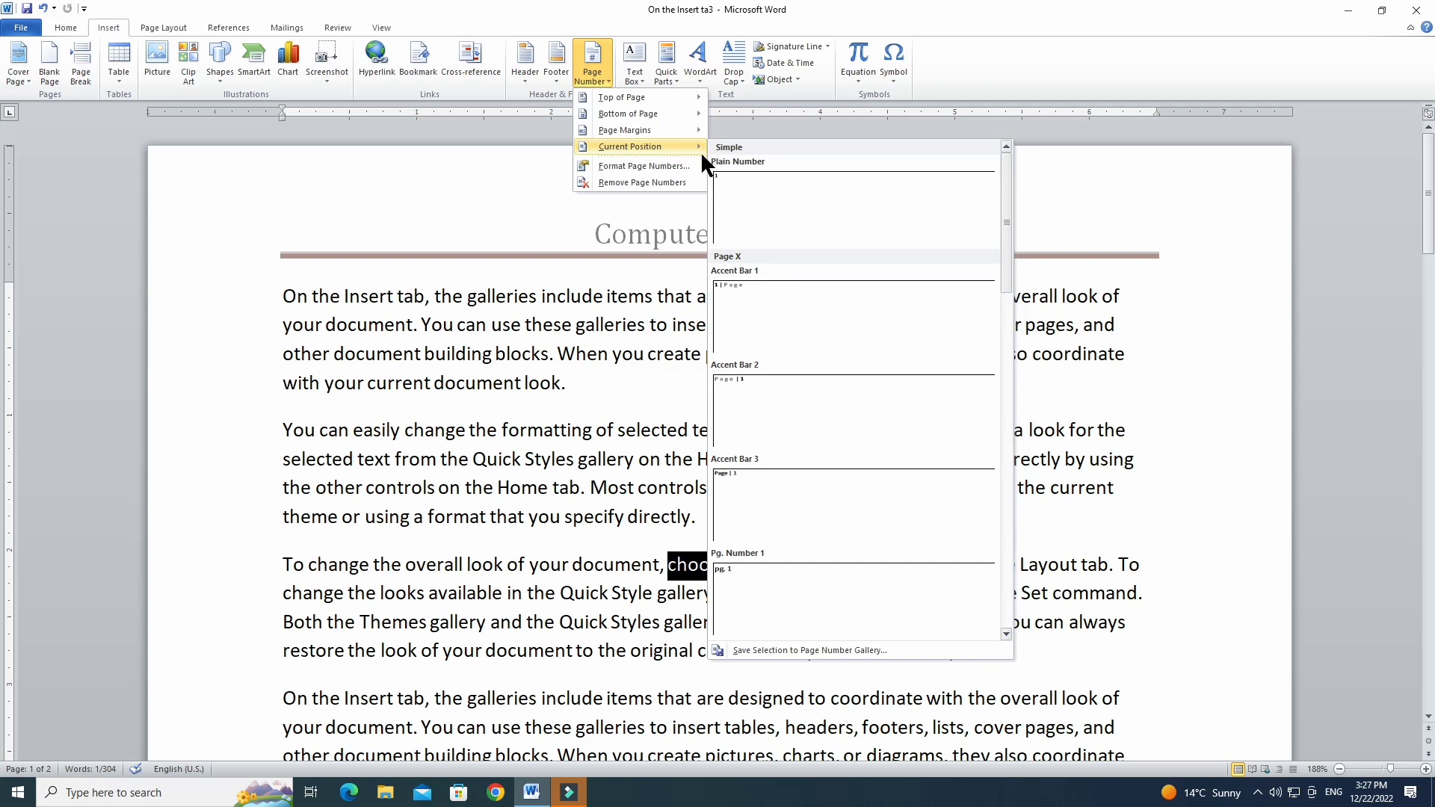
click(527, 342)
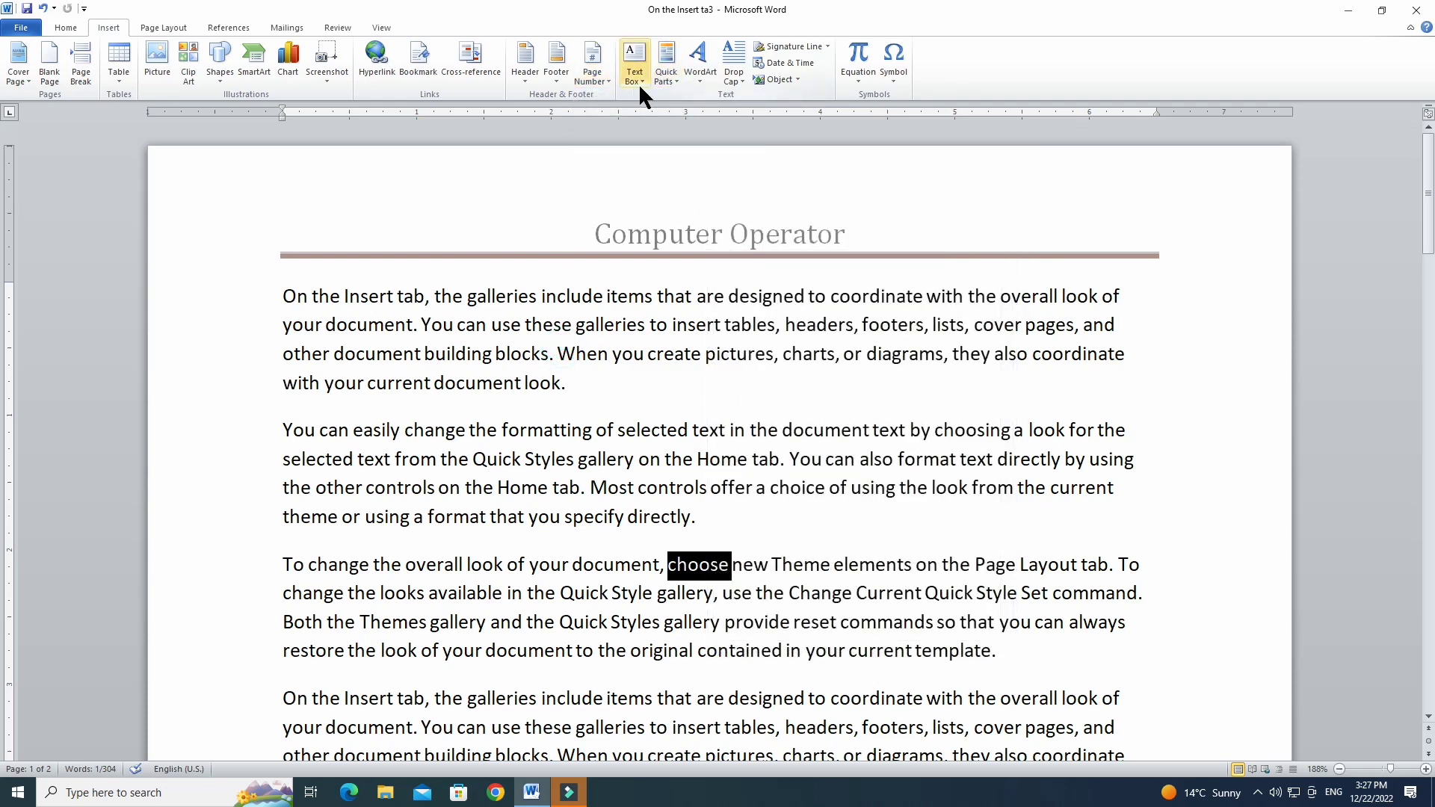
Try the built-in Austere Sidebar text box at the end of the second paragraph, and undo its insertion.
click(721, 517)
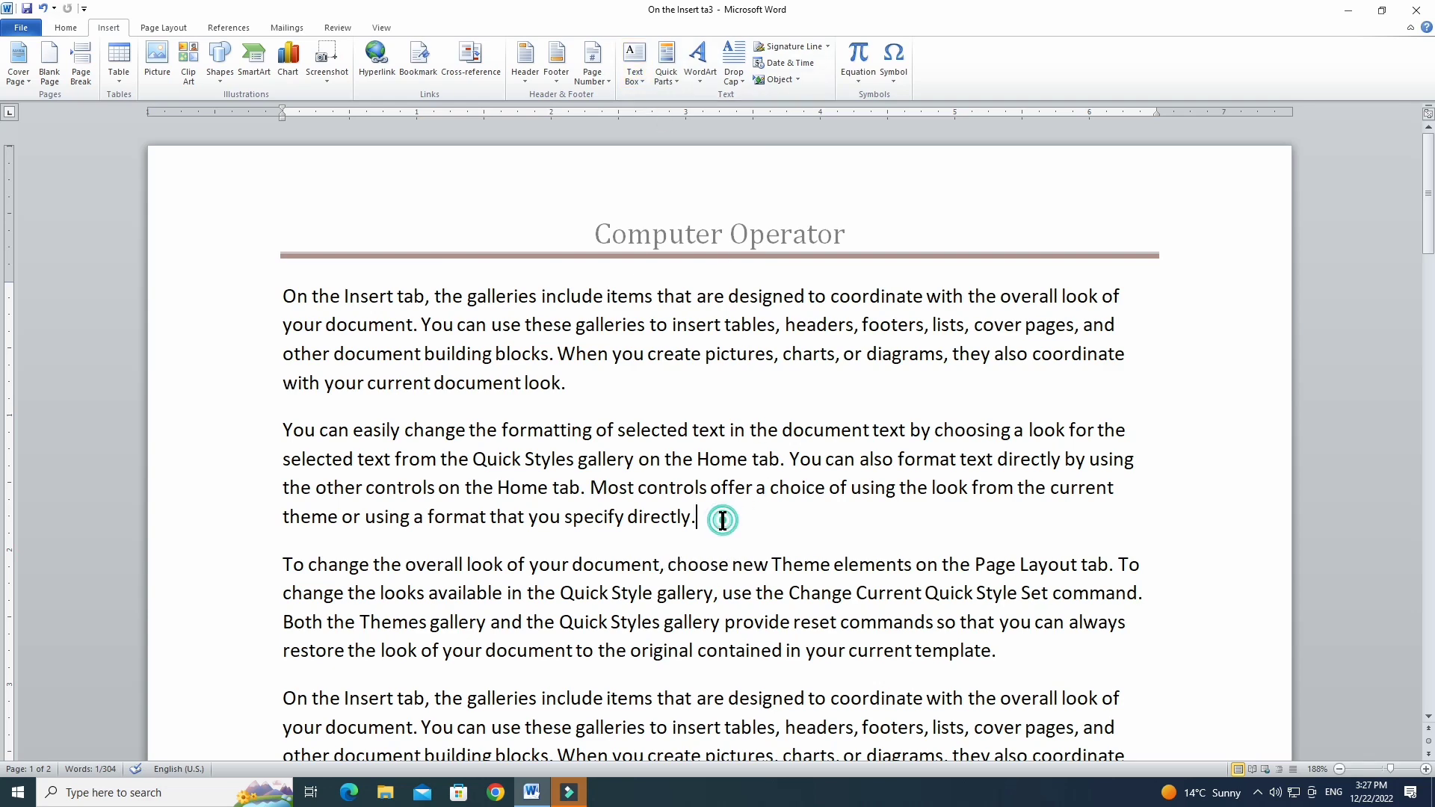
click(635, 58)
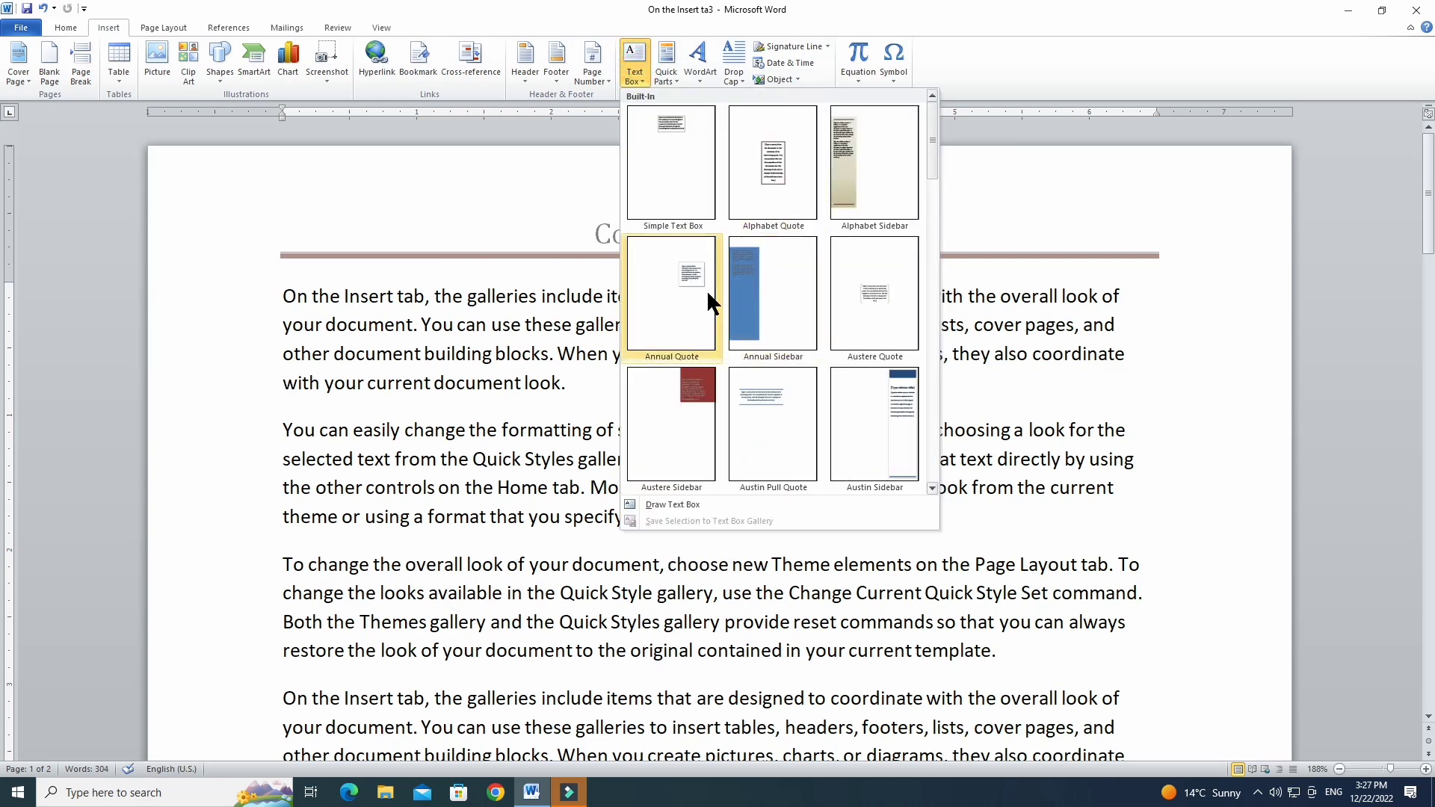
click(698, 380)
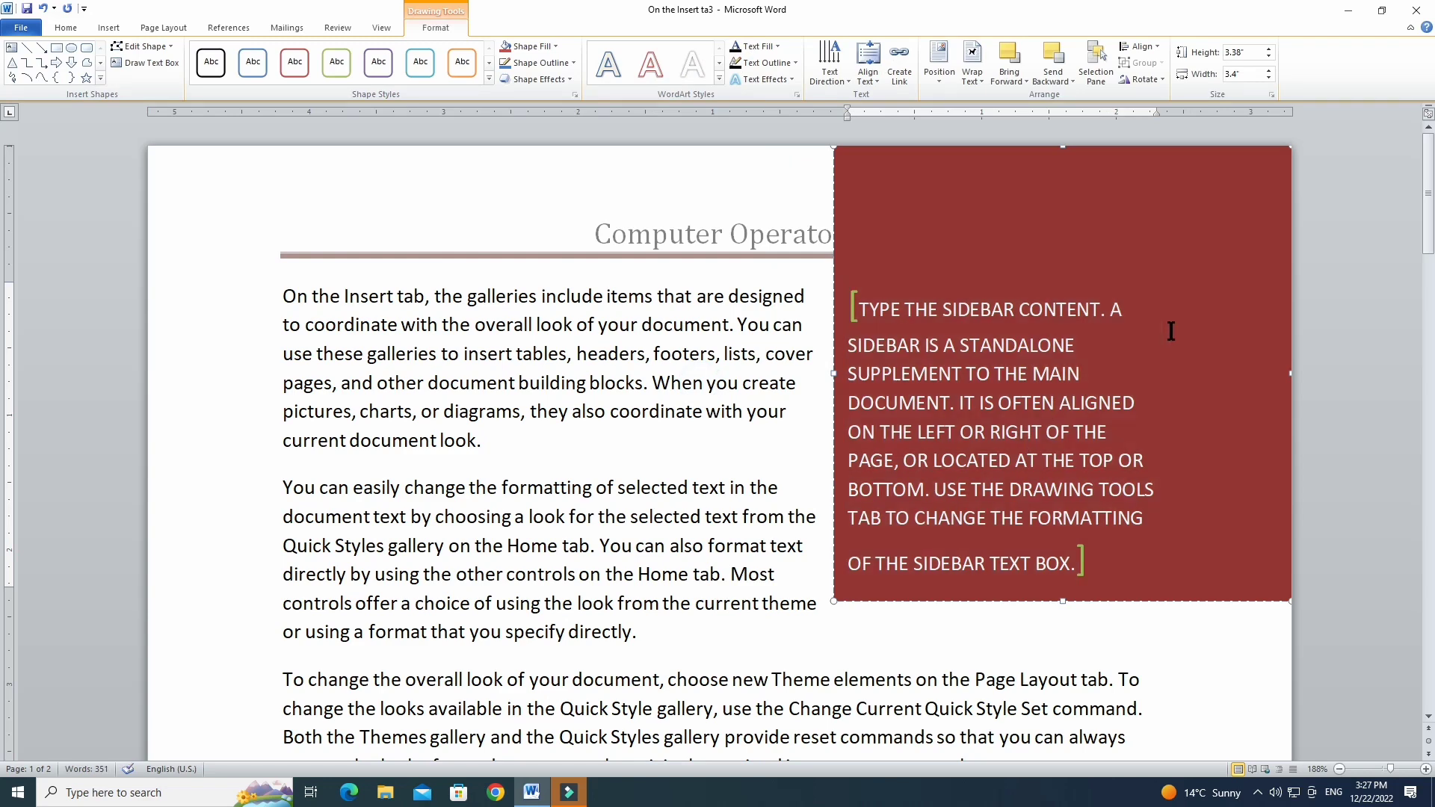
click(605, 325)
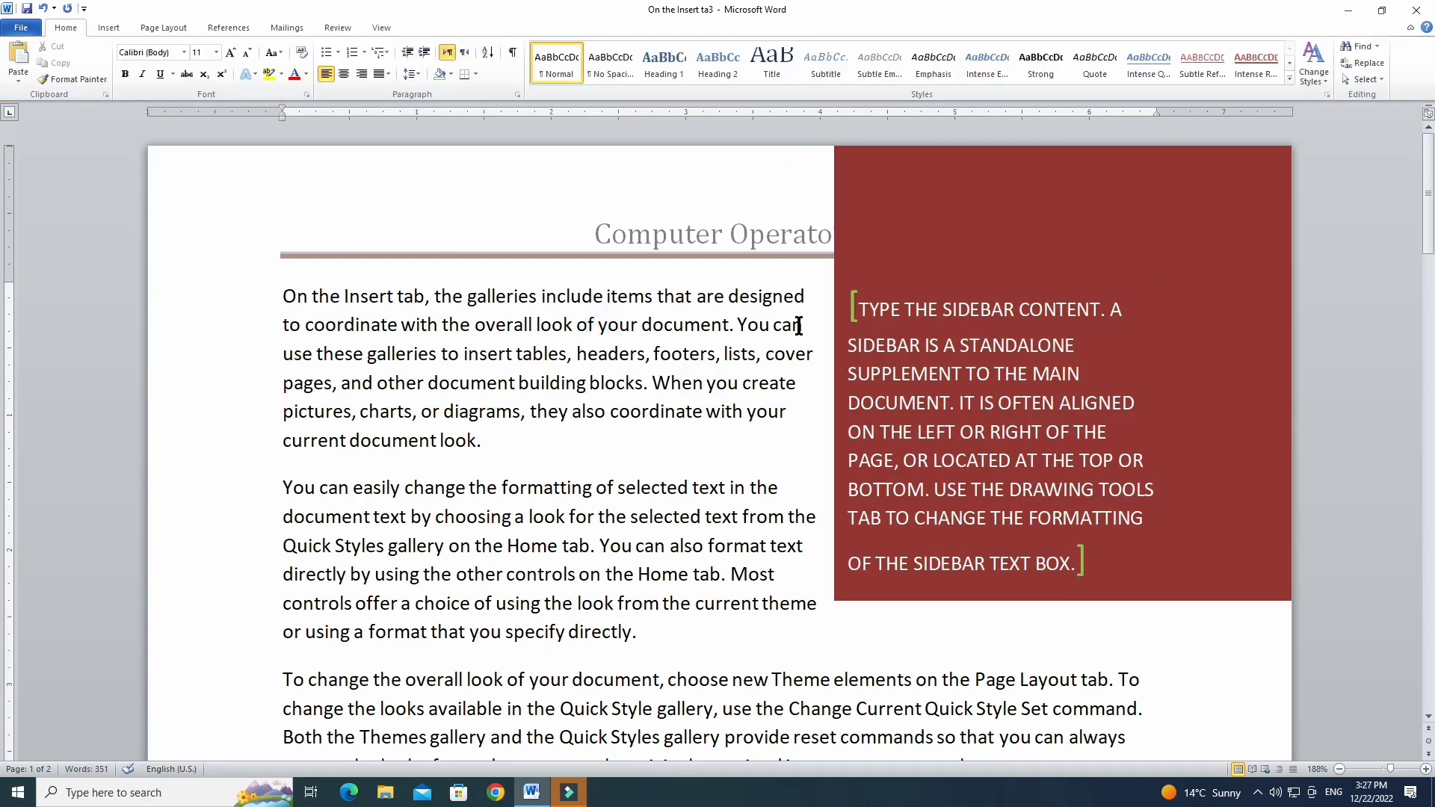
key(ctrl+z)
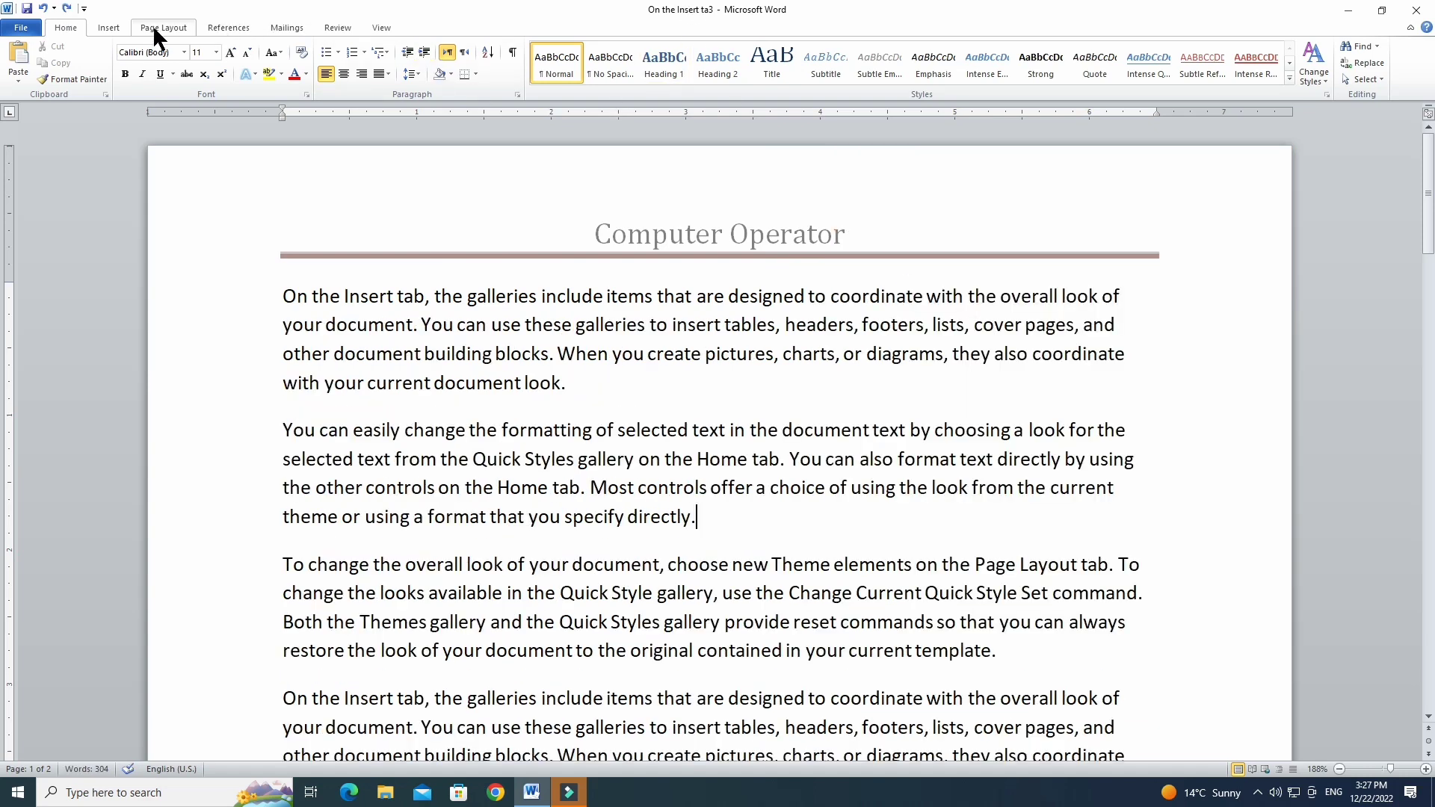
Look at the Quick Parts options and the available WordArt styles, and close the gallery without choosing a style.
click(108, 28)
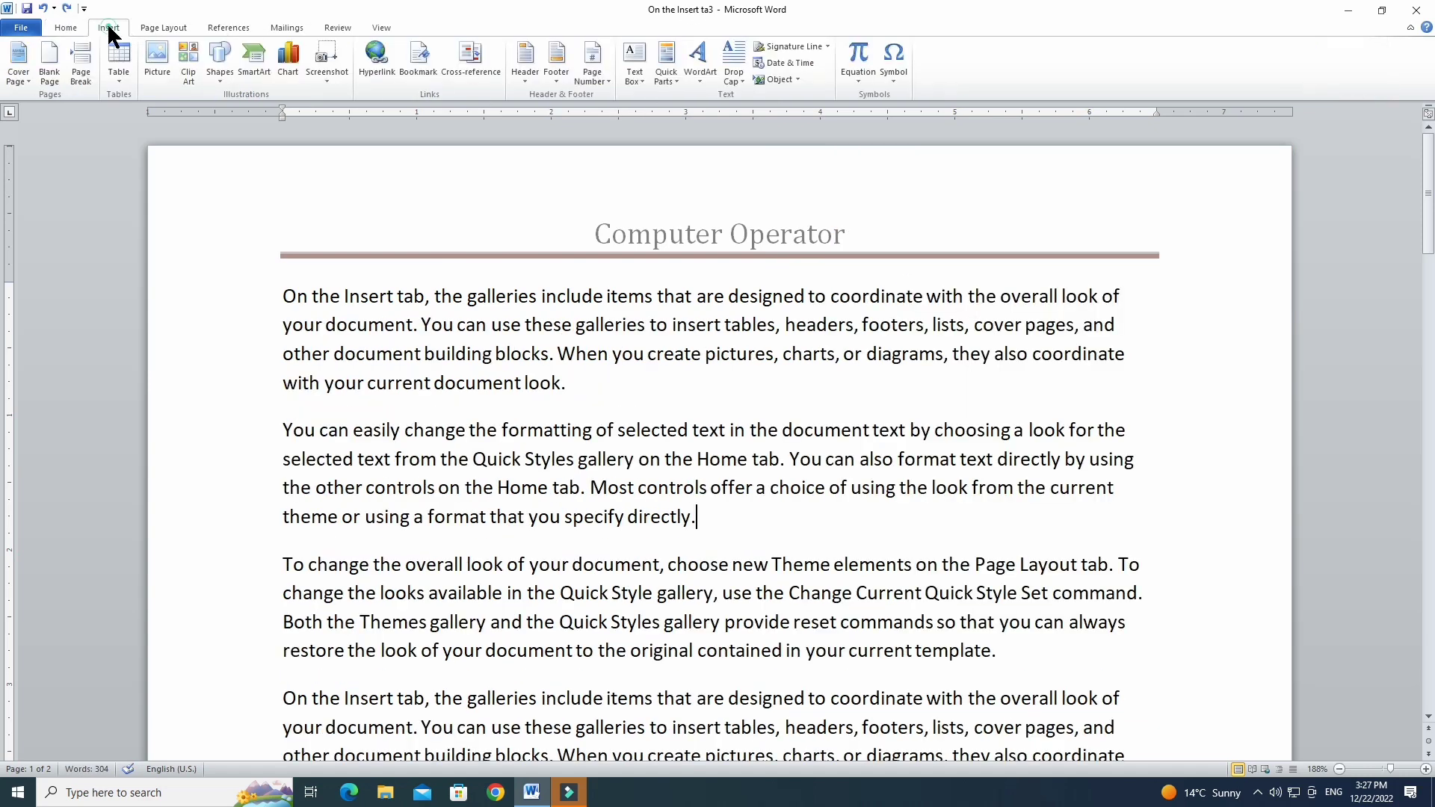
click(672, 79)
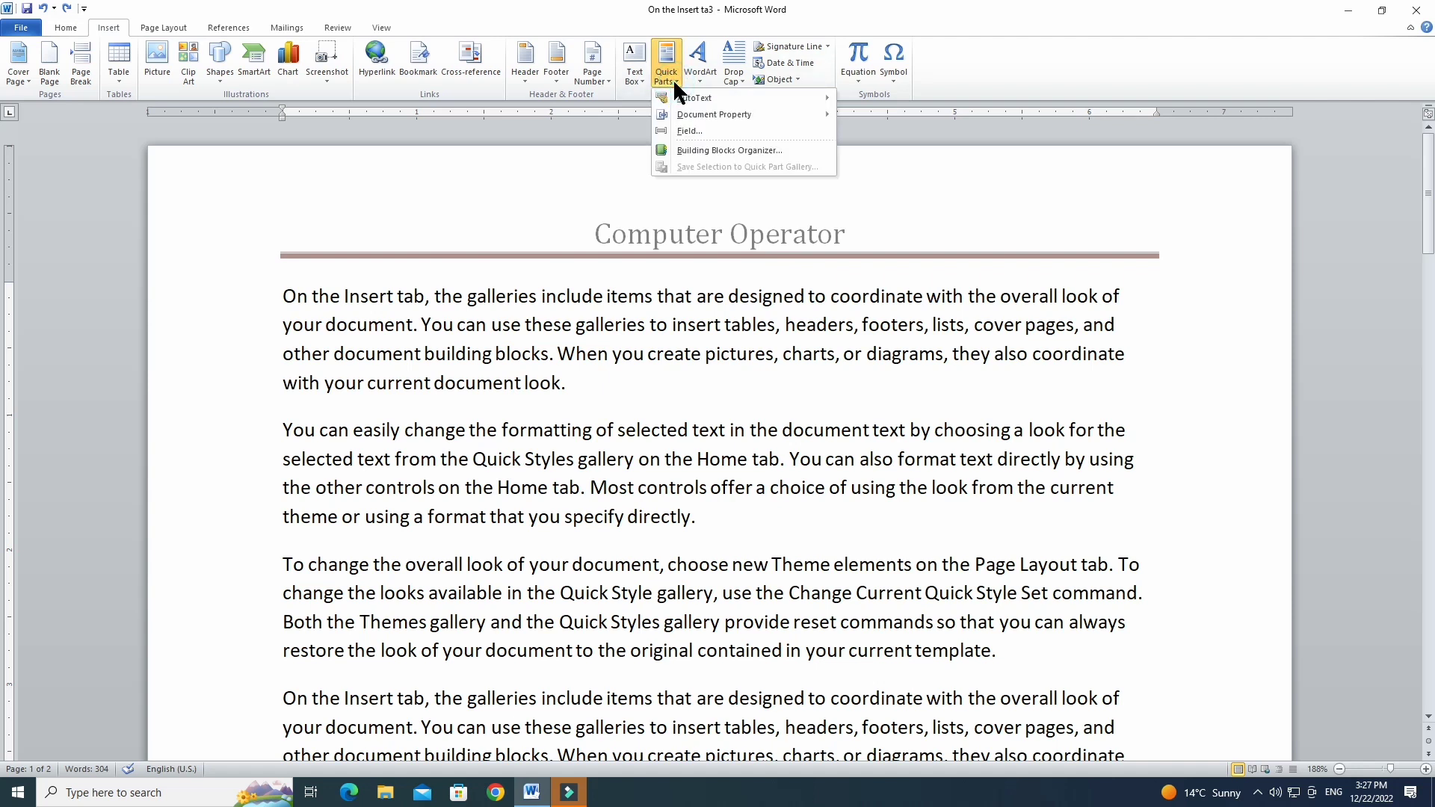
click(702, 80)
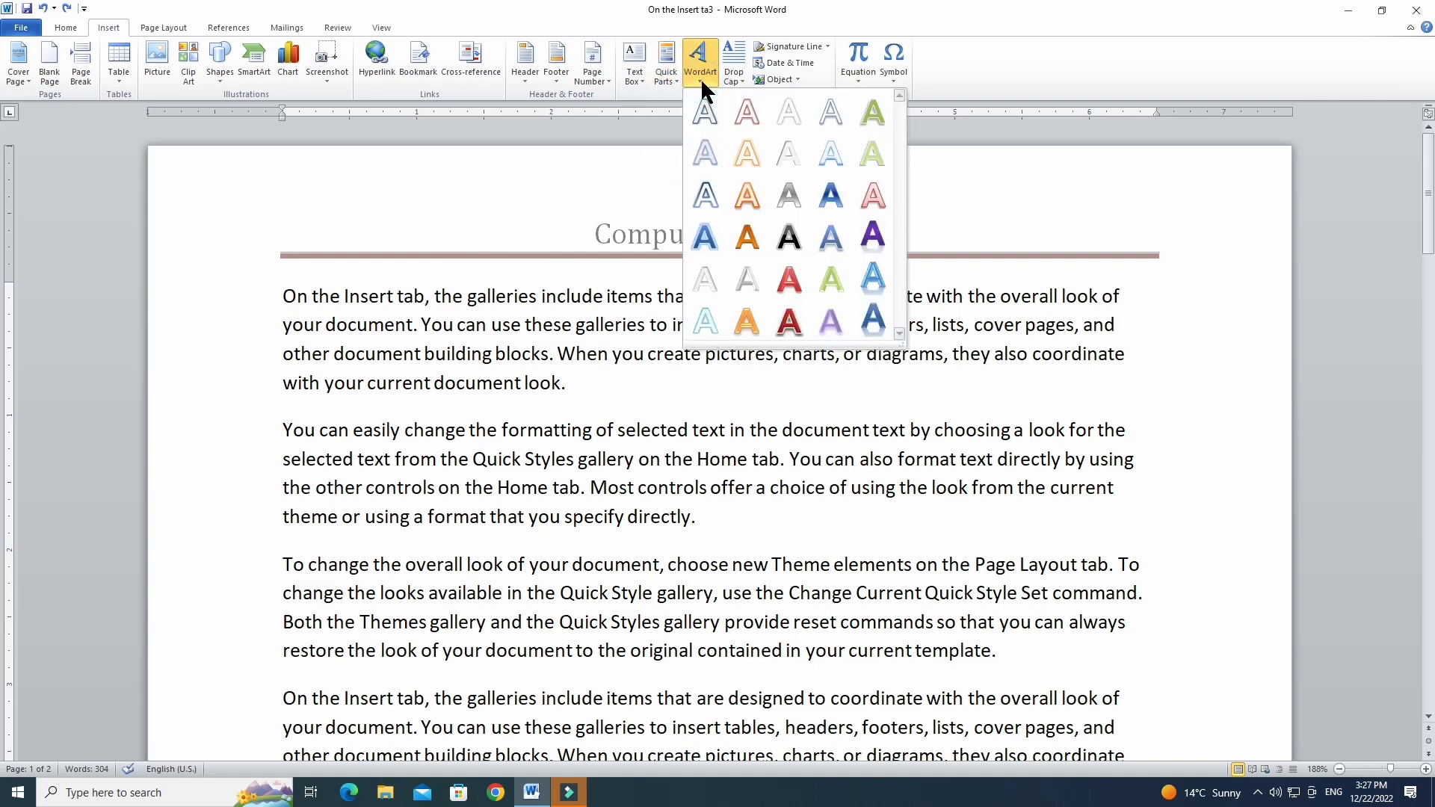
click(949, 623)
drag(283, 447, 759, 535)
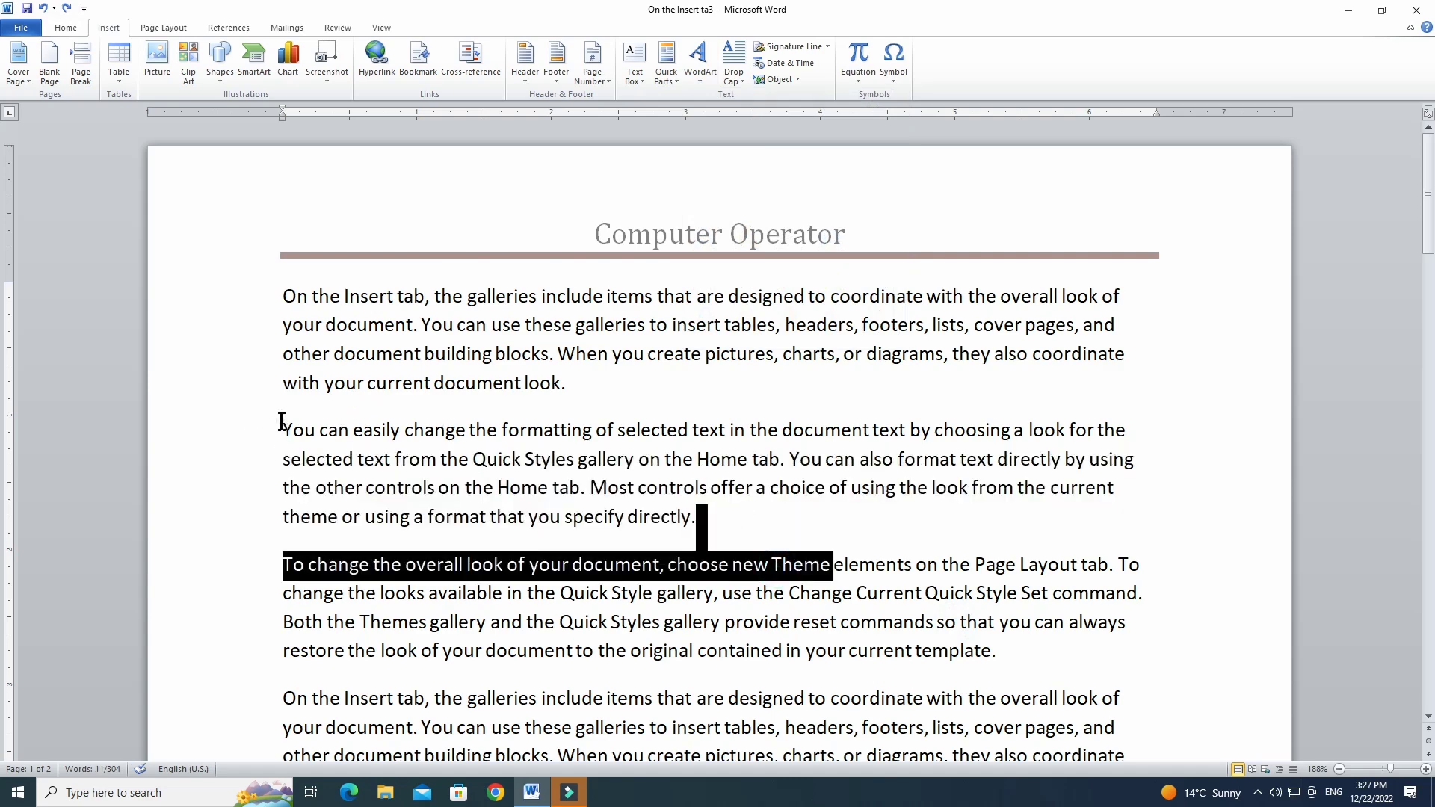
drag(538, 459, 695, 516)
double_click(674, 447)
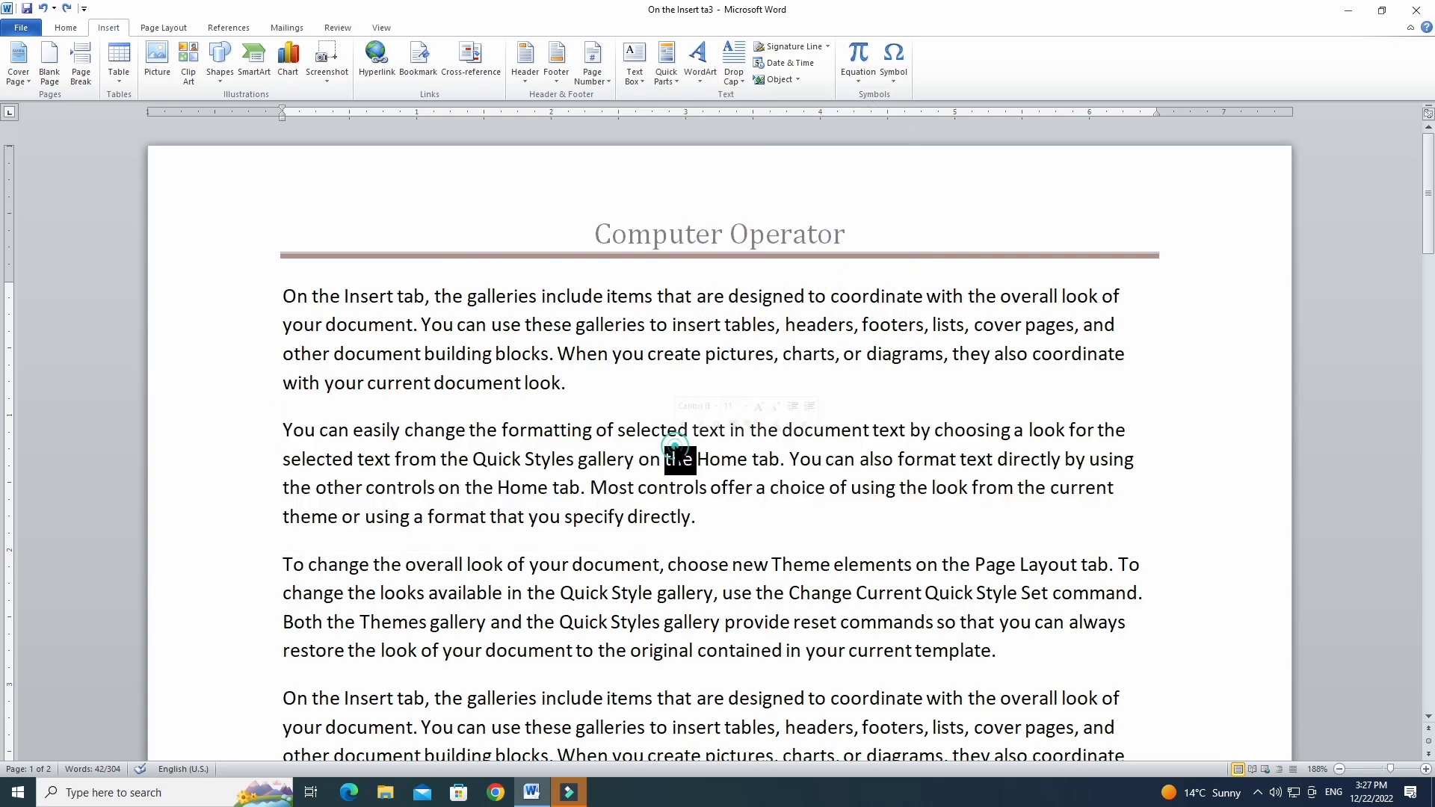
click(675, 449)
double_click(675, 450)
click(676, 453)
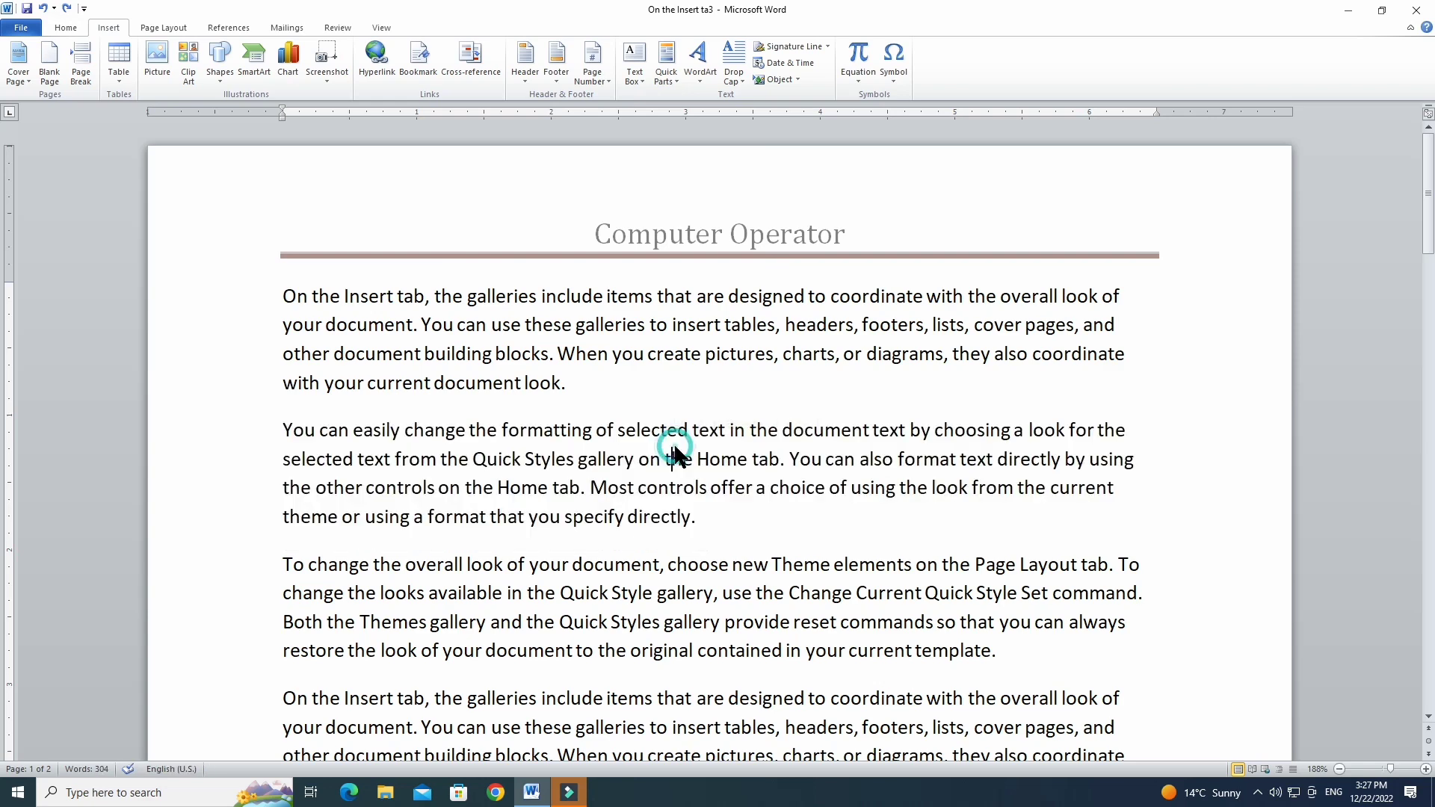
double_click(771, 458)
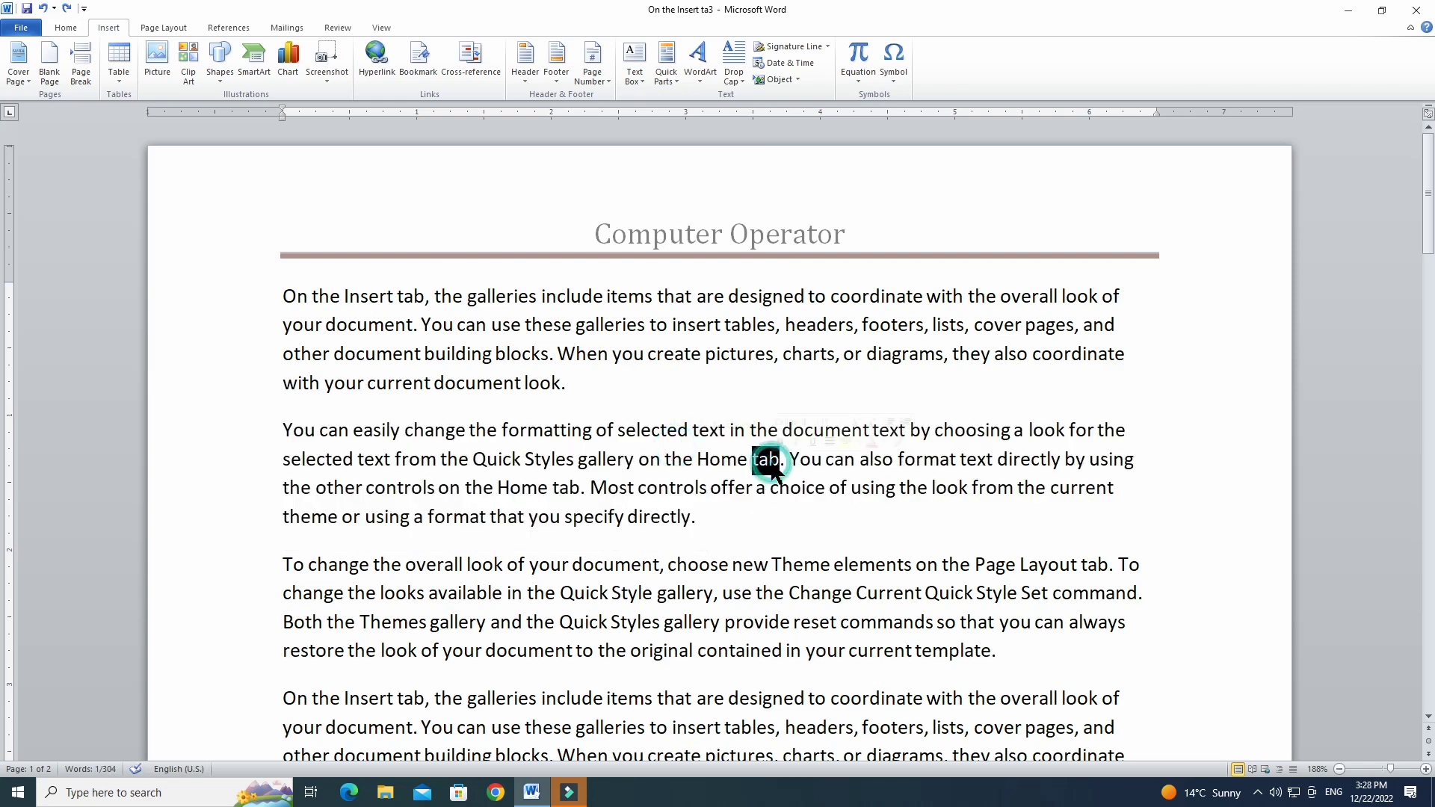
Convert the whole second paragraph of the first page to WordArt with the dark red bevelled style.
drag(287, 430, 711, 521)
click(701, 73)
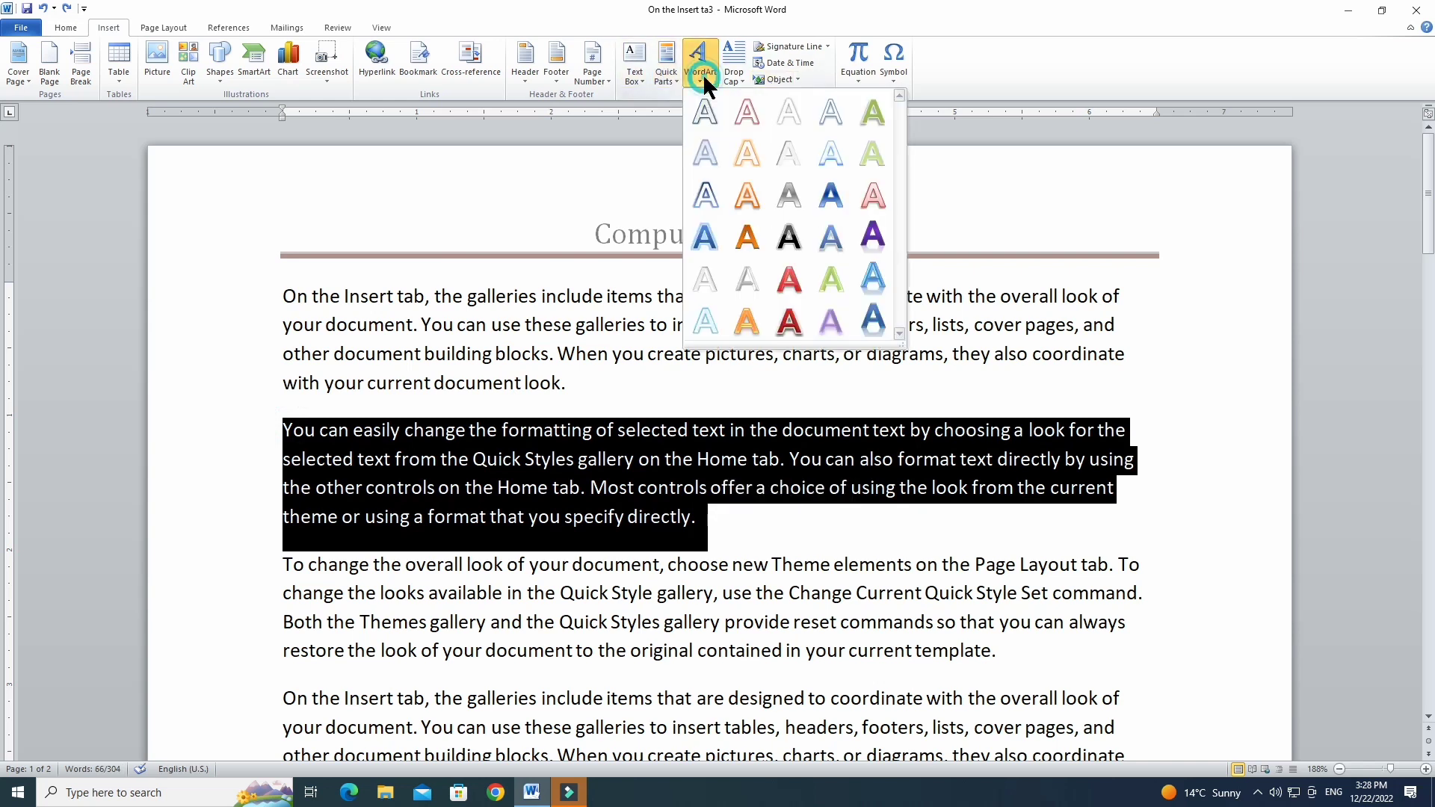
click(795, 323)
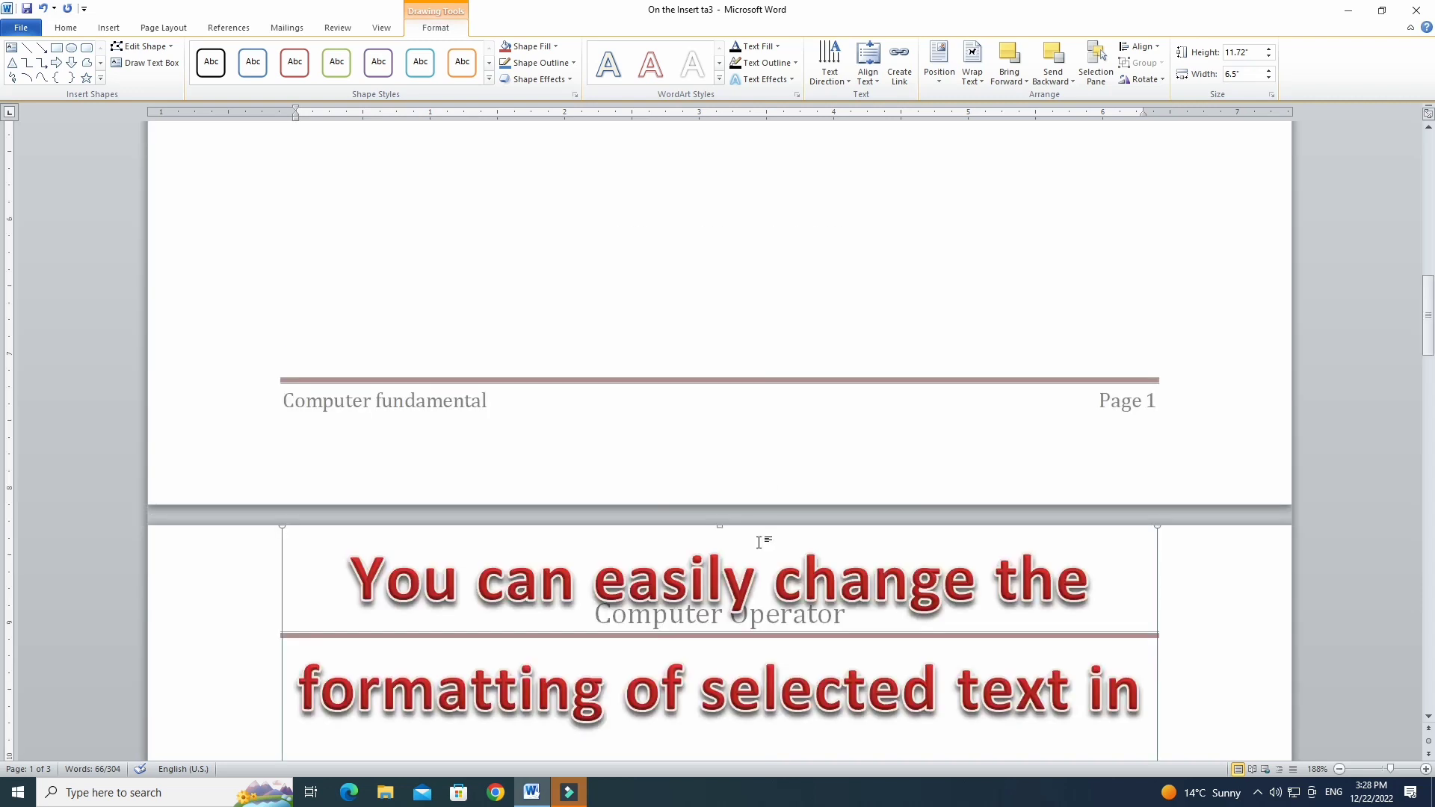
Examine how the WordArt paragraph is laid out on the second page and onto the third page.
scroll(758, 542, down, 15)
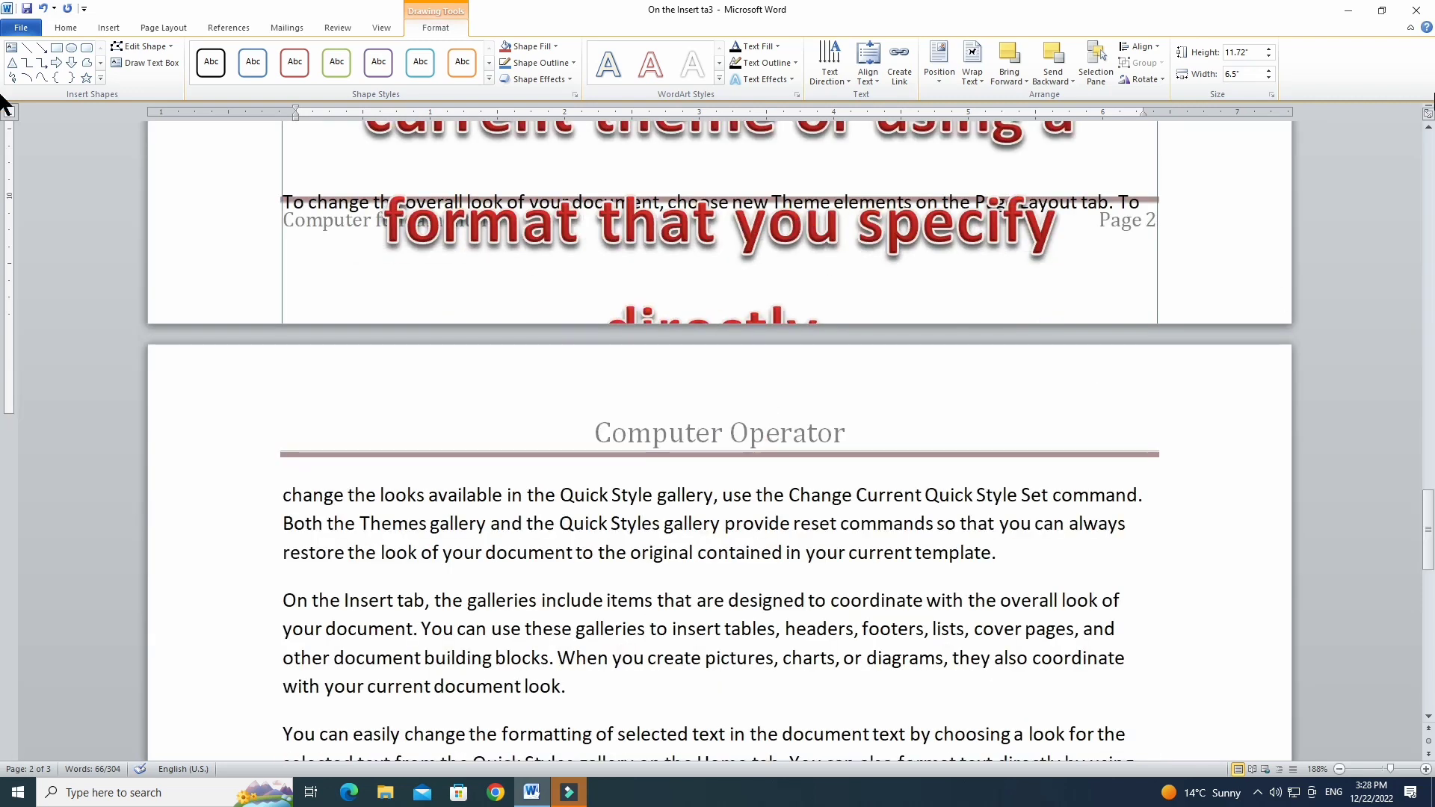
click(1430, 129)
click(1431, 128)
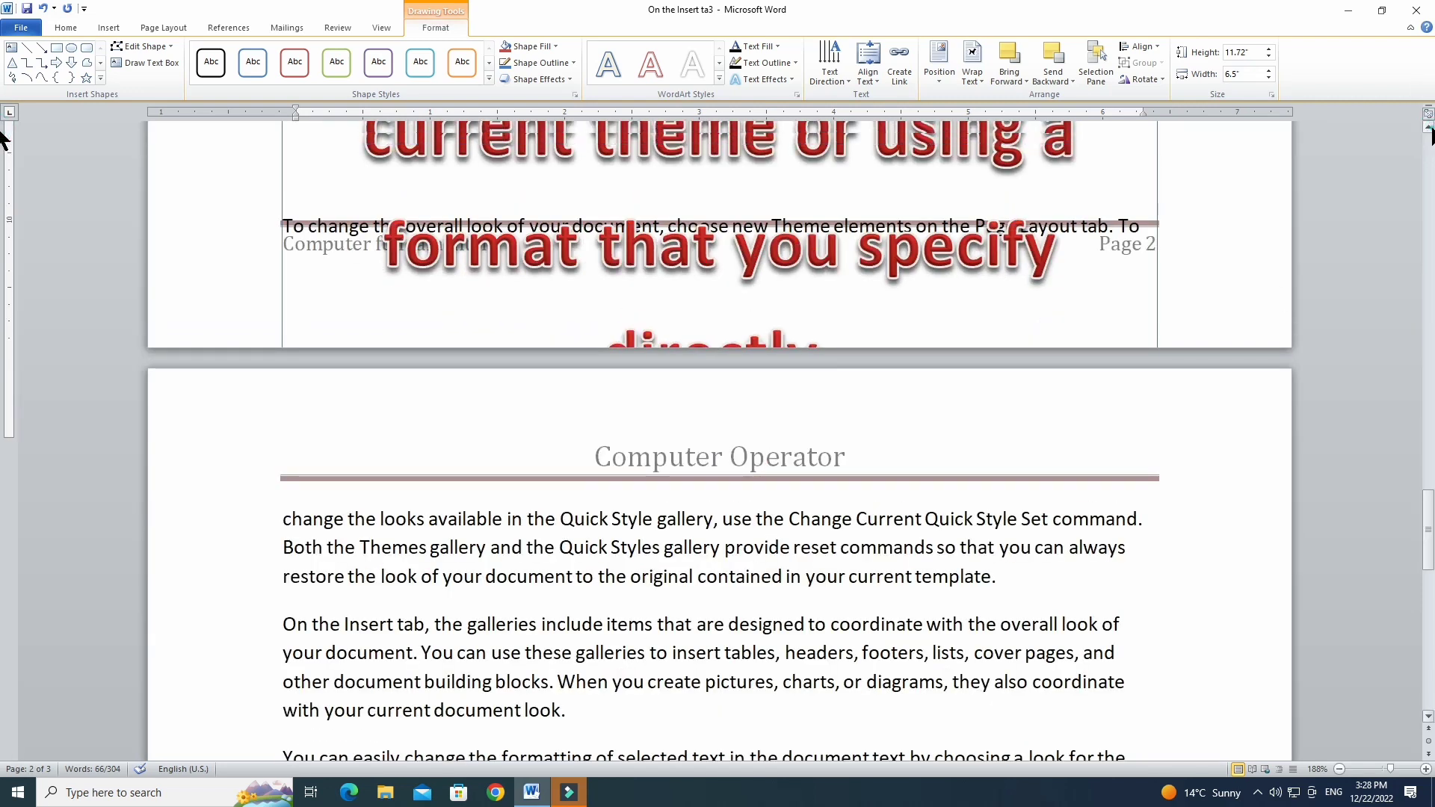
click(1430, 128)
click(1430, 129)
click(1430, 128)
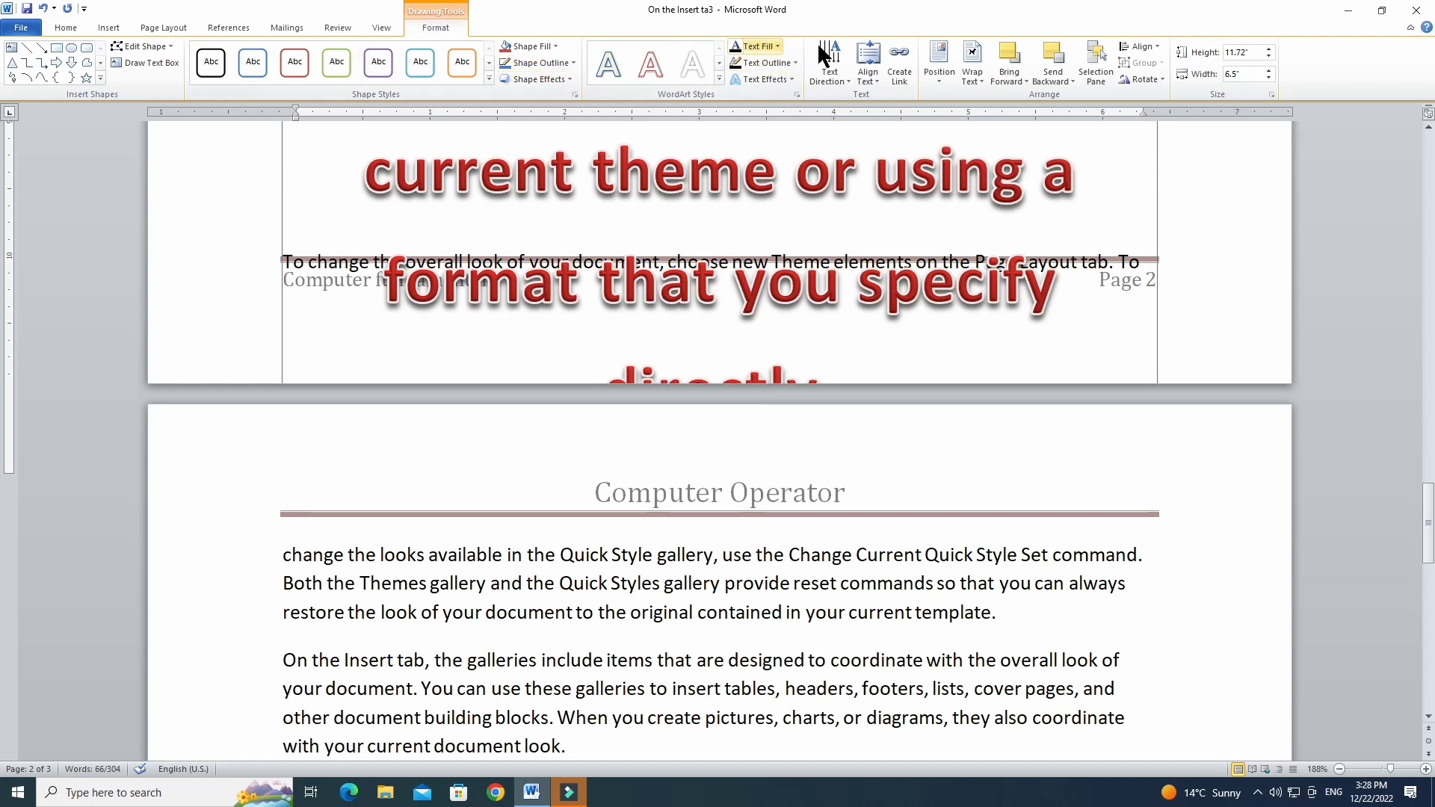
click(1427, 129)
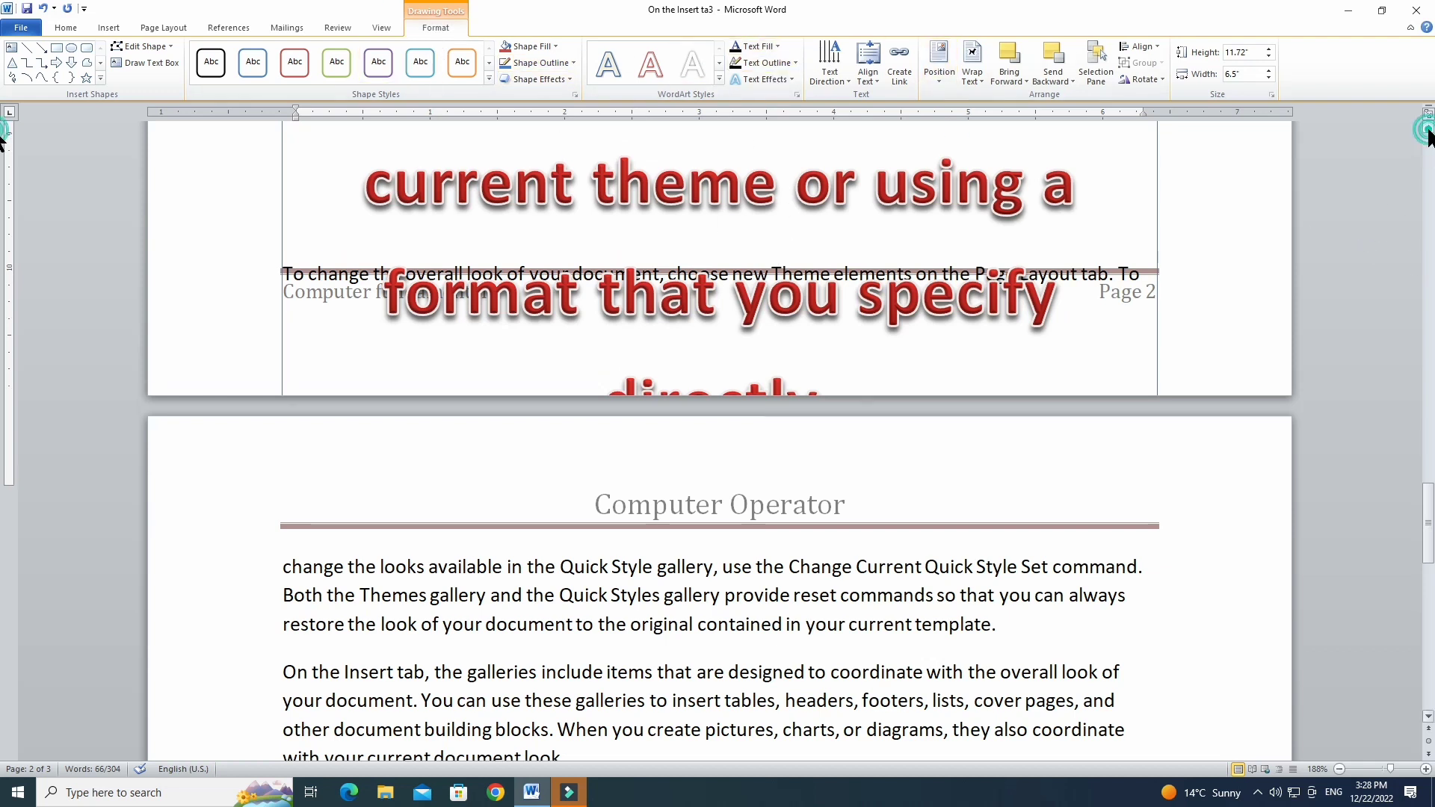
click(1428, 128)
click(1428, 128)
click(1427, 128)
click(1428, 129)
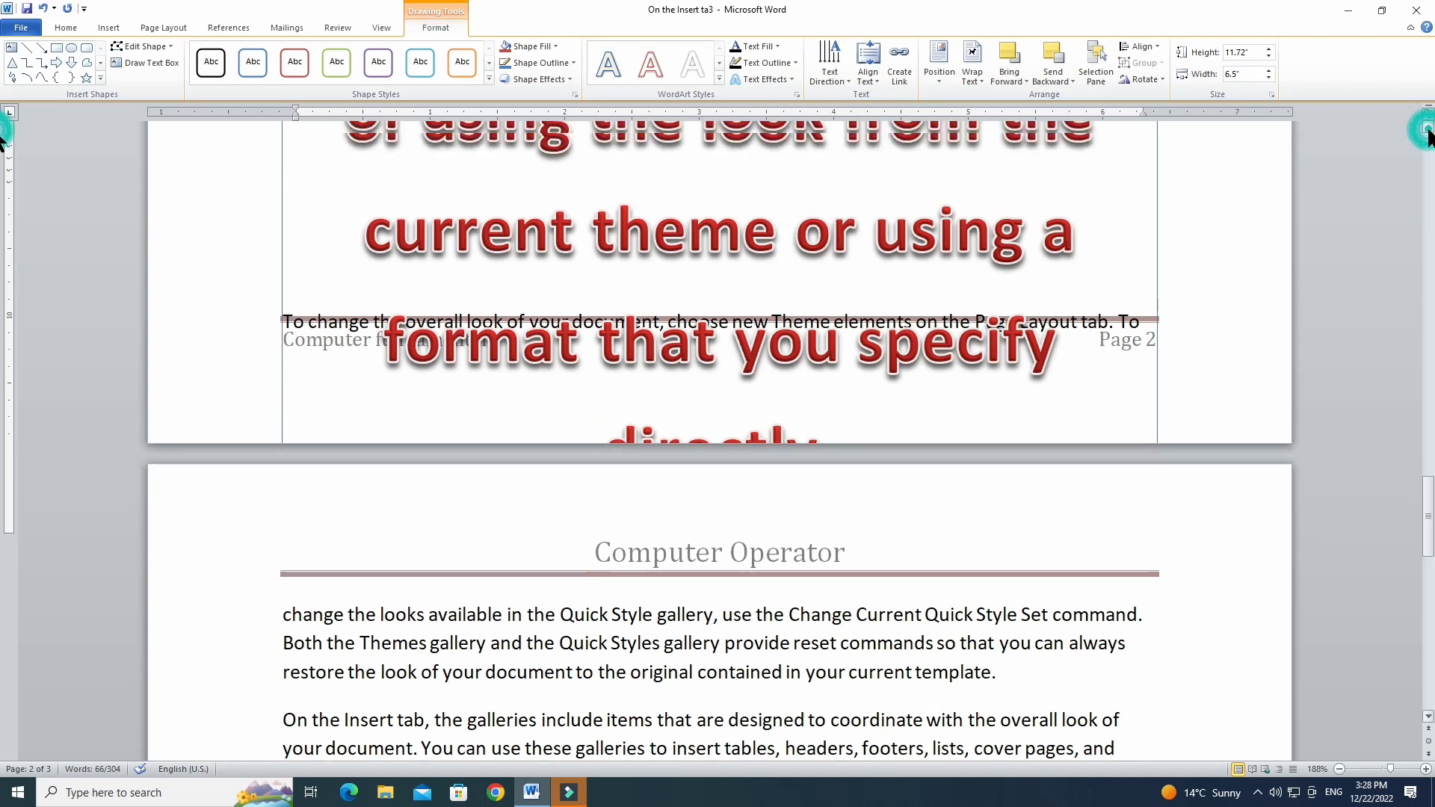
click(1427, 128)
click(1428, 129)
click(1428, 128)
click(1428, 128)
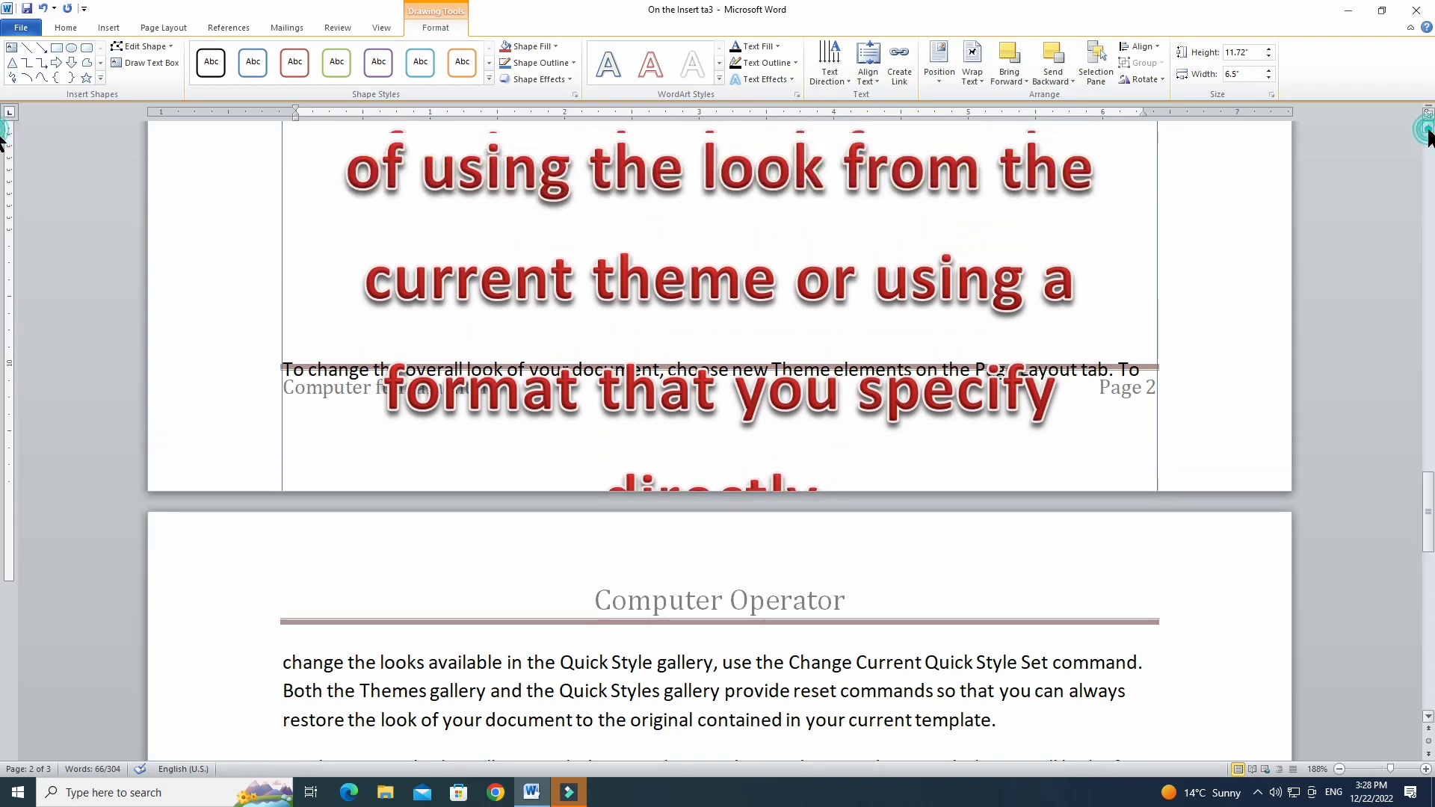
click(1428, 128)
click(1428, 128)
click(1428, 128)
click(1428, 129)
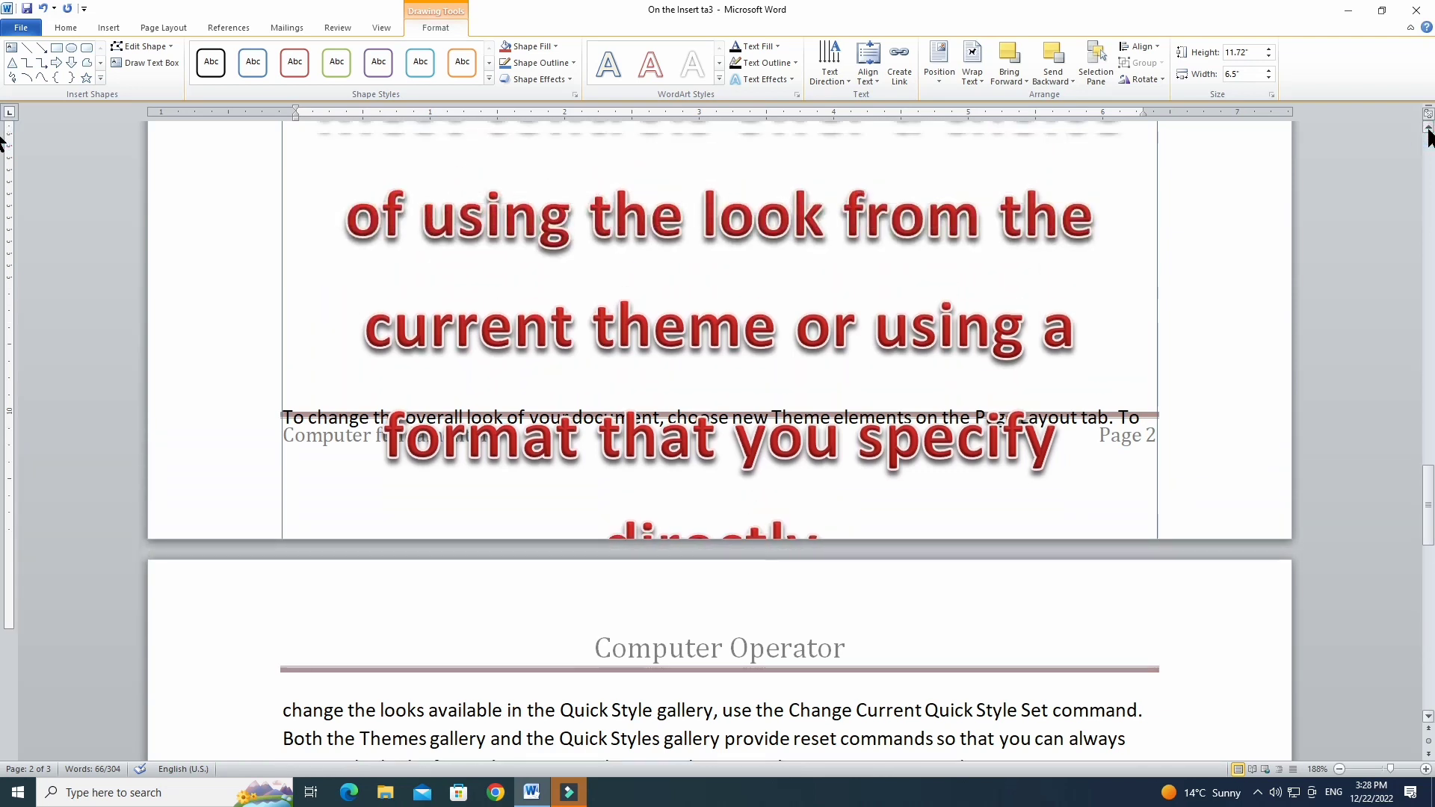
click(1428, 128)
click(1428, 128)
click(1428, 129)
click(1428, 128)
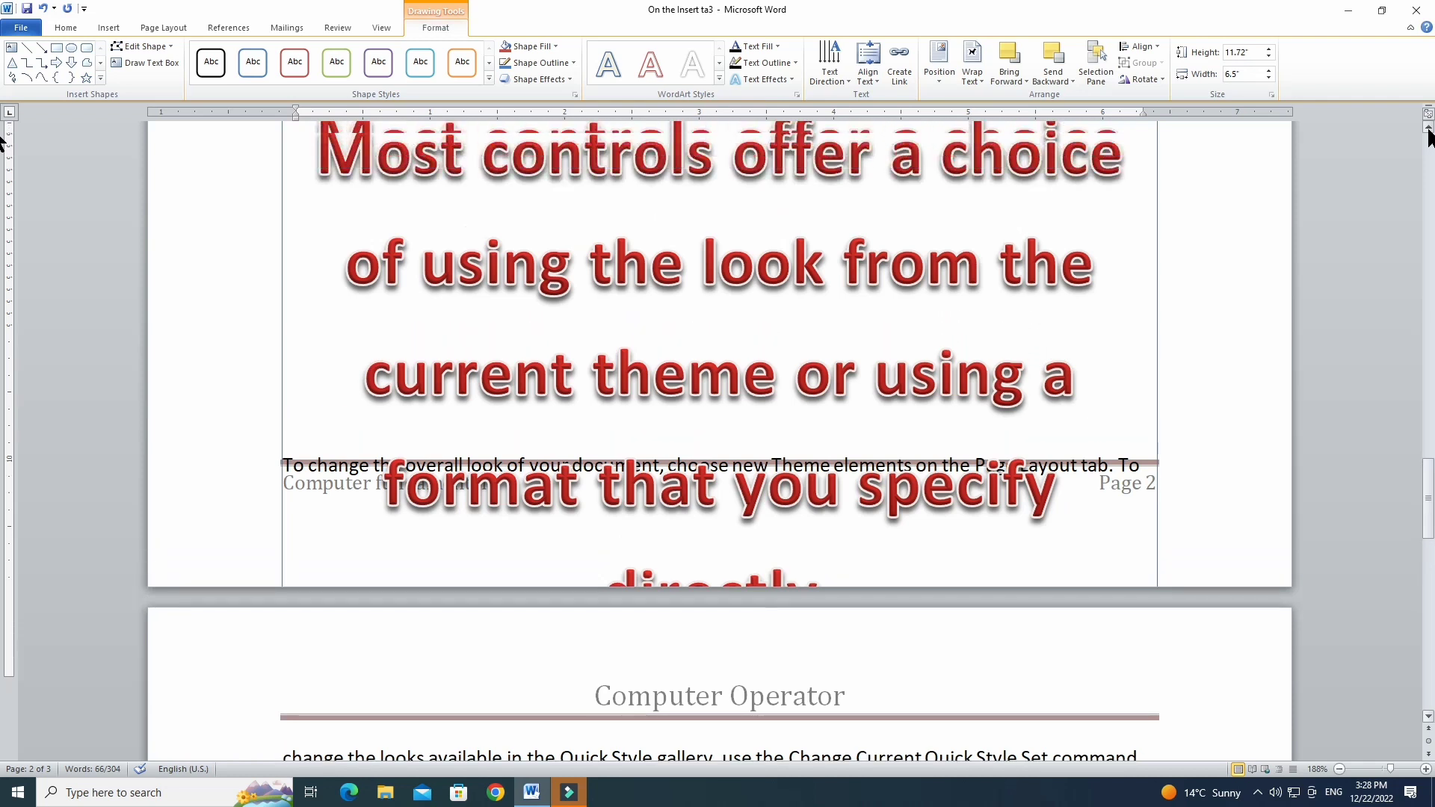
click(1428, 128)
click(1428, 128)
click(1427, 129)
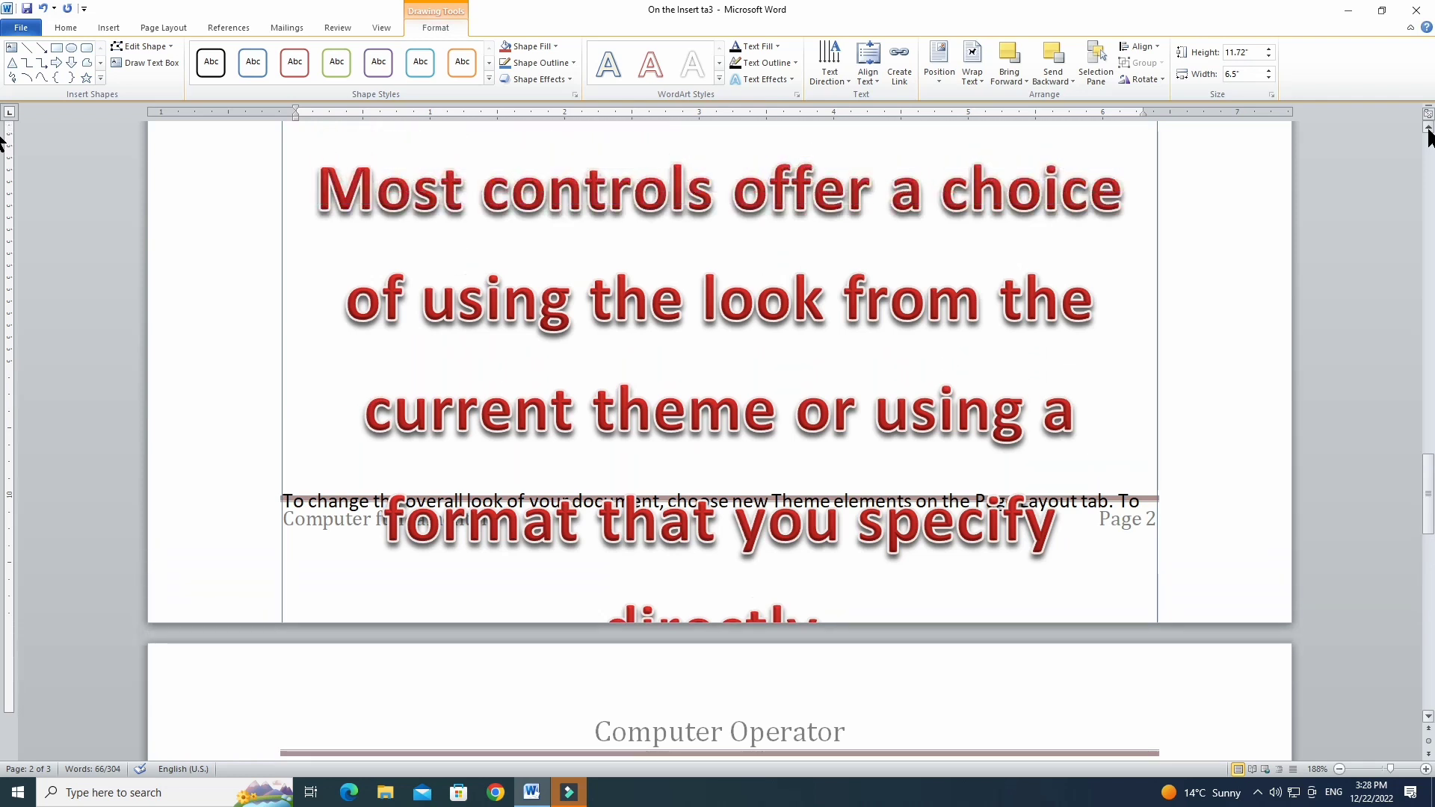
click(1428, 128)
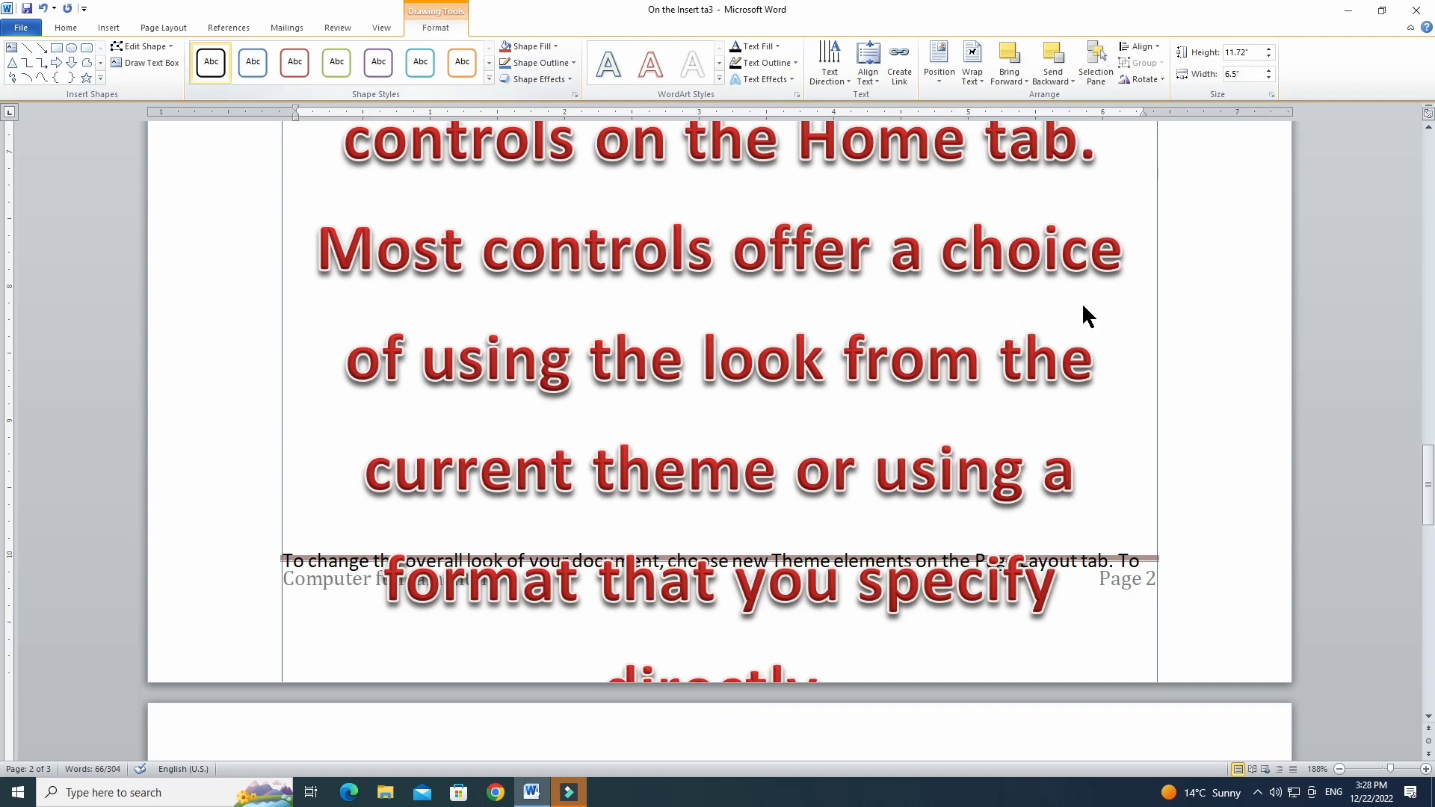
Undo the WordArt conversion of the second paragraph and clear the text selection.
key(ctrl+z)
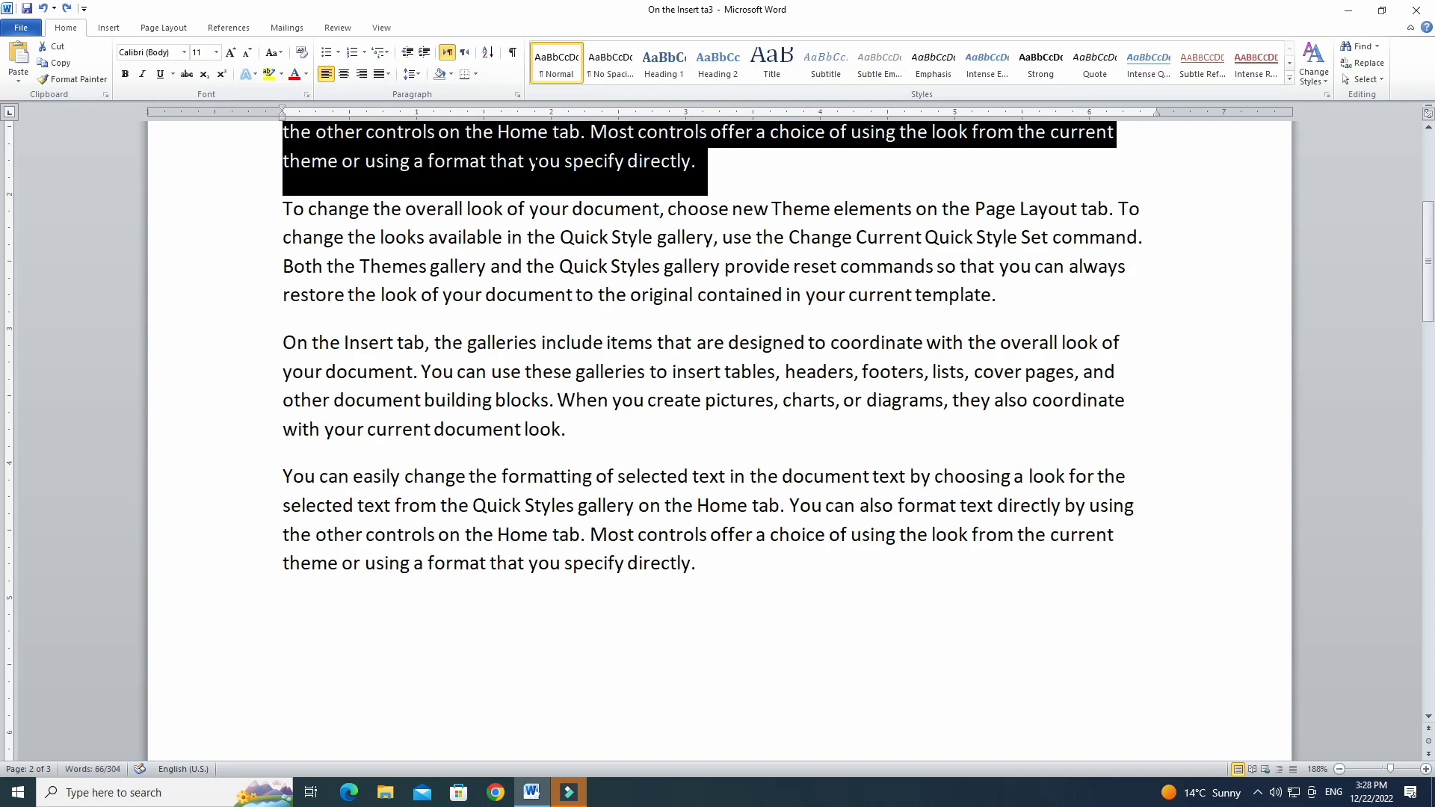
click(682, 161)
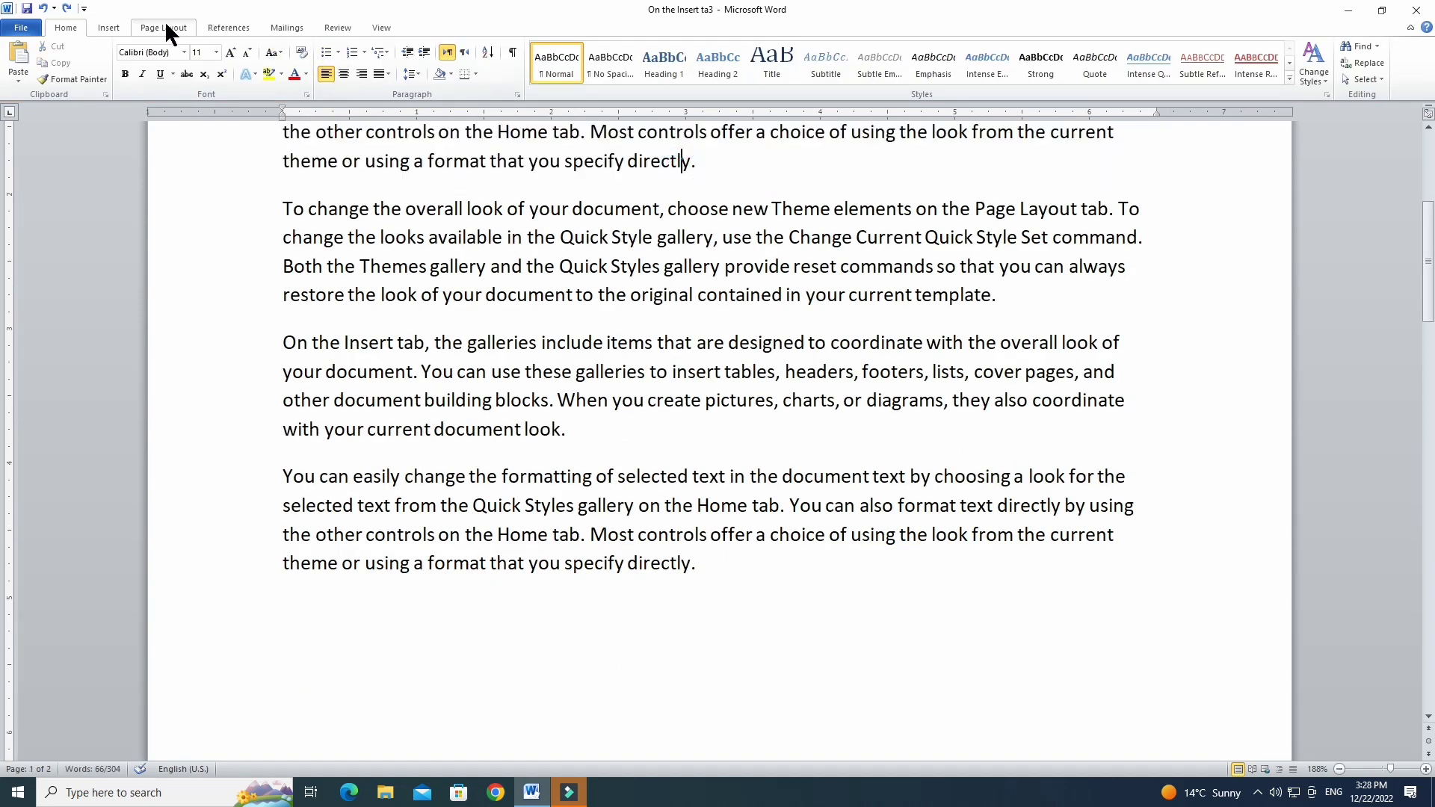
Apply a Dropped drop cap to the first paragraph below the Computer Operator header.
click(112, 28)
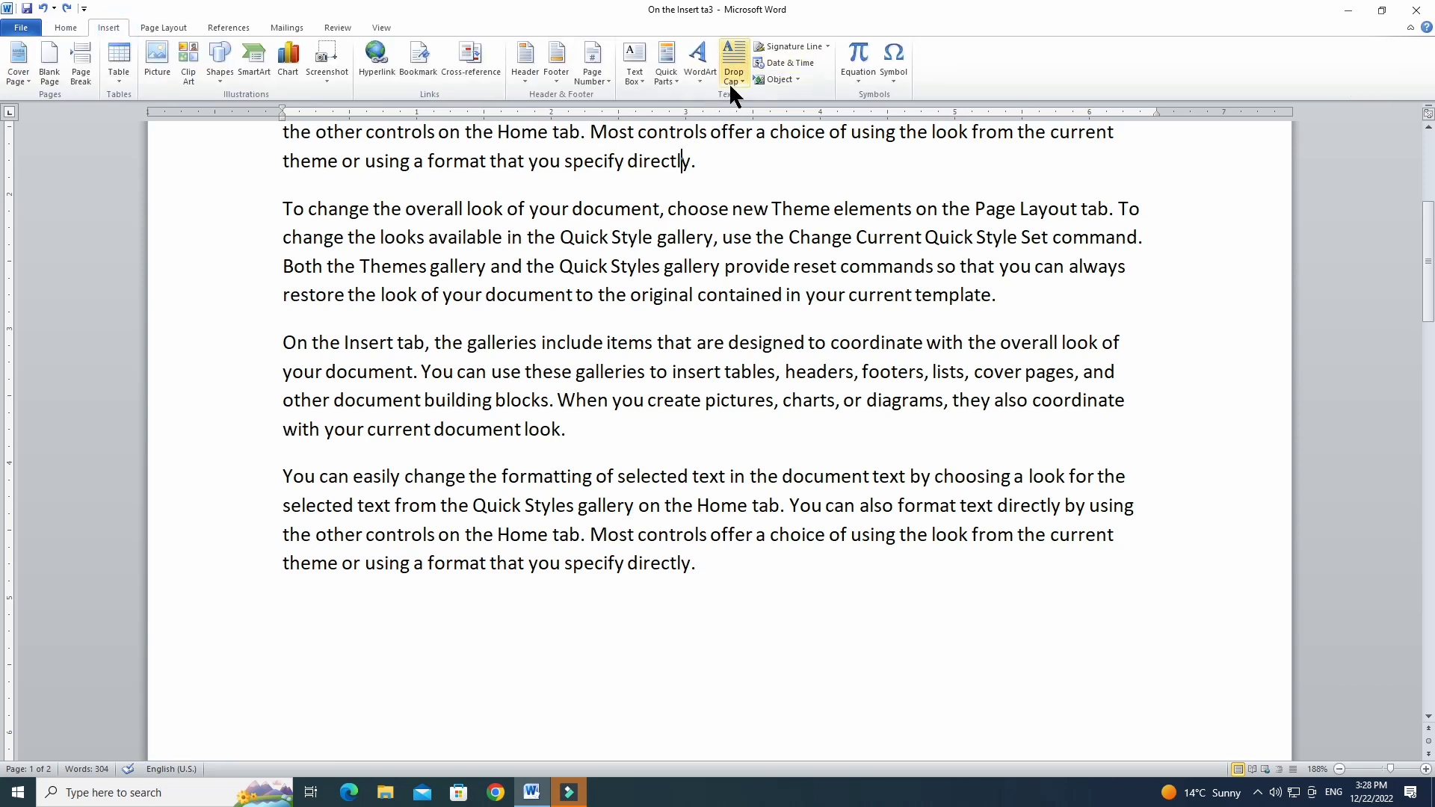
click(1428, 127)
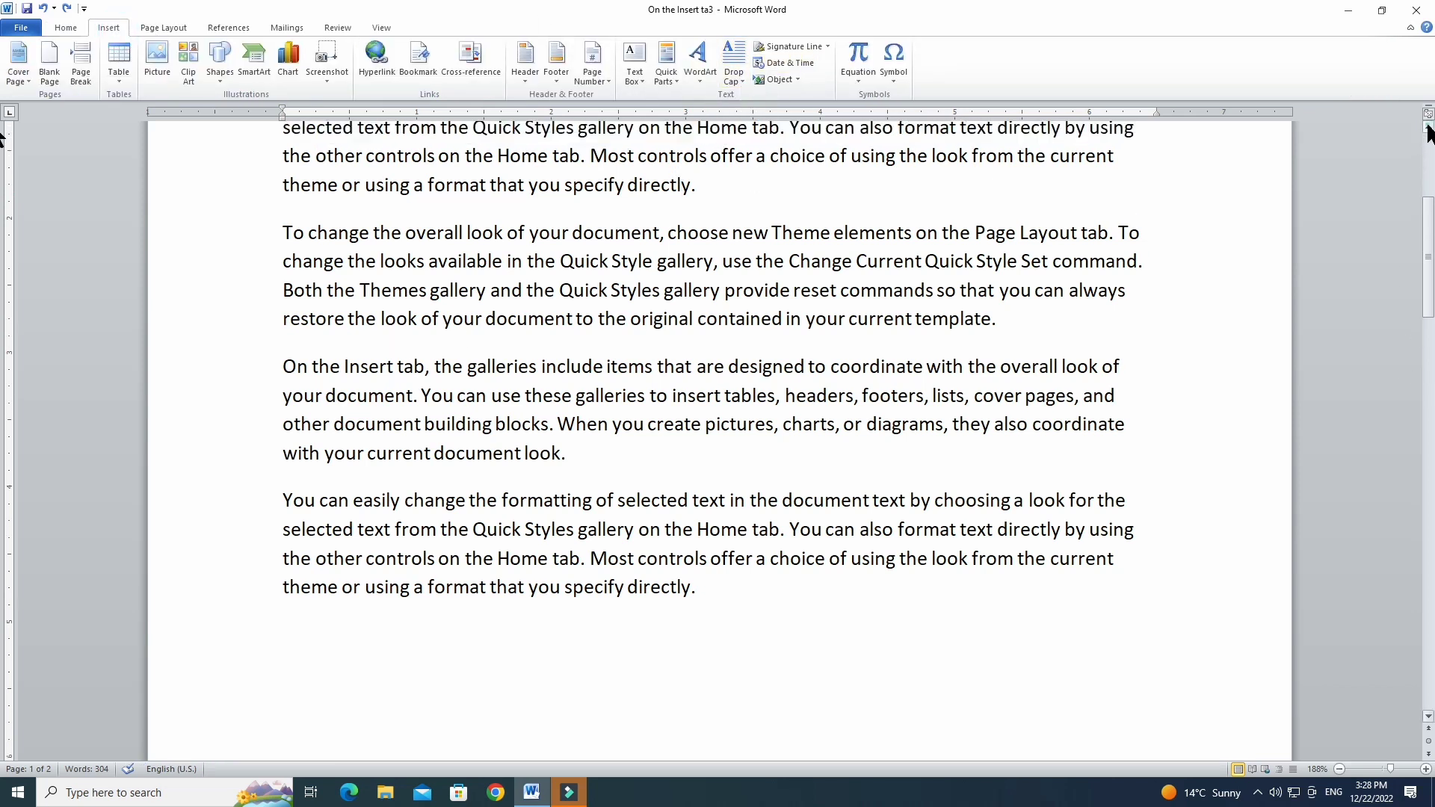
click(1428, 127)
drag(1428, 131, 1428, 130)
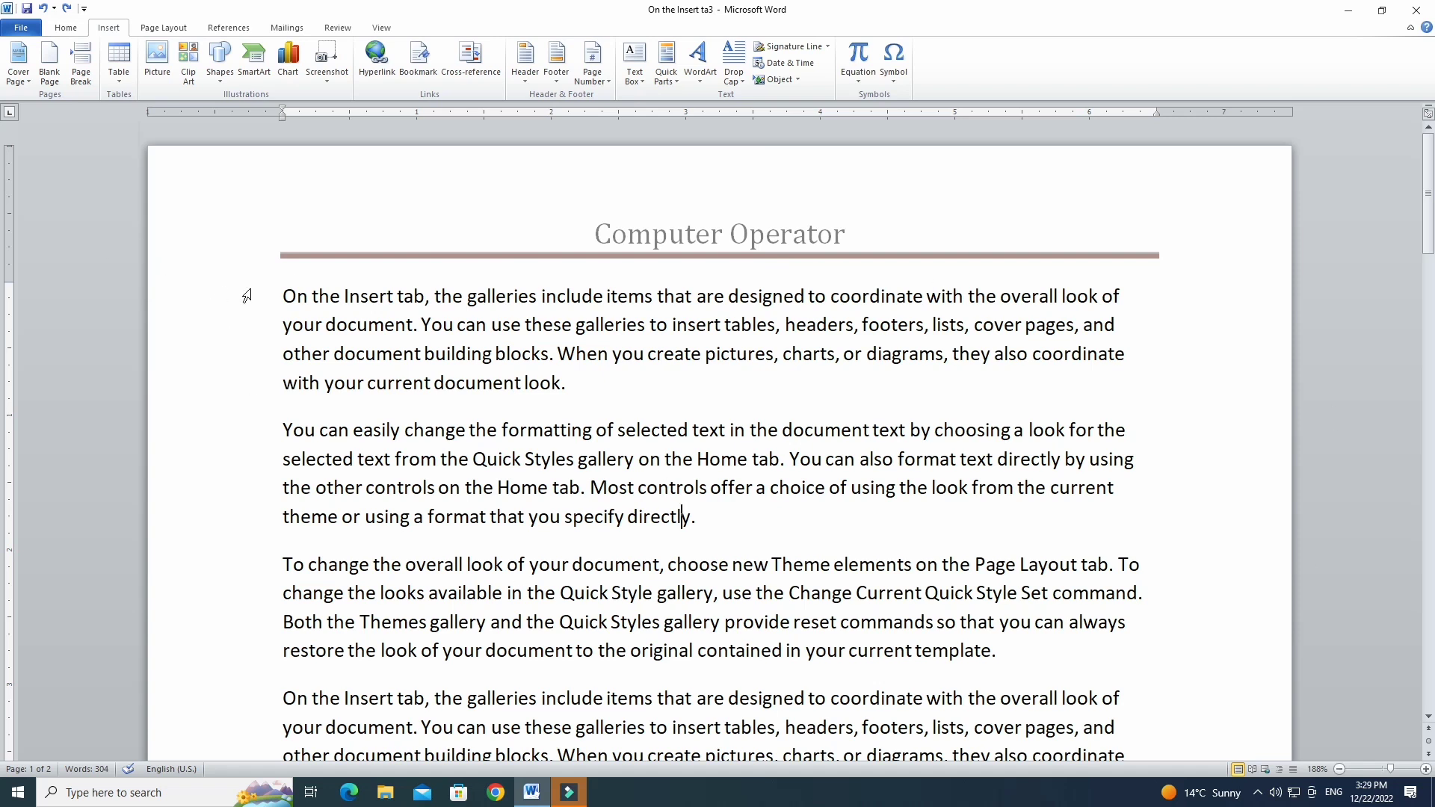
double_click(291, 298)
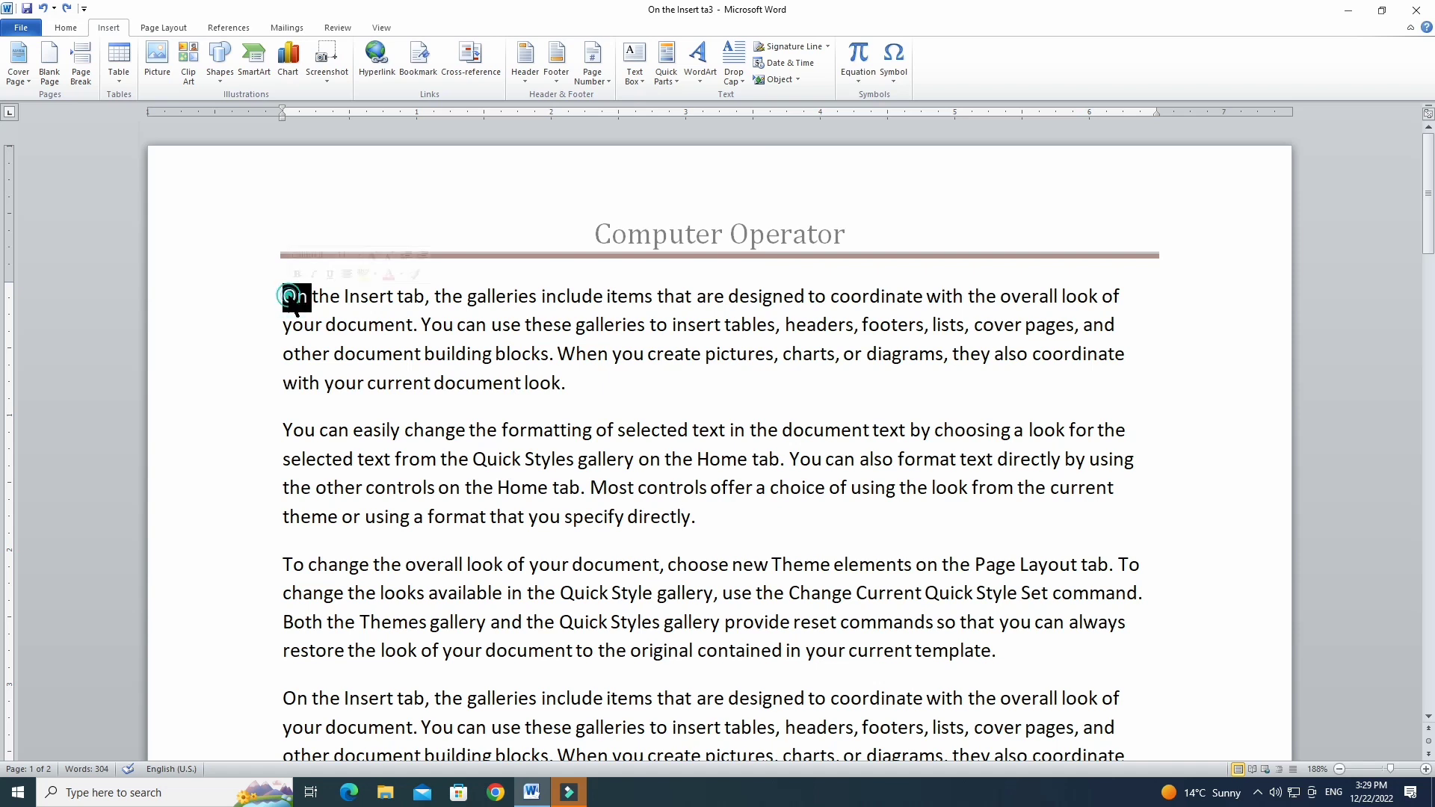
click(340, 298)
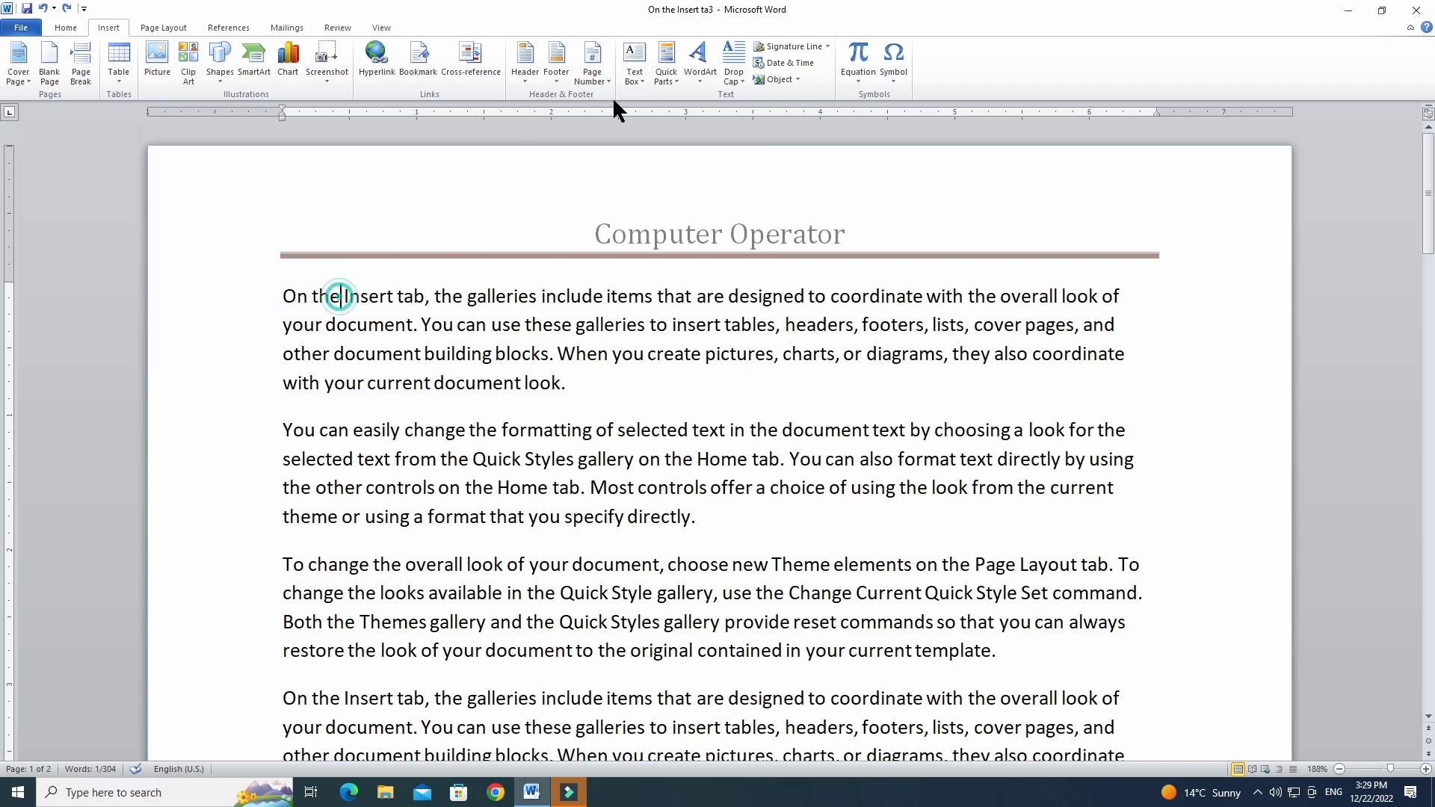
click(740, 78)
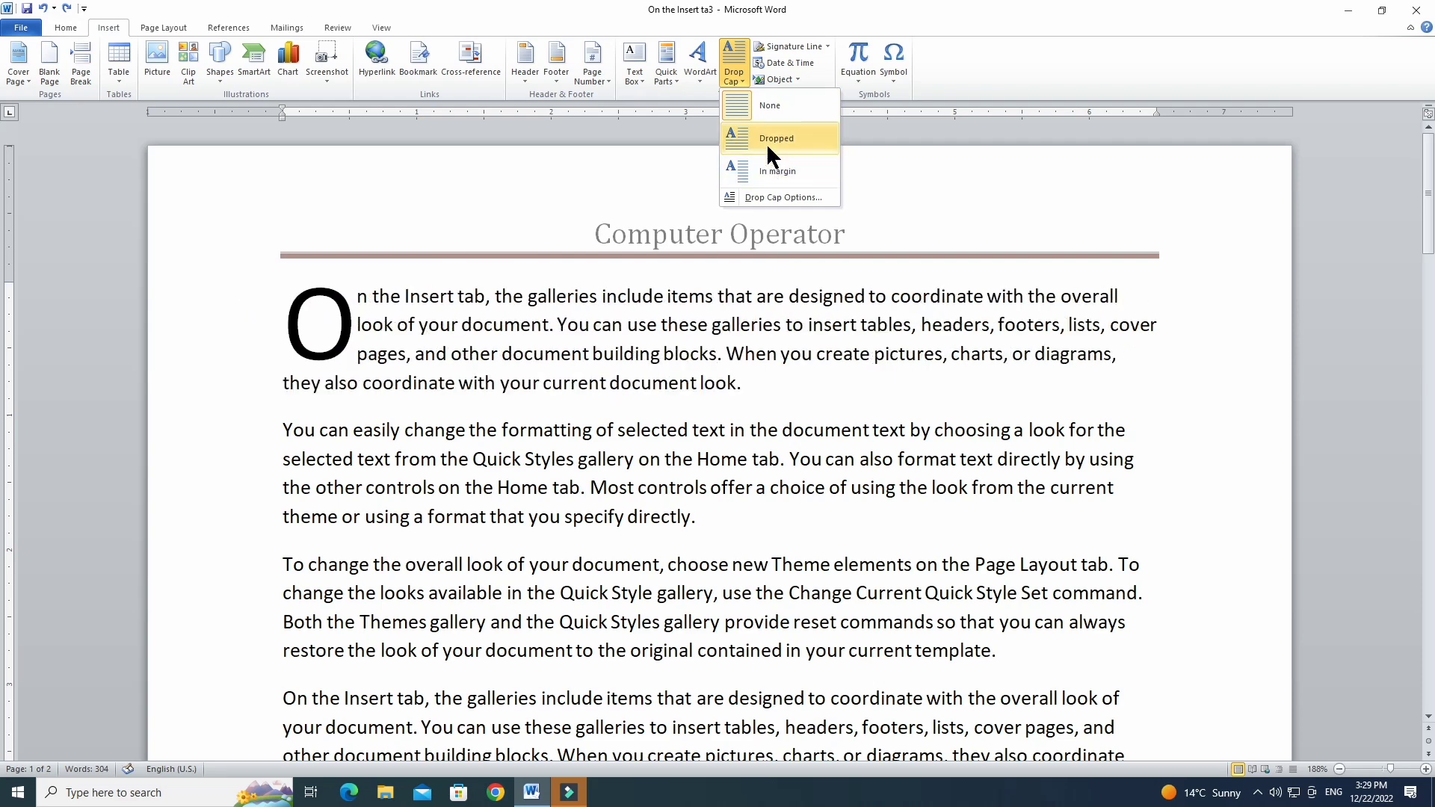
click(767, 142)
click(494, 467)
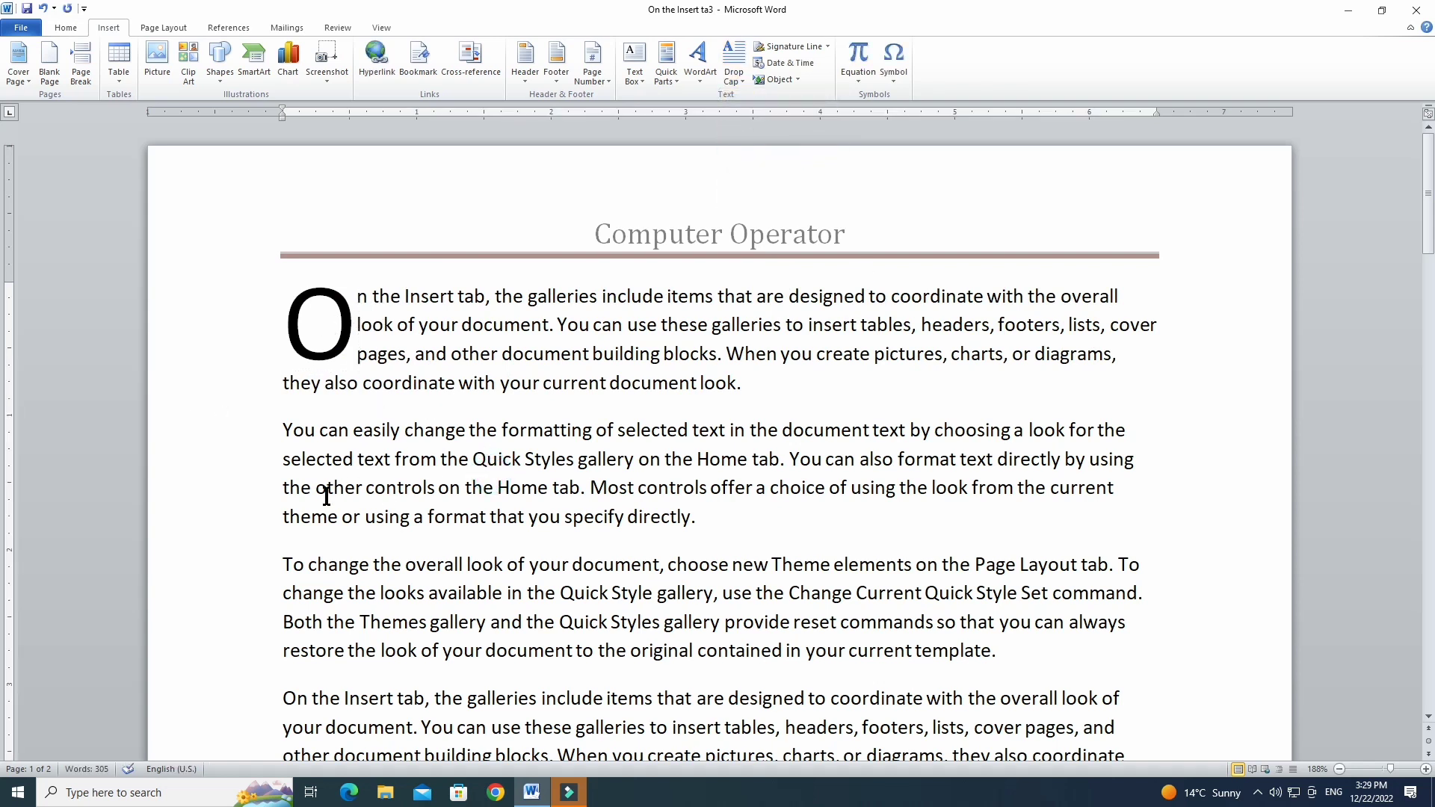
Apply a Dropped drop cap to the third paragraph, which starts with "To change the overall look".
click(293, 565)
click(743, 70)
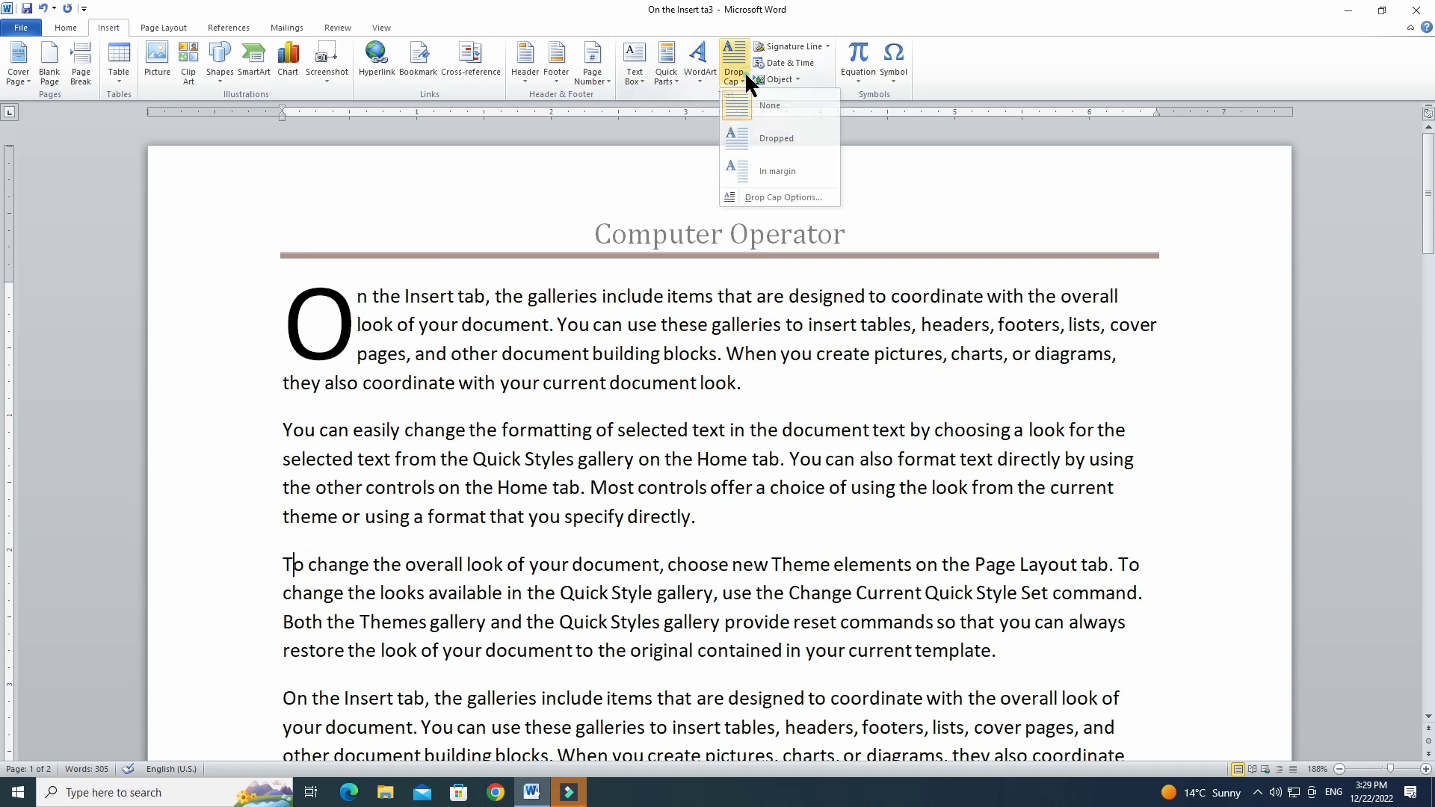
click(744, 70)
click(731, 80)
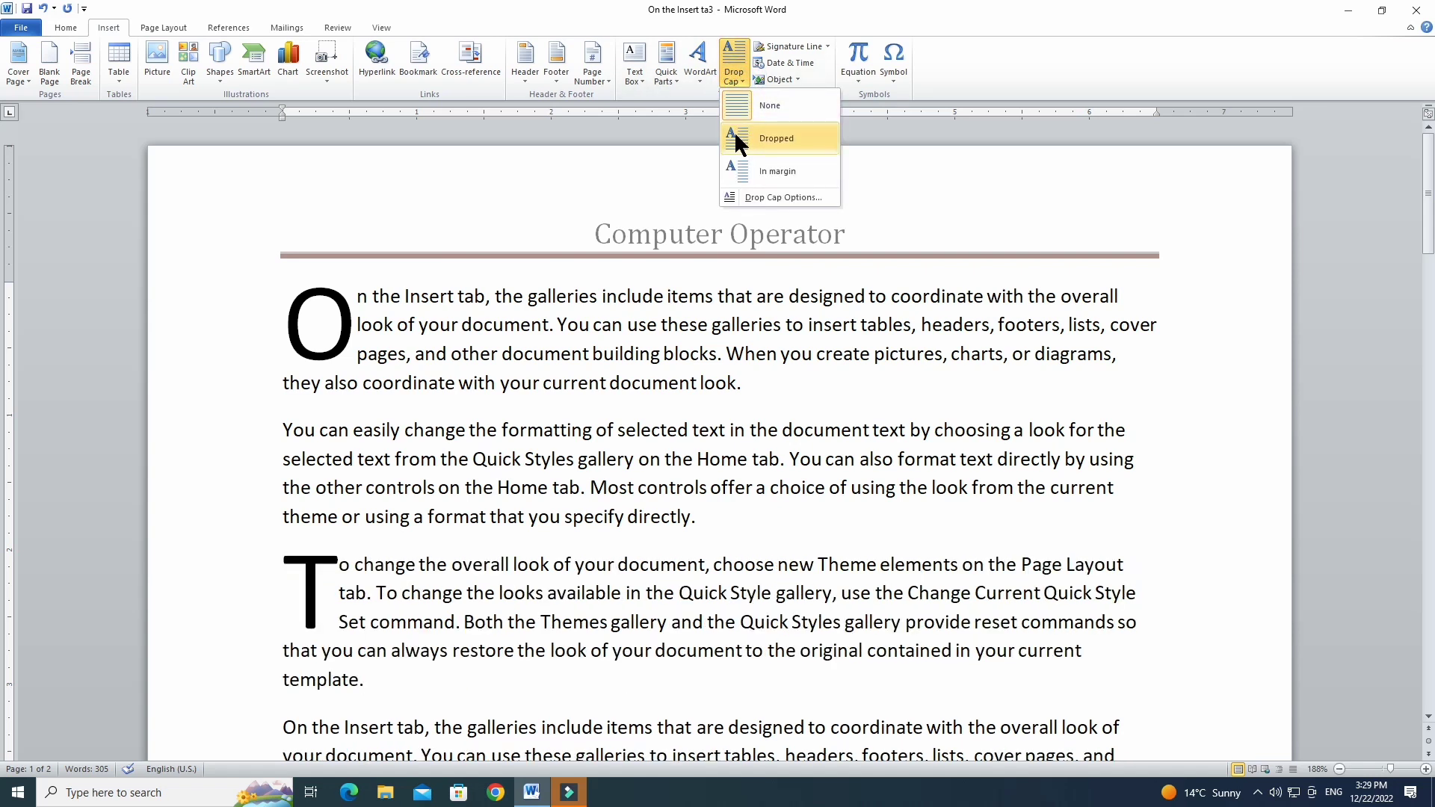
click(735, 136)
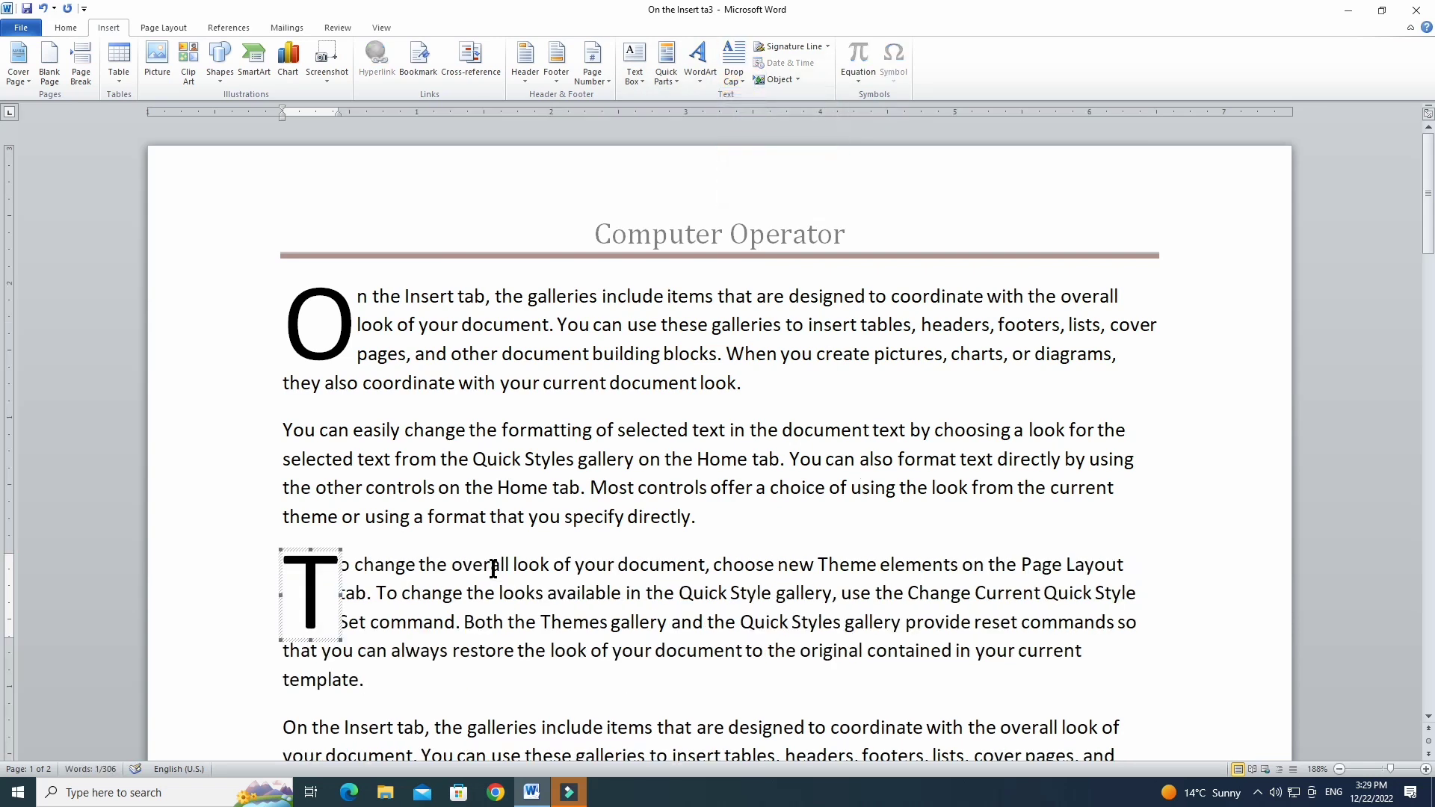
Set the third paragraph's drop cap to span 4 lines.
click(730, 74)
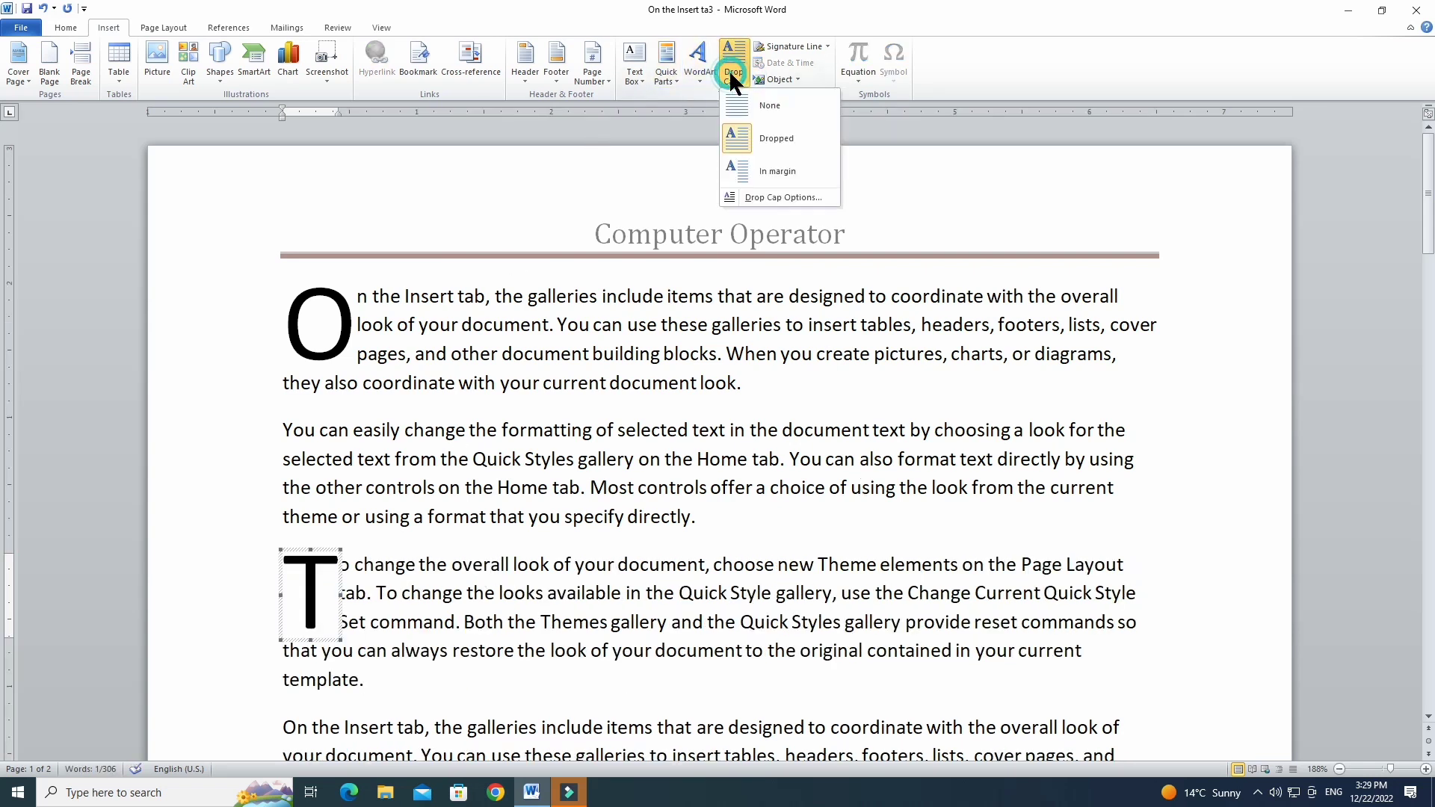
click(778, 197)
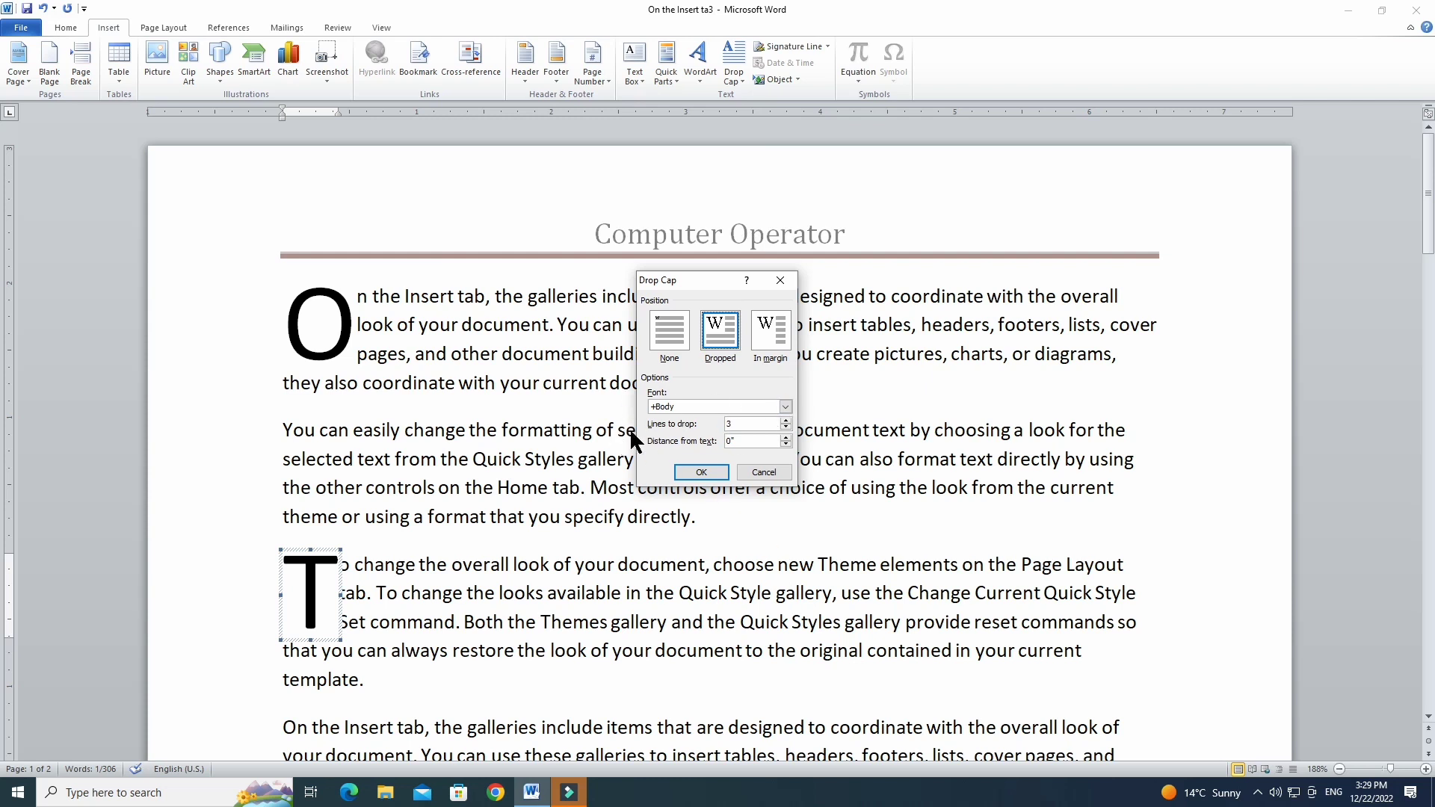
click(785, 419)
click(699, 472)
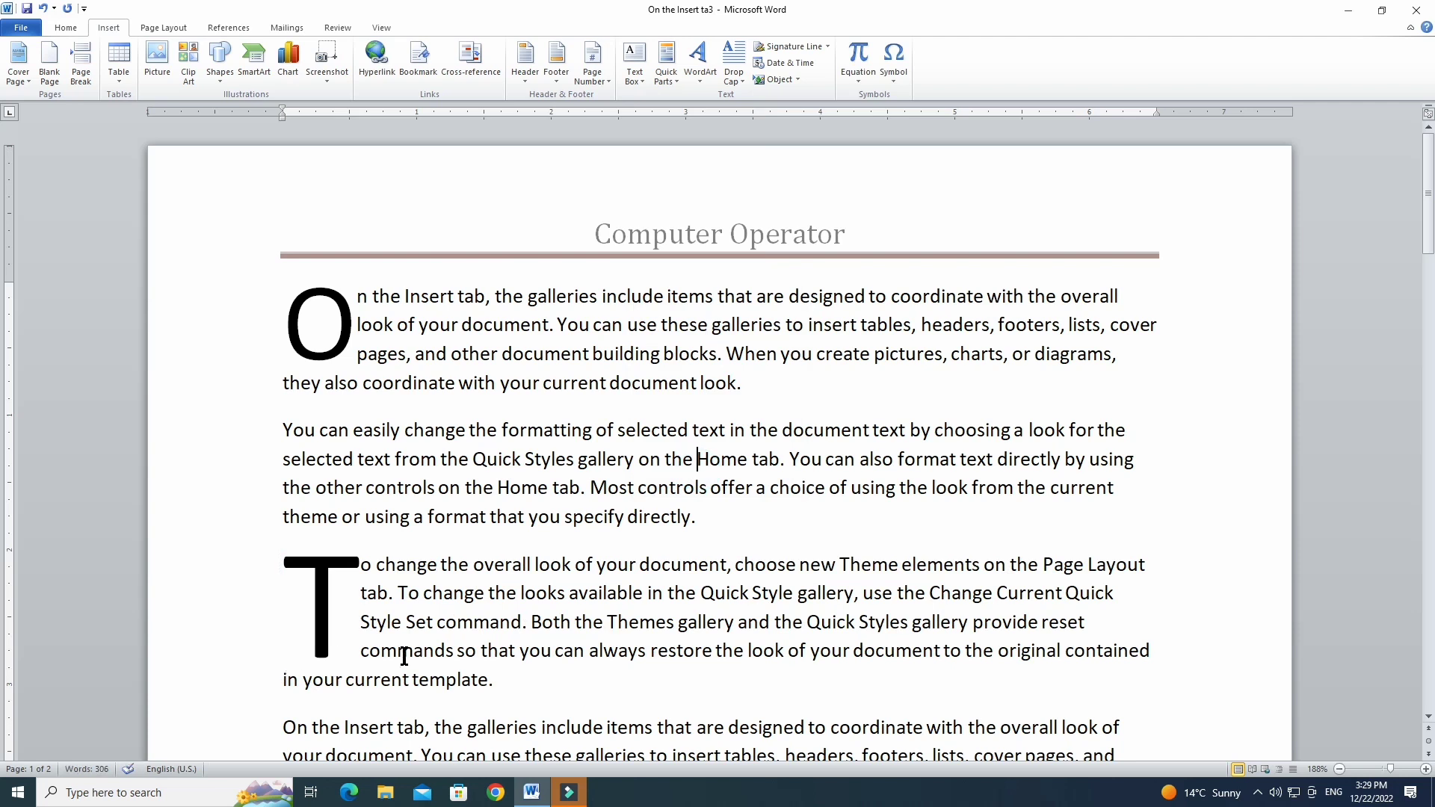
click(737, 76)
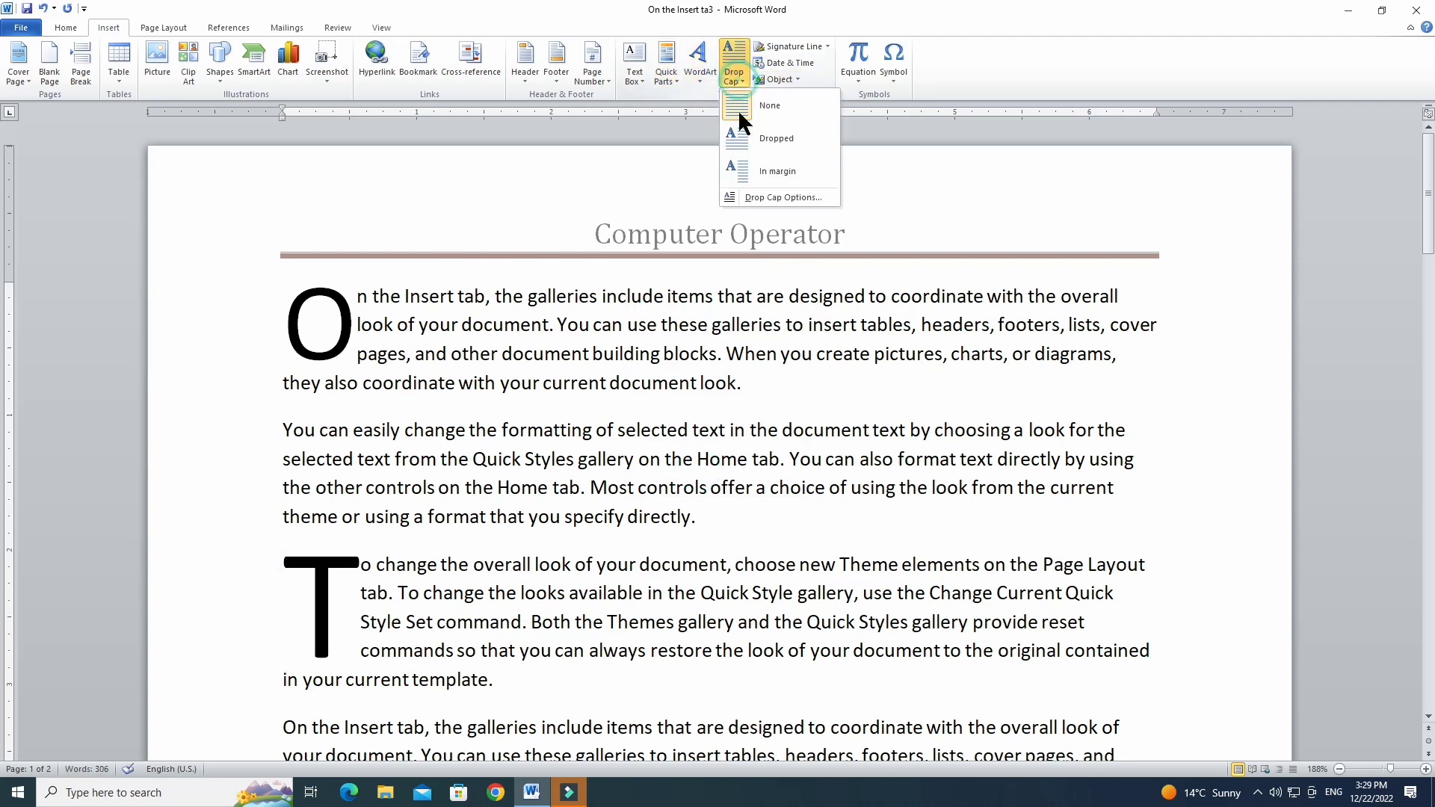
click(777, 196)
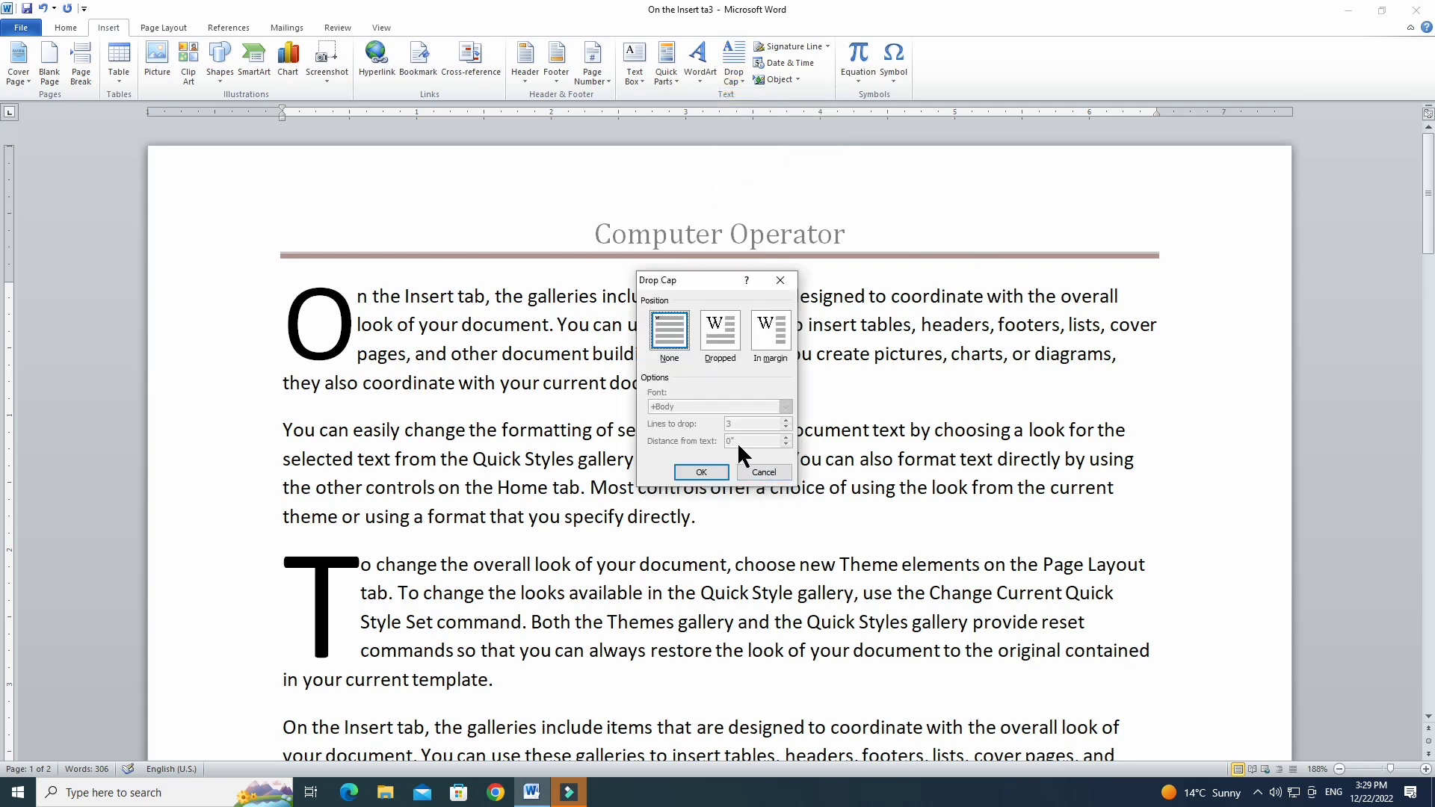
click(784, 473)
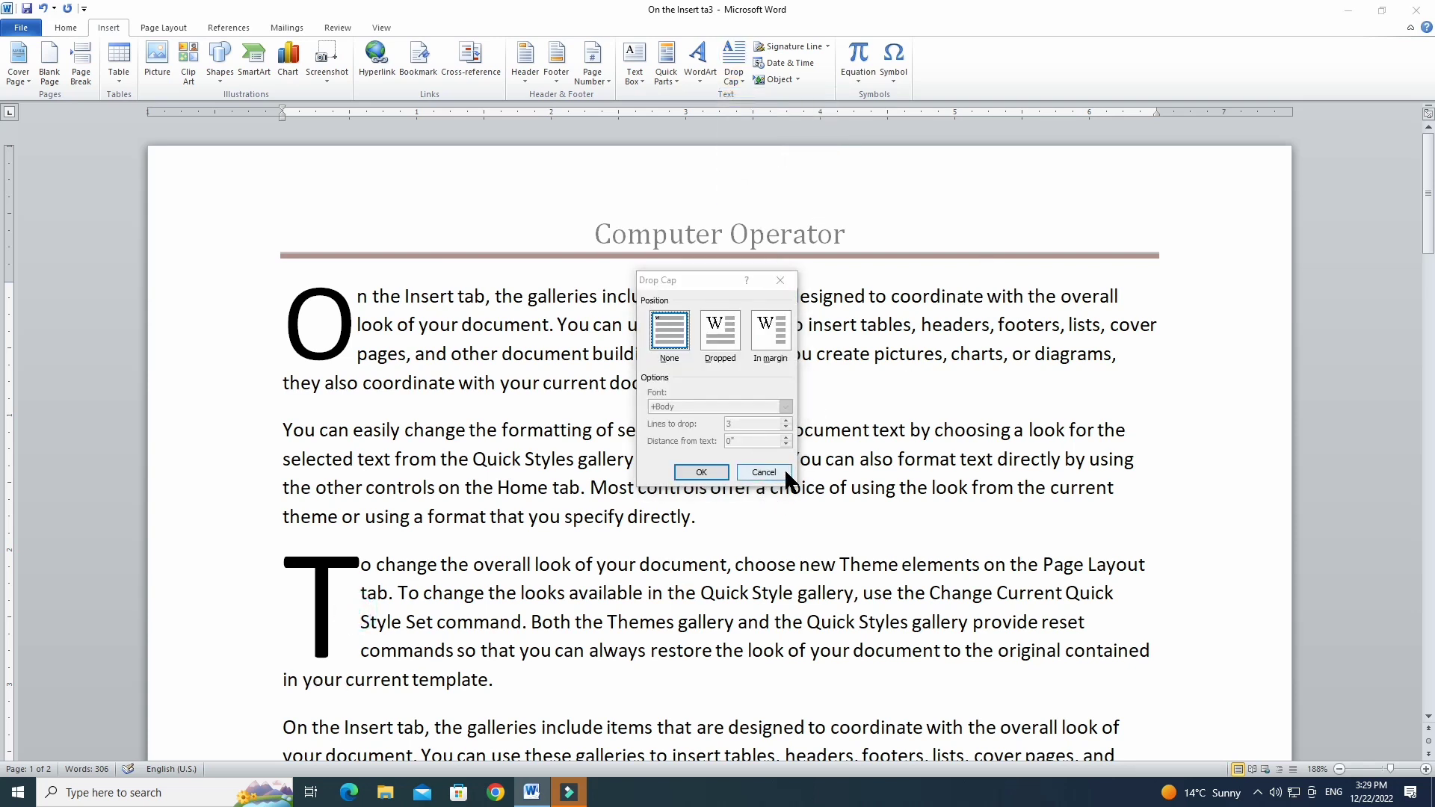
Widen the distance between the third paragraph's drop cap and its text by several tenths of an inch.
click(336, 590)
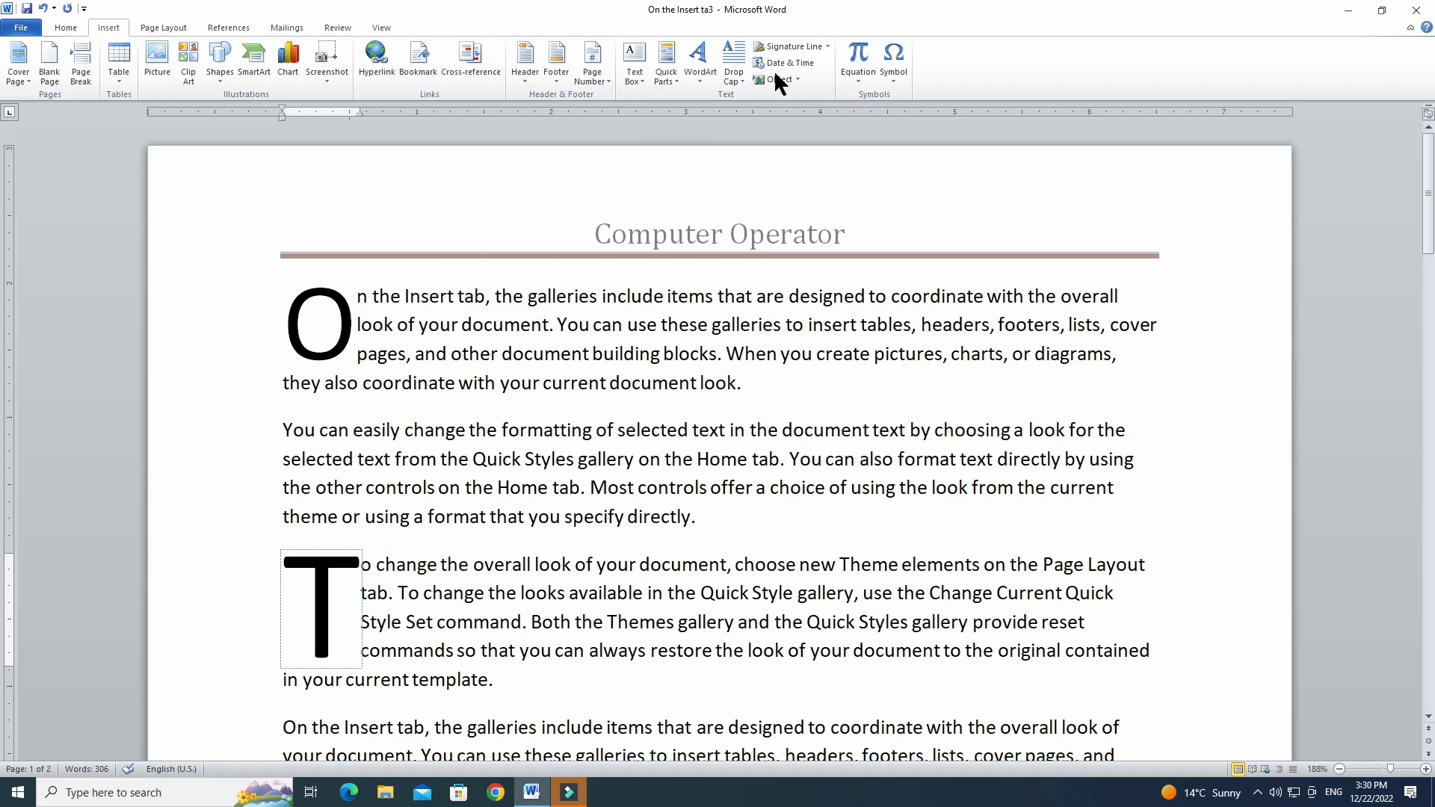
click(732, 64)
click(777, 197)
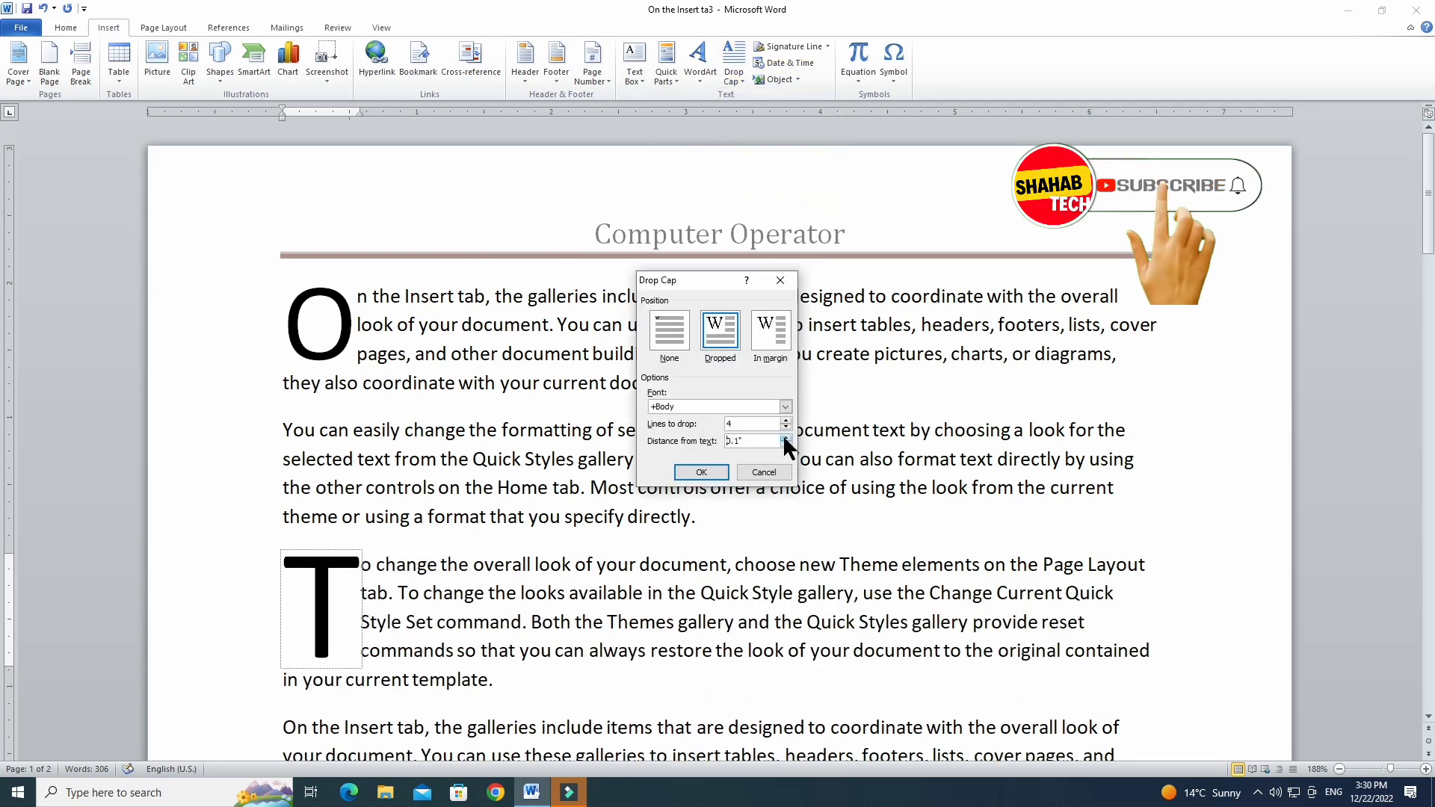
click(784, 438)
click(785, 438)
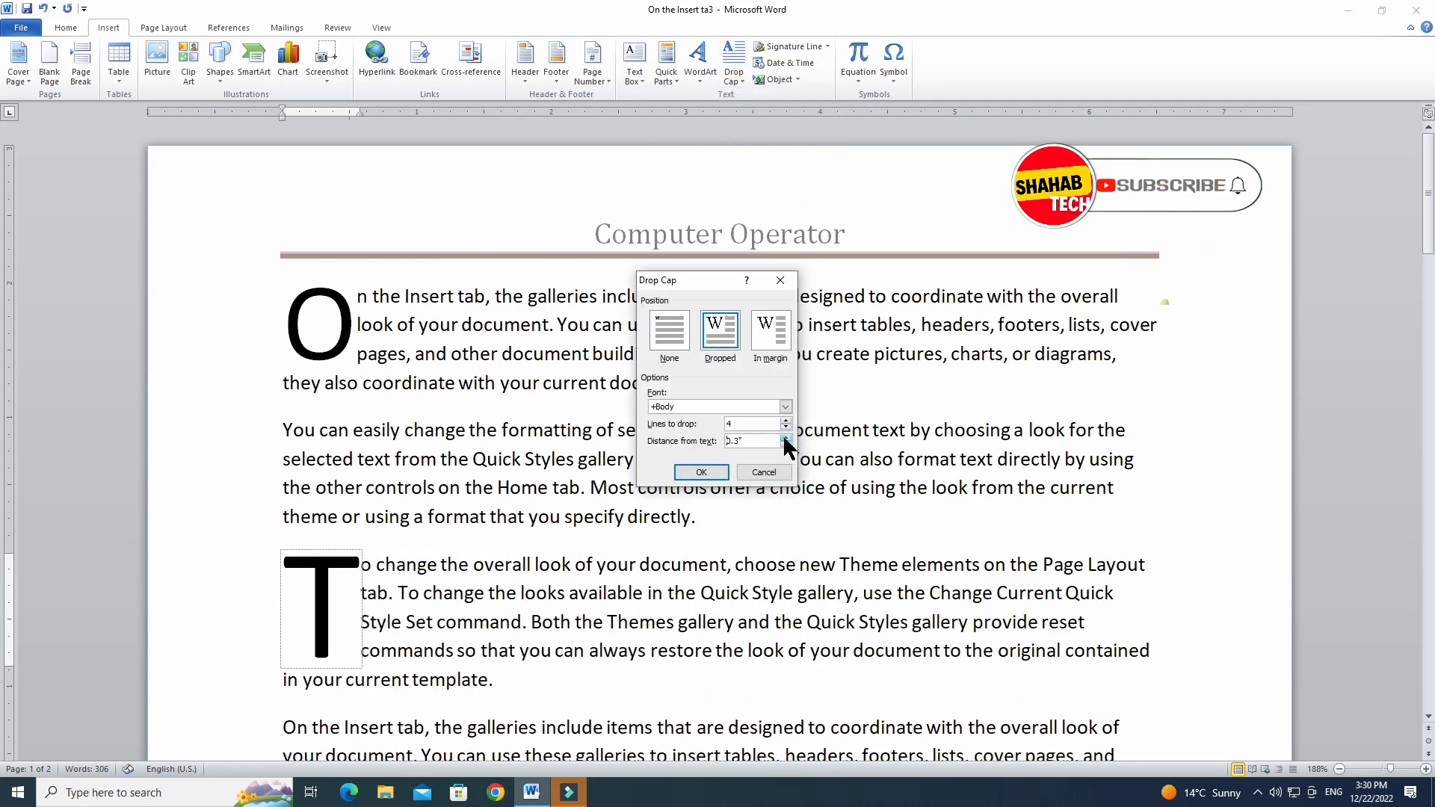
click(687, 470)
click(638, 571)
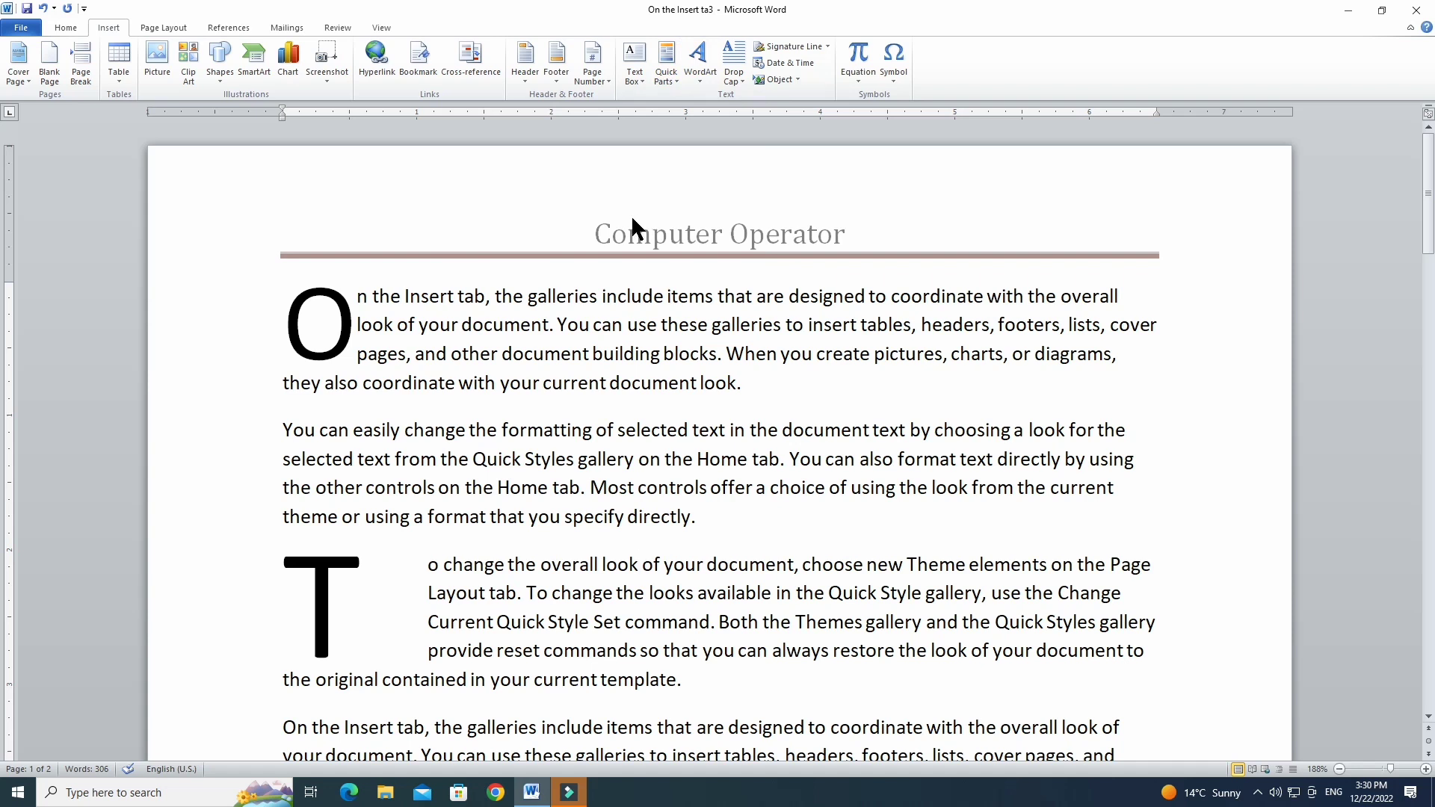
Start a signature line in the blank space below the last paragraph, dismissing the digital signature notice so that it is not shown again.
scroll(845, 718, down, 10)
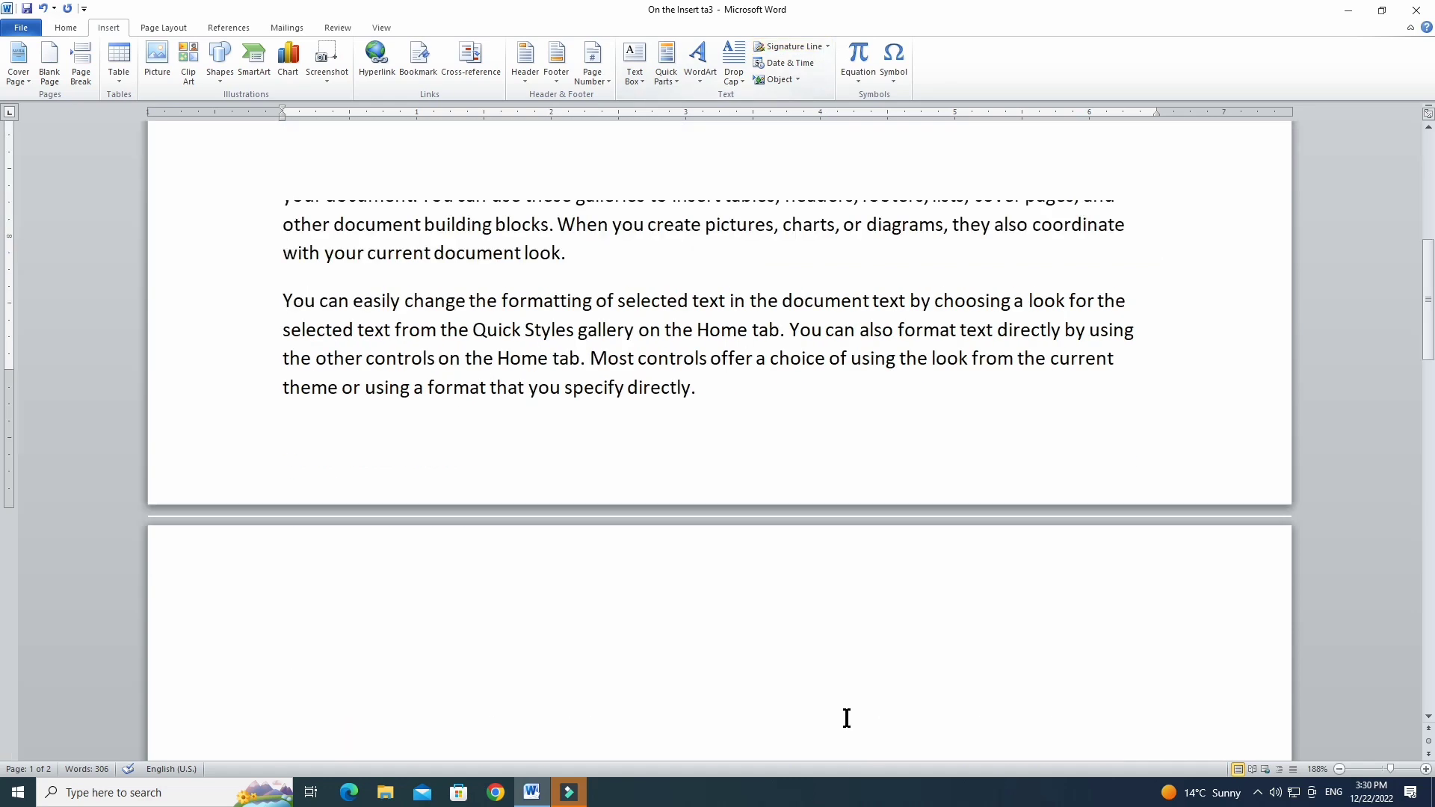
scroll(861, 590, up, 5)
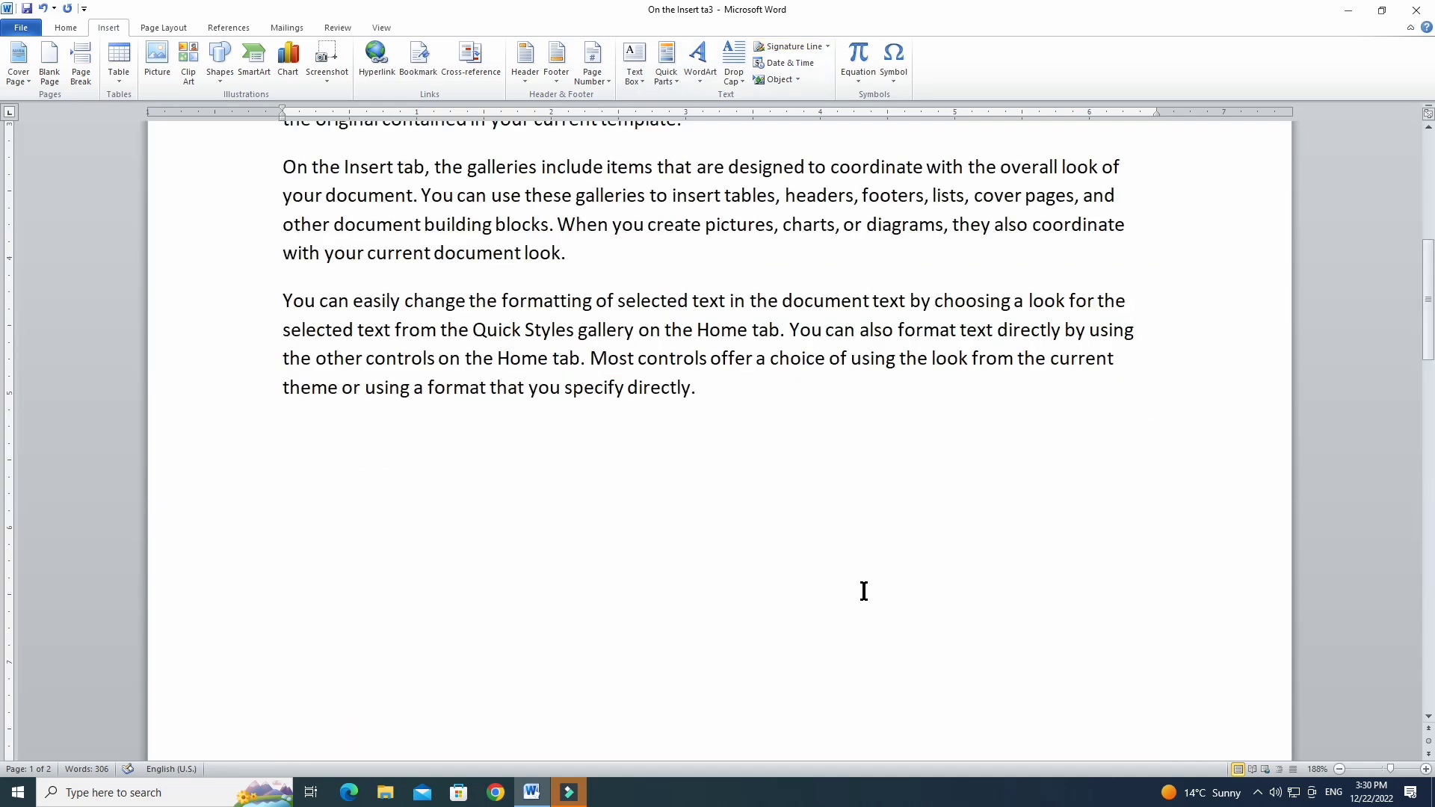
click(727, 385)
click(735, 544)
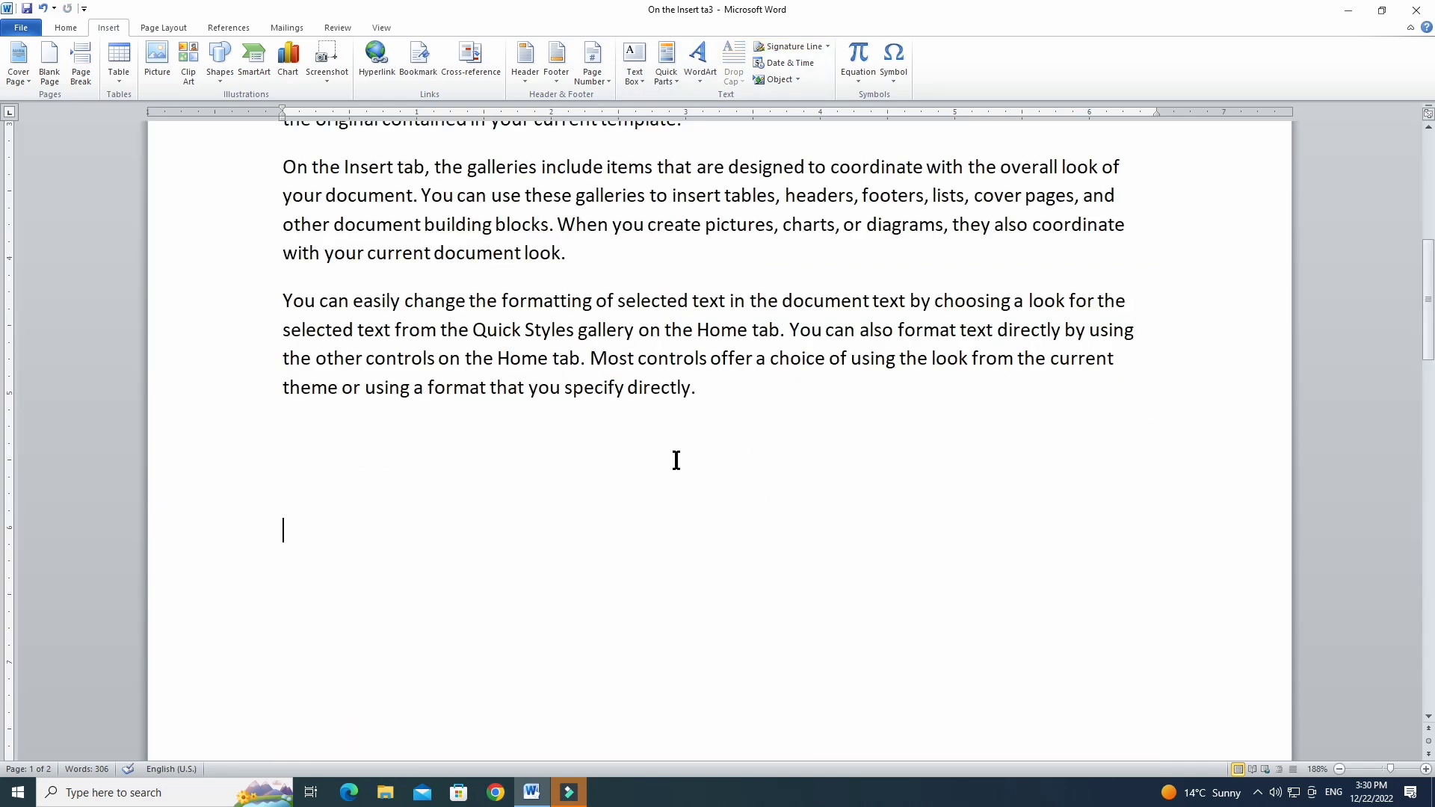
click(813, 47)
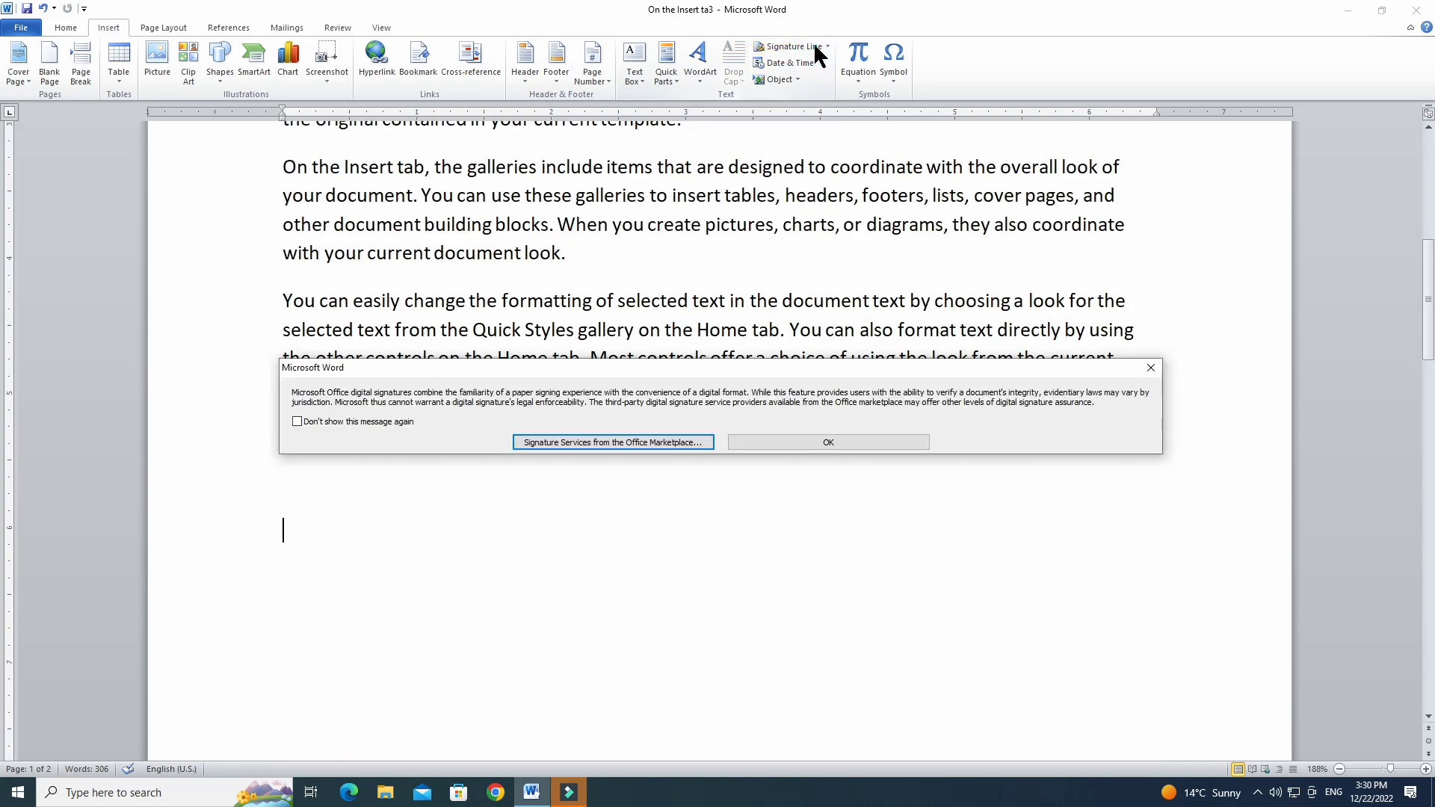
click(356, 415)
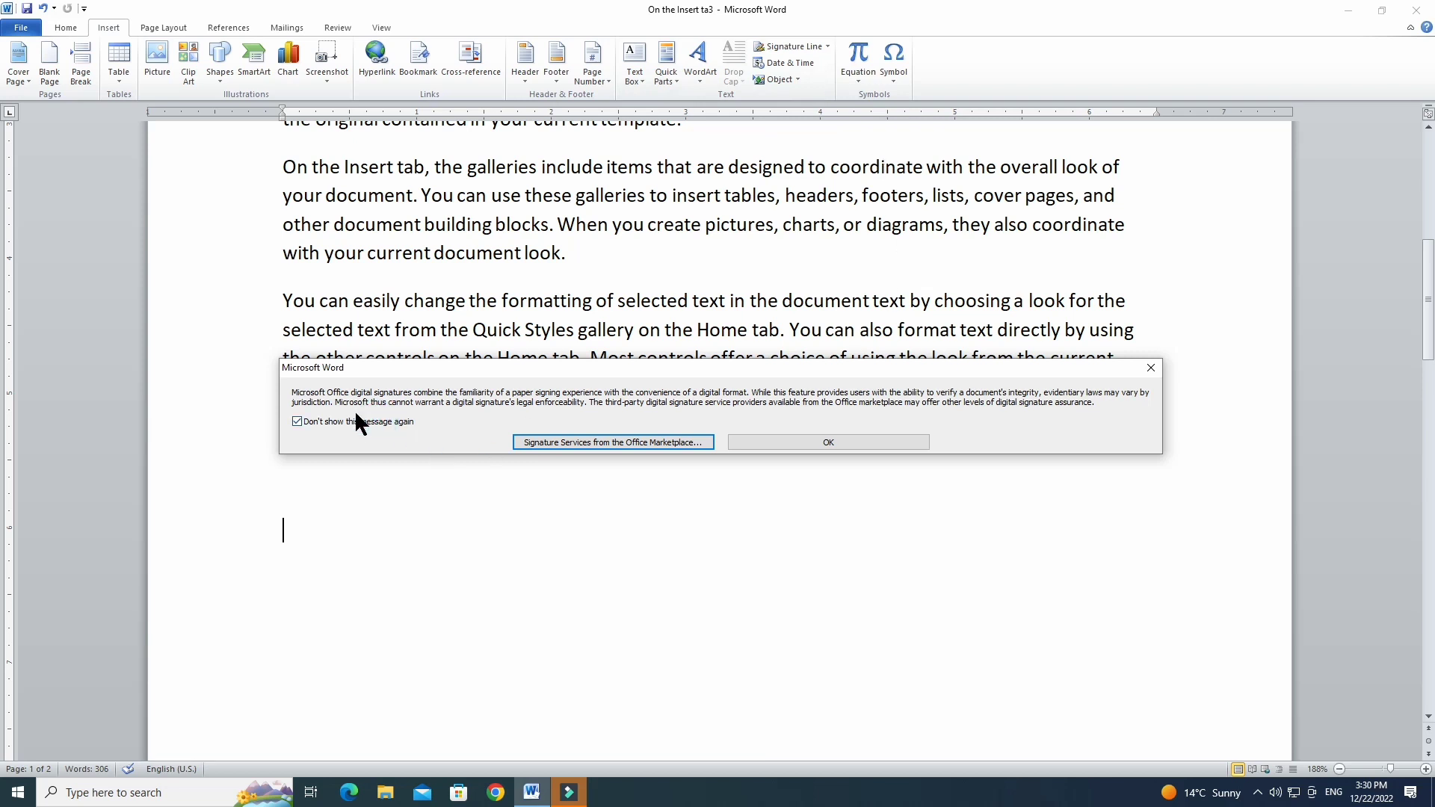
click(792, 441)
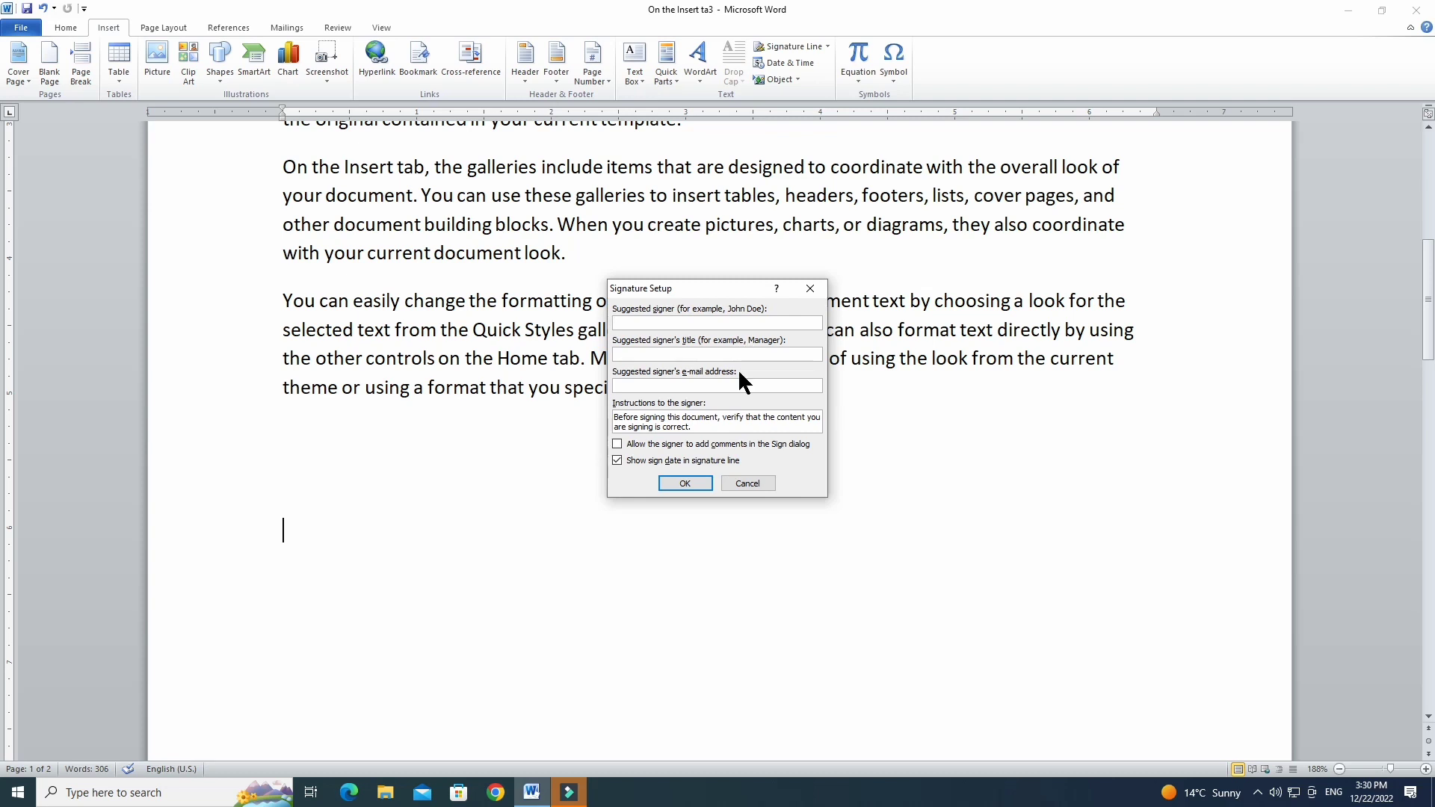
Enter the suggested signer's name, the title "Manaer" and the signer's e-mail address, and insert the signature line.
text(MR.XYZ)
key(Tab)
text(MAnga)
click(647, 388)
text(abc@gmail)
click(684, 483)
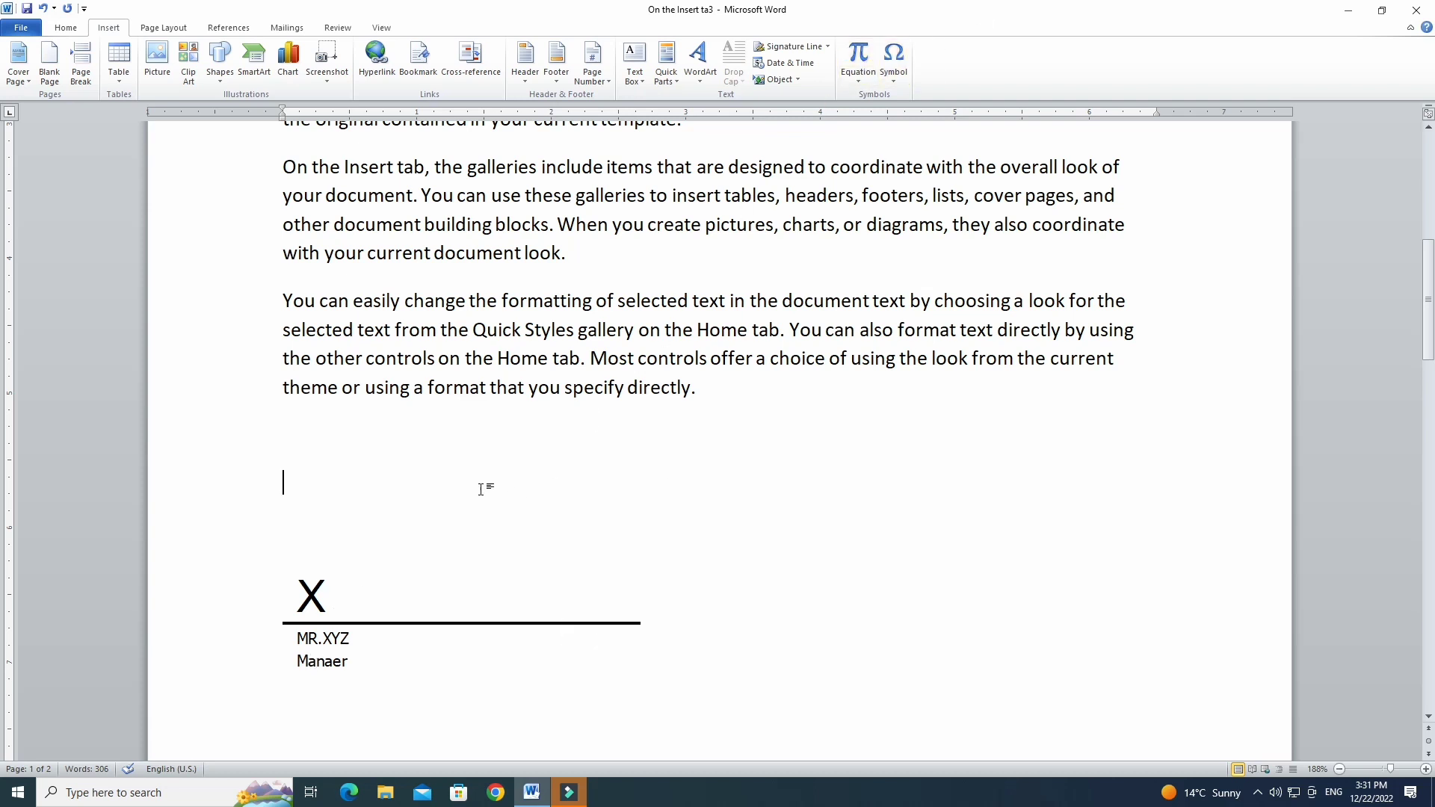
Insert the current date and time with seconds above the signature line, in the month/day/year format with AM/PM.
click(805, 64)
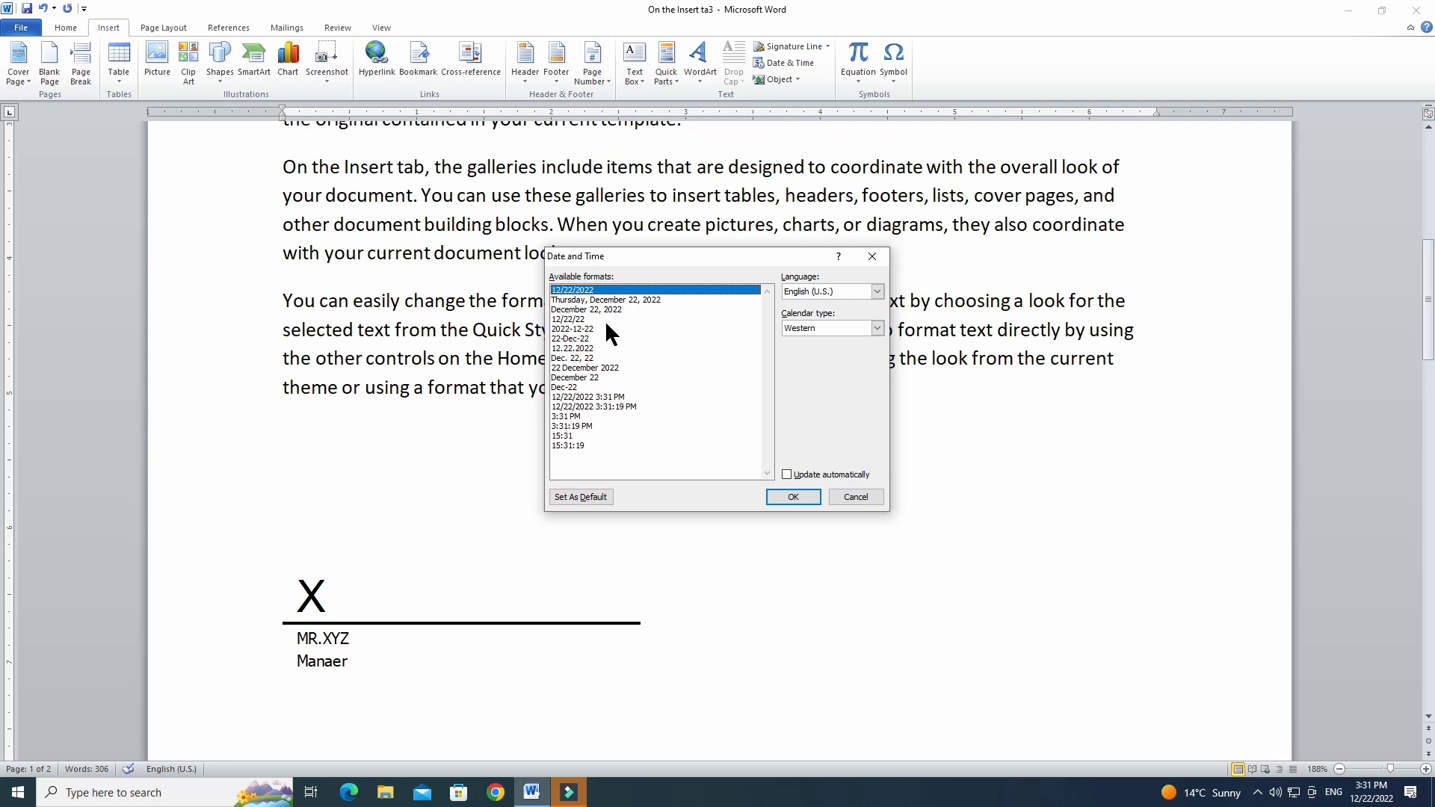
click(593, 406)
click(793, 497)
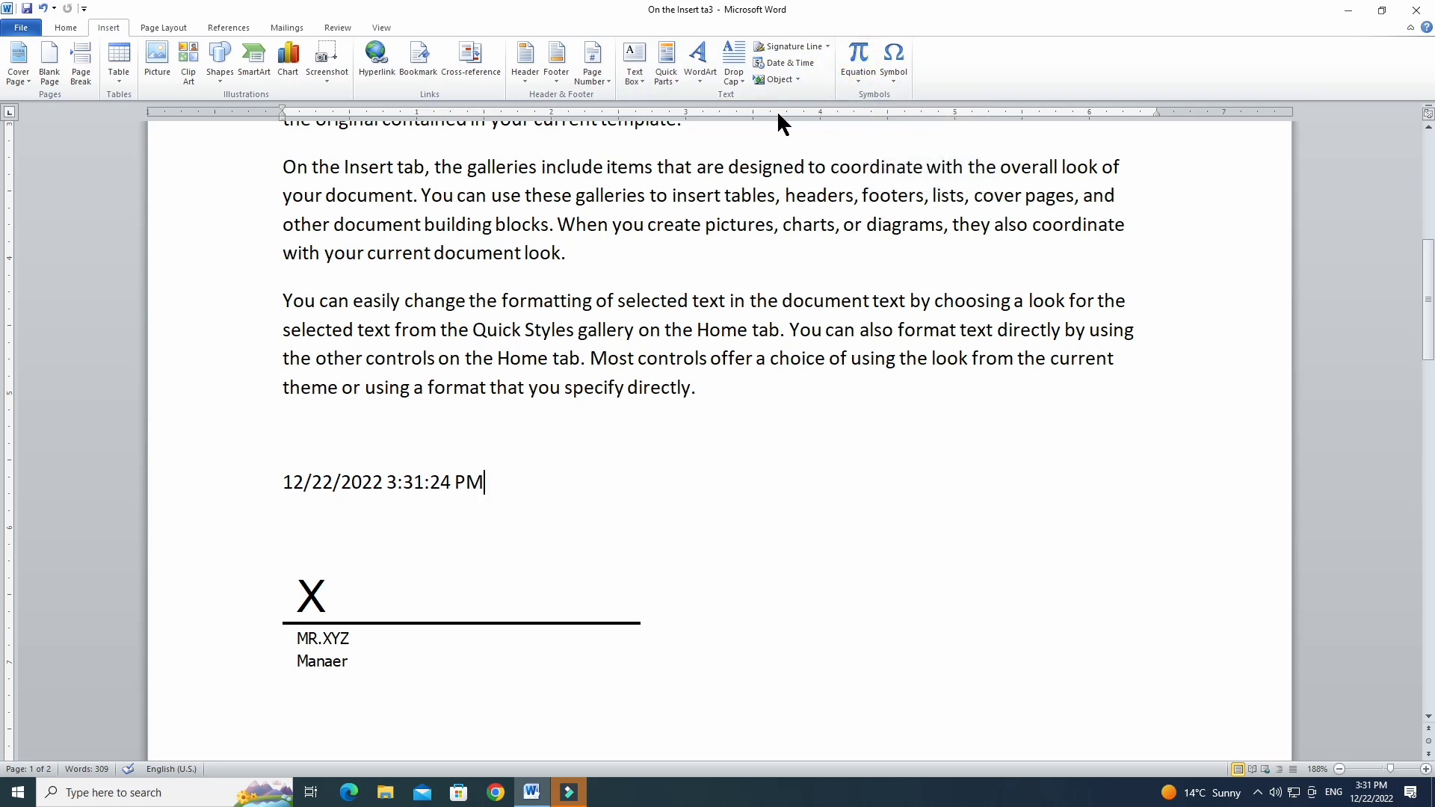
Look at the built-in equations without inserting one, and add a copyright symbol (©) directly after the date and time.
click(863, 71)
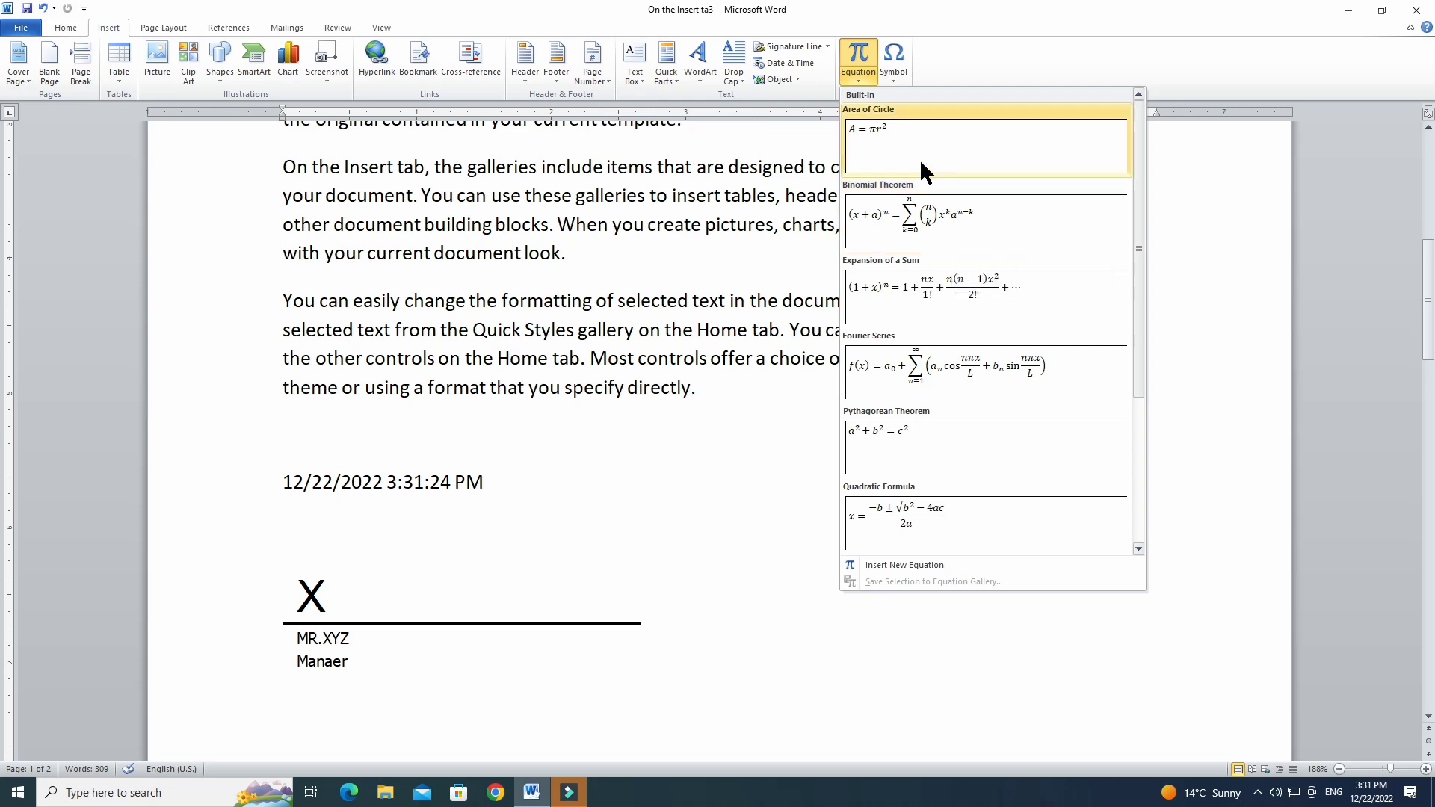
click(896, 74)
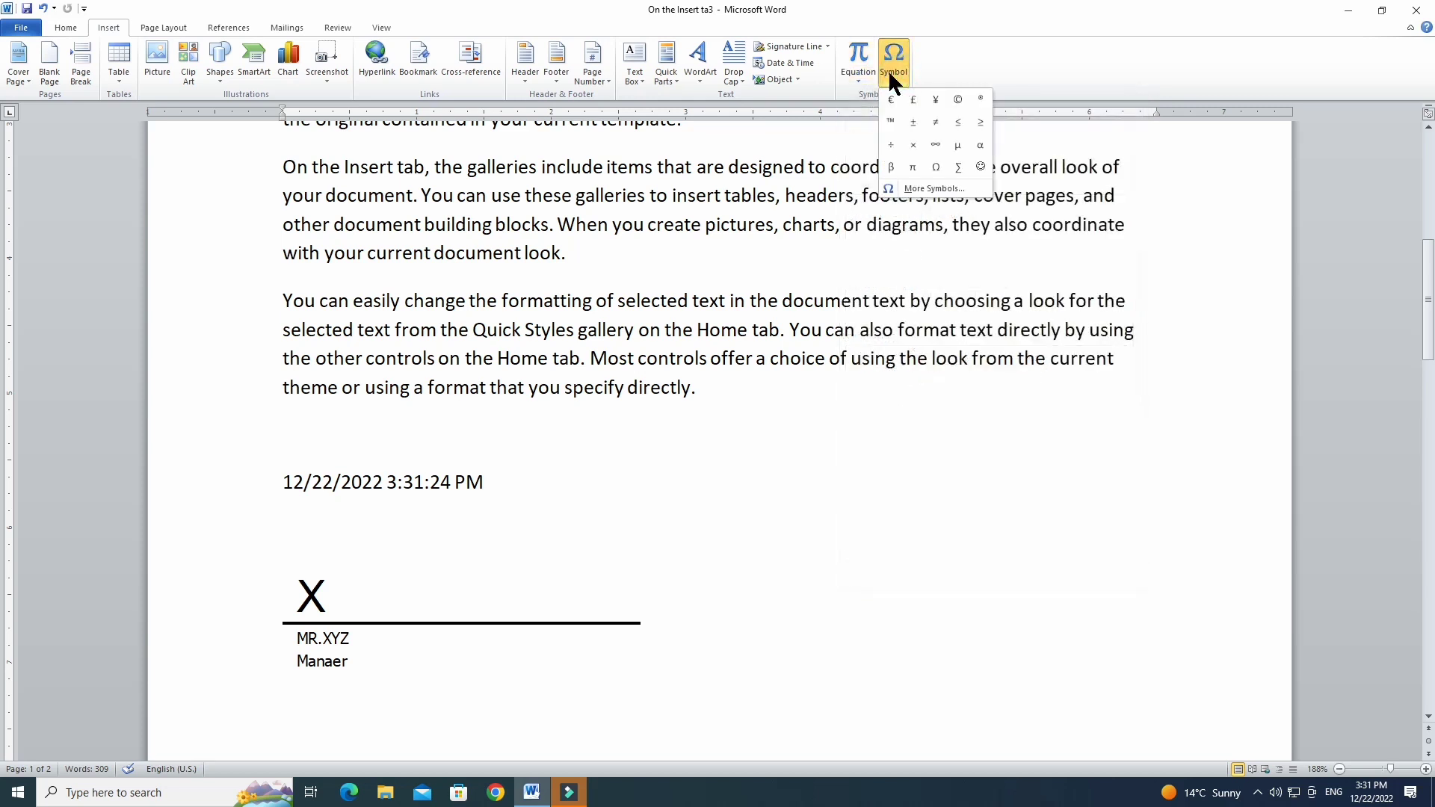
click(958, 101)
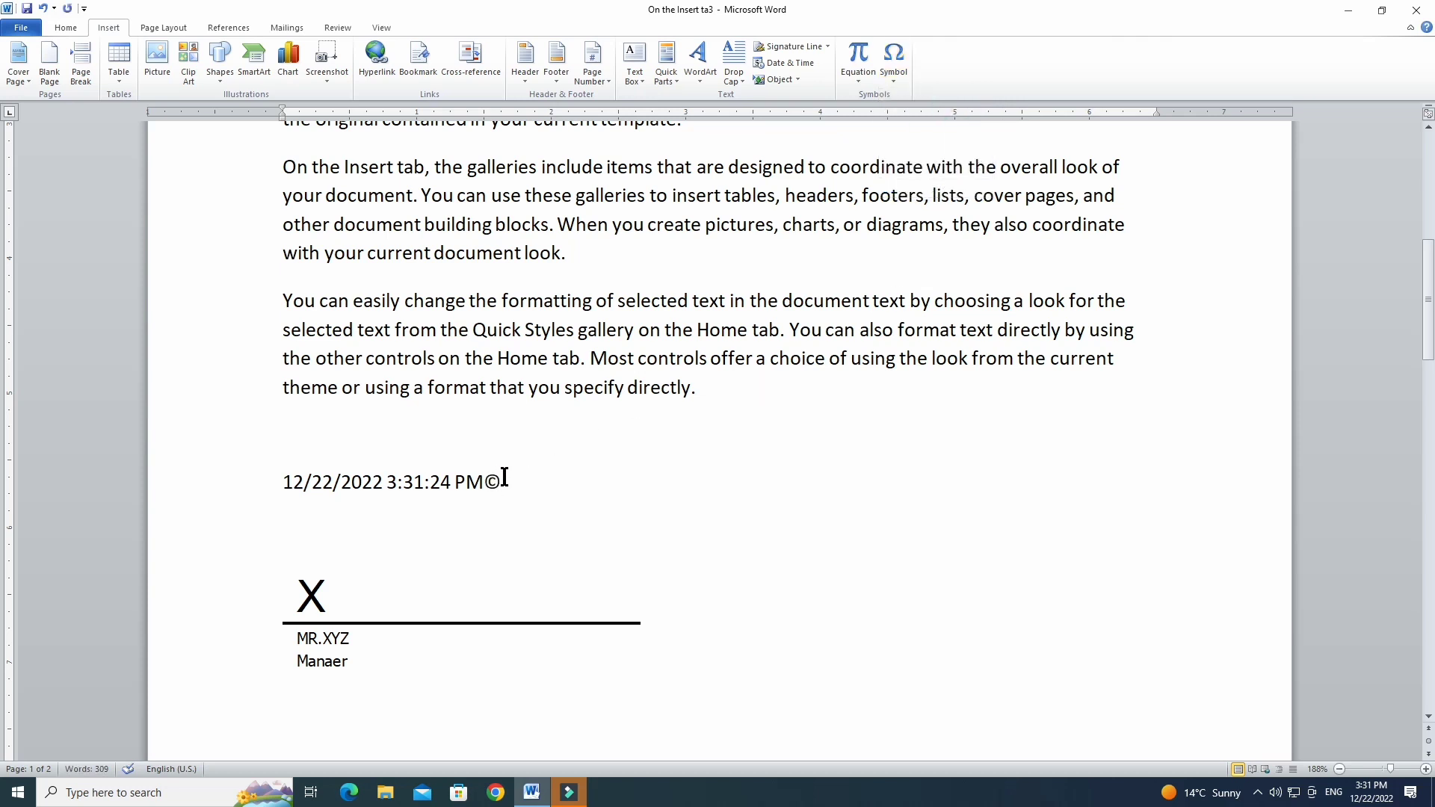
Enlarge the copyright symbol to several times the size of the date text and leave the cursor after it.
drag(504, 476, 484, 478)
key(ctrl+bracketright)
key(ctrl+bracketright)
key(ctrl+bracketright)
key(ctrl+bracketright)
key(ctrl+bracketright)
key(ctrl+bracketright)
key(ctrl+bracketright)
key(ctrl+bracketright)
key(ctrl+bracketright)
key(ctrl+bracketright)
key(ctrl+bracketright)
key(ctrl+bracketright)
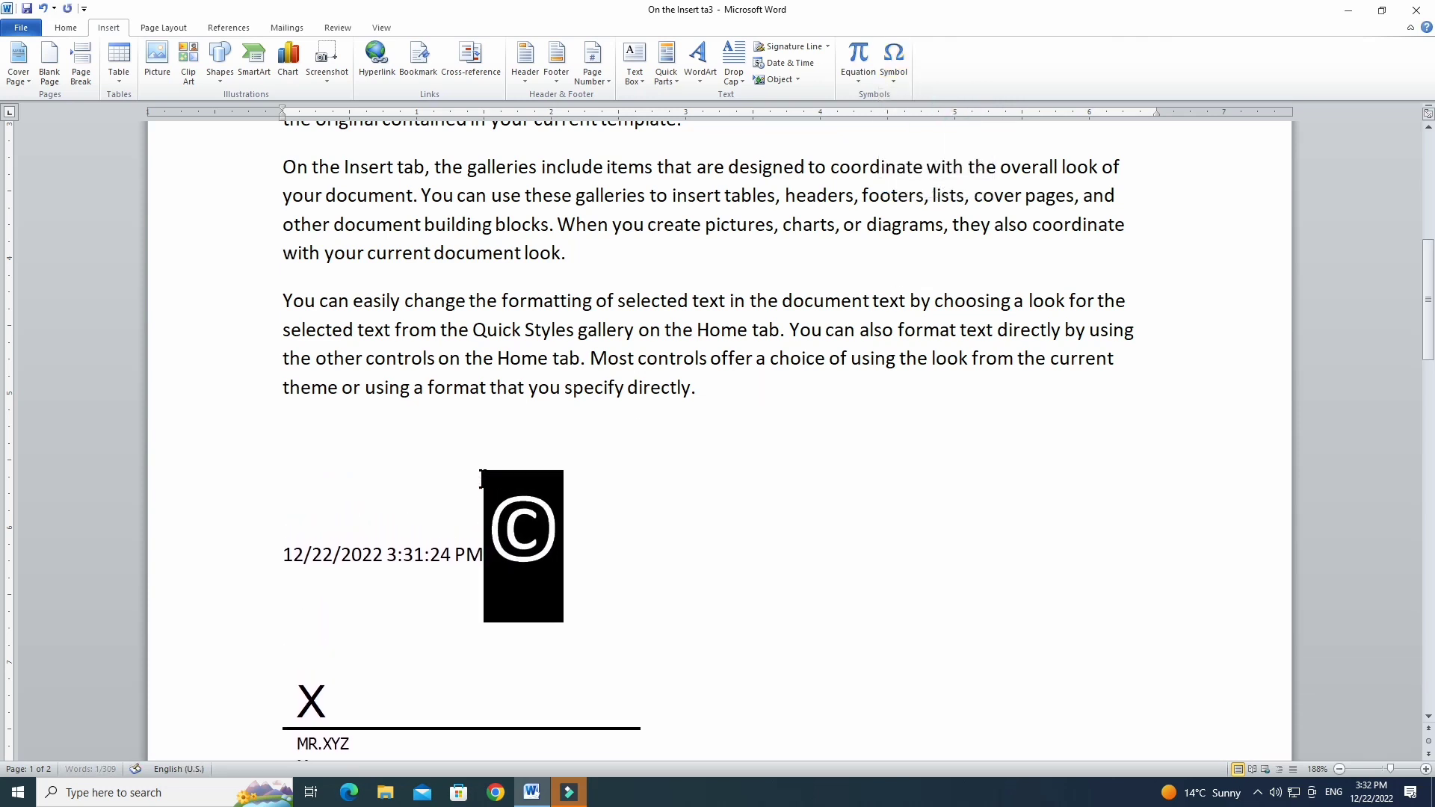
key(ctrl+bracketright)
key(ctrl+bracketright)
click(585, 401)
double_click(398, 476)
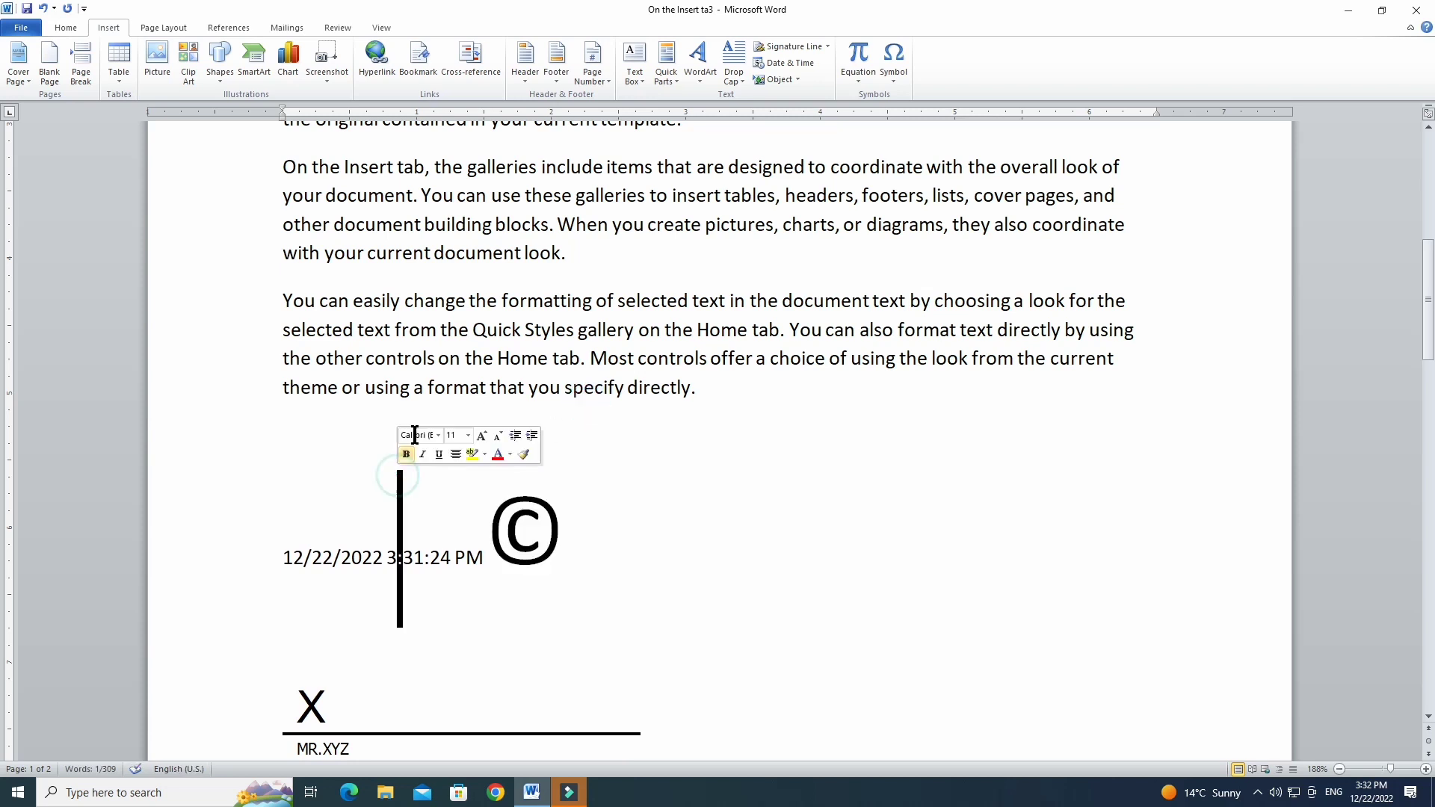
click(602, 440)
click(589, 529)
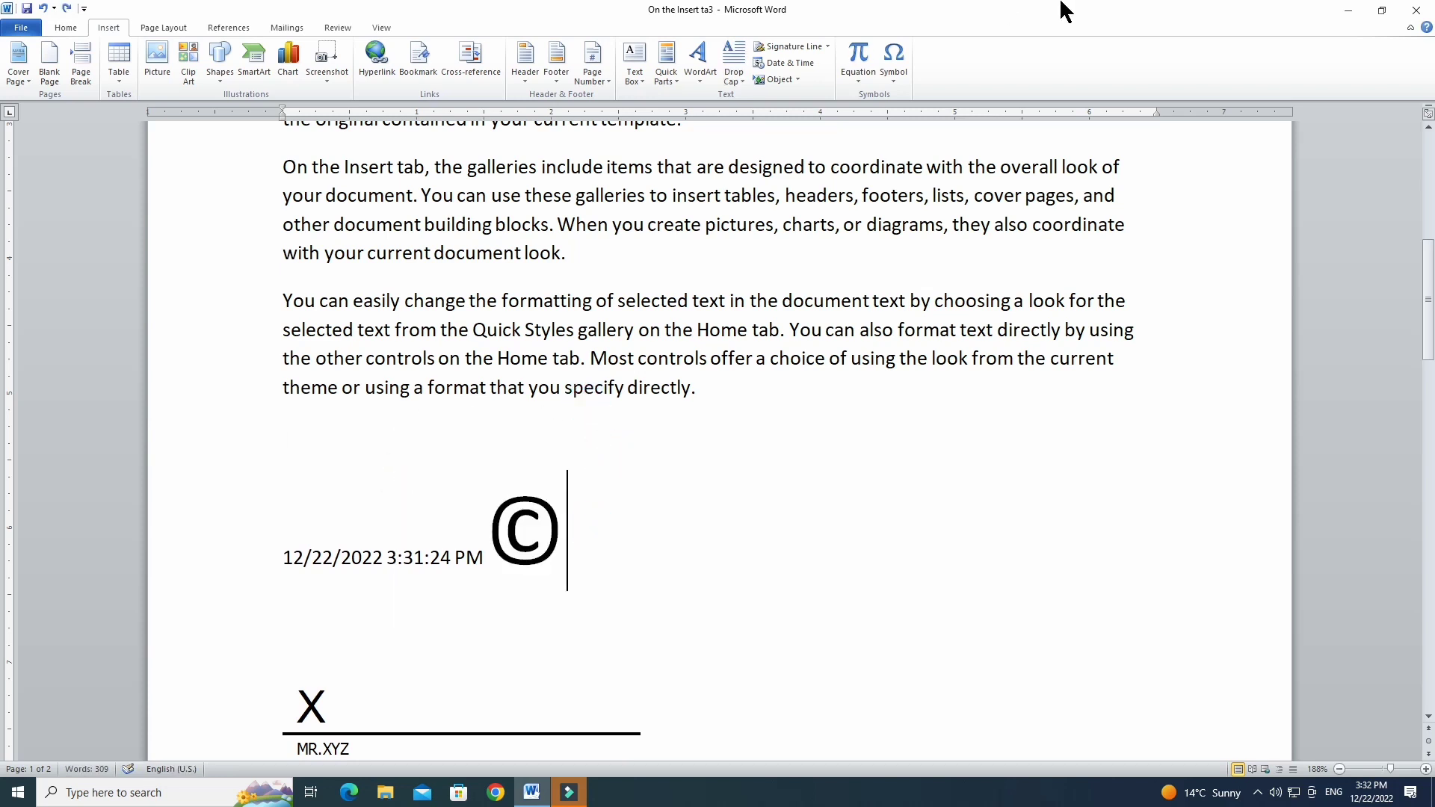
Insert the Registered special character (®) twice directly after the enlarged copyright symbol.
click(894, 75)
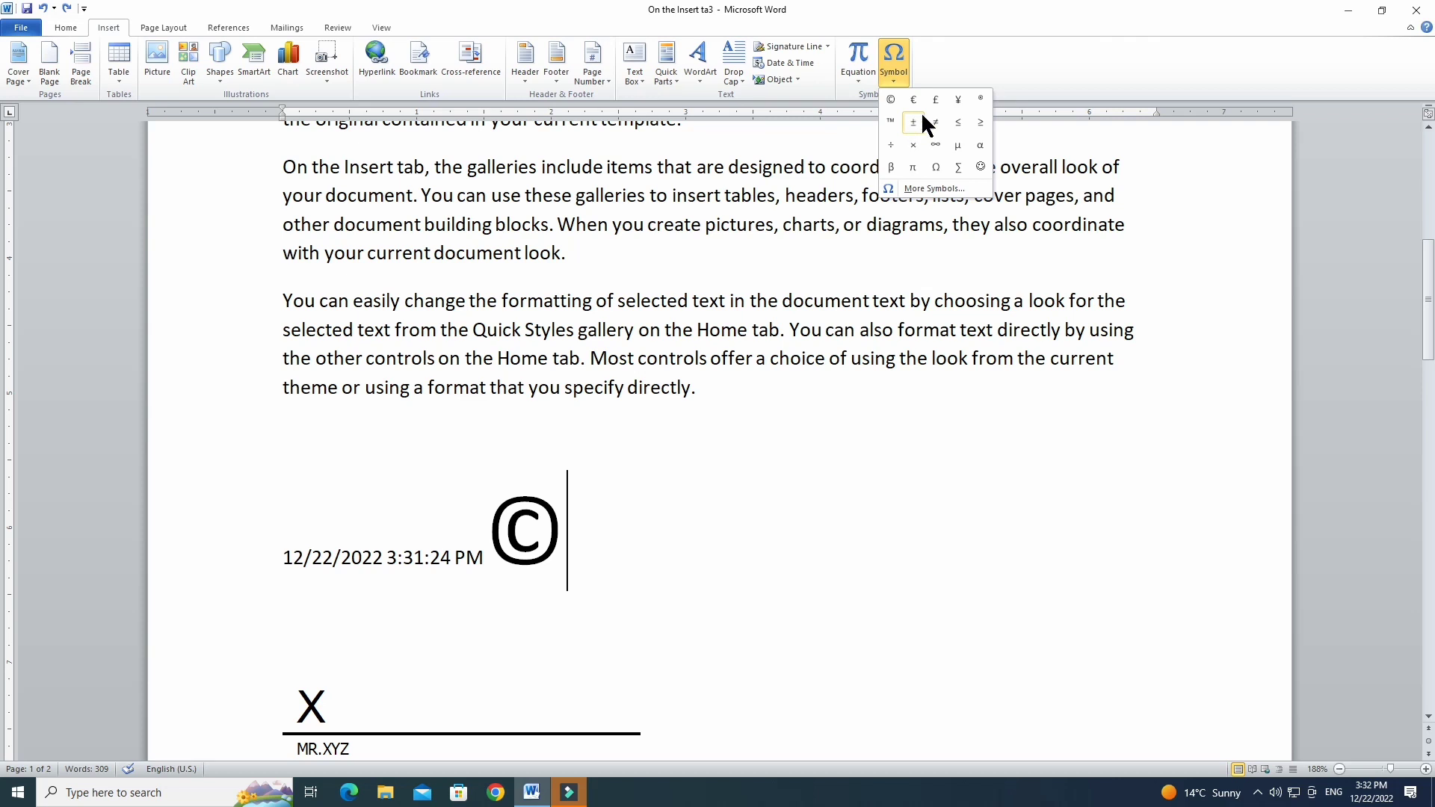
click(934, 189)
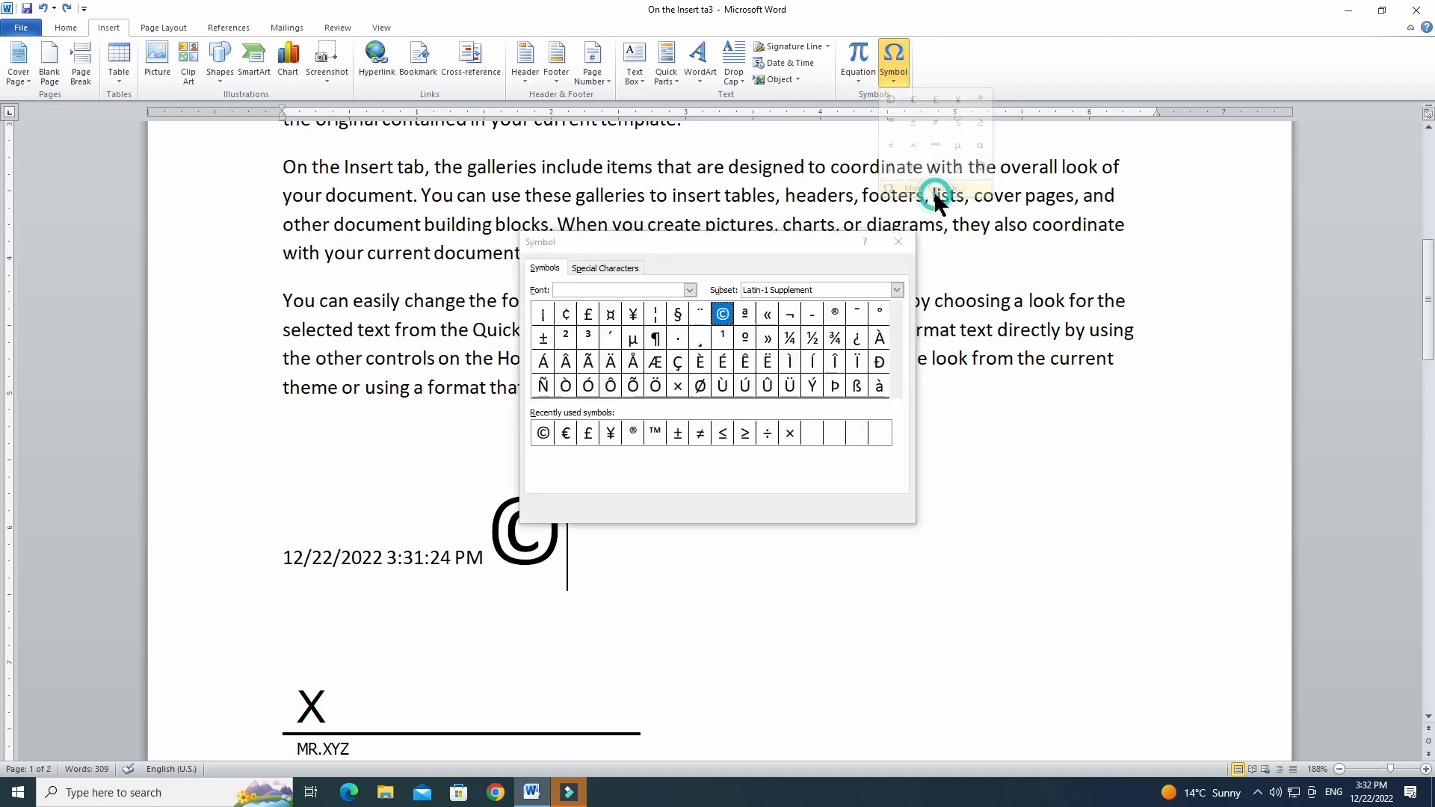
click(628, 269)
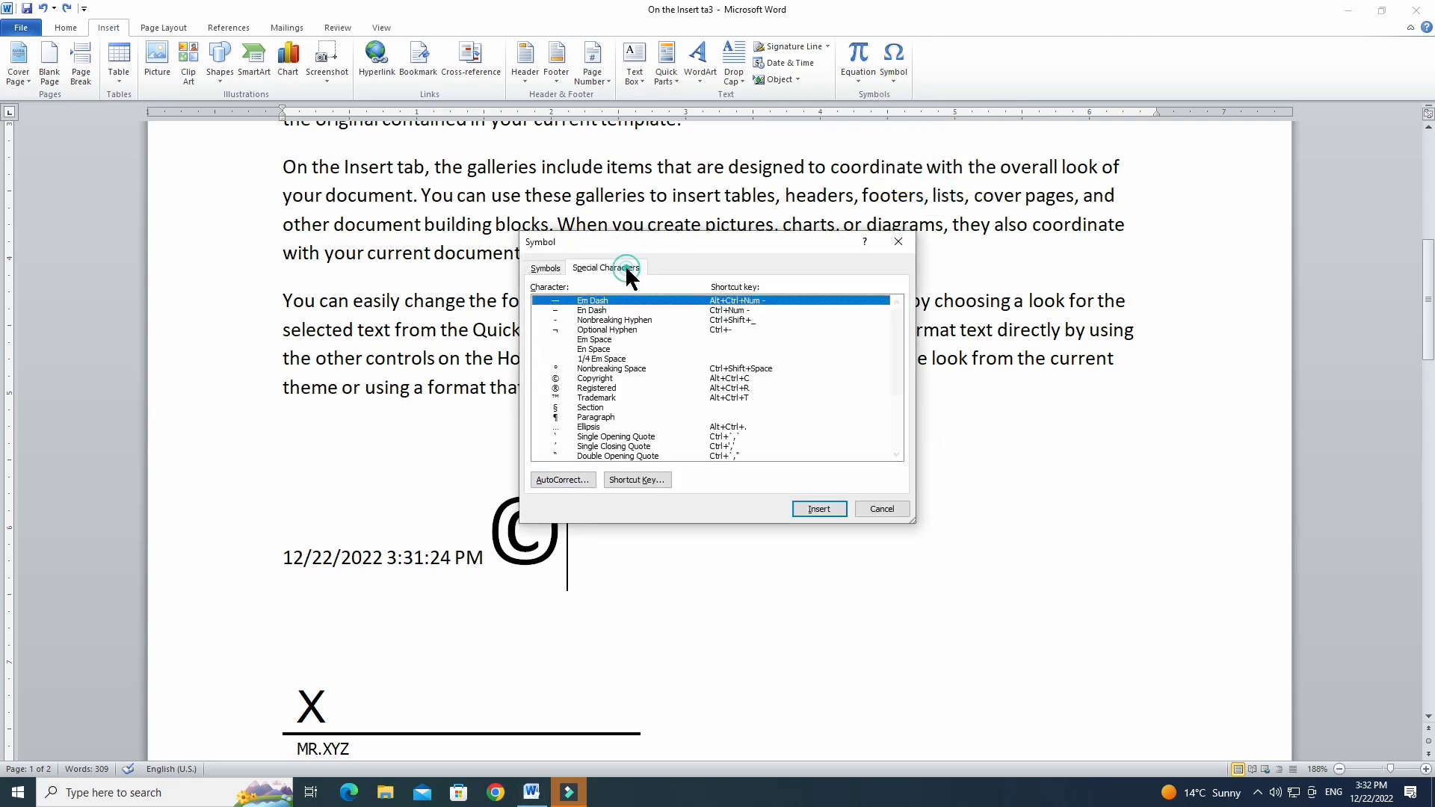
double_click(583, 388)
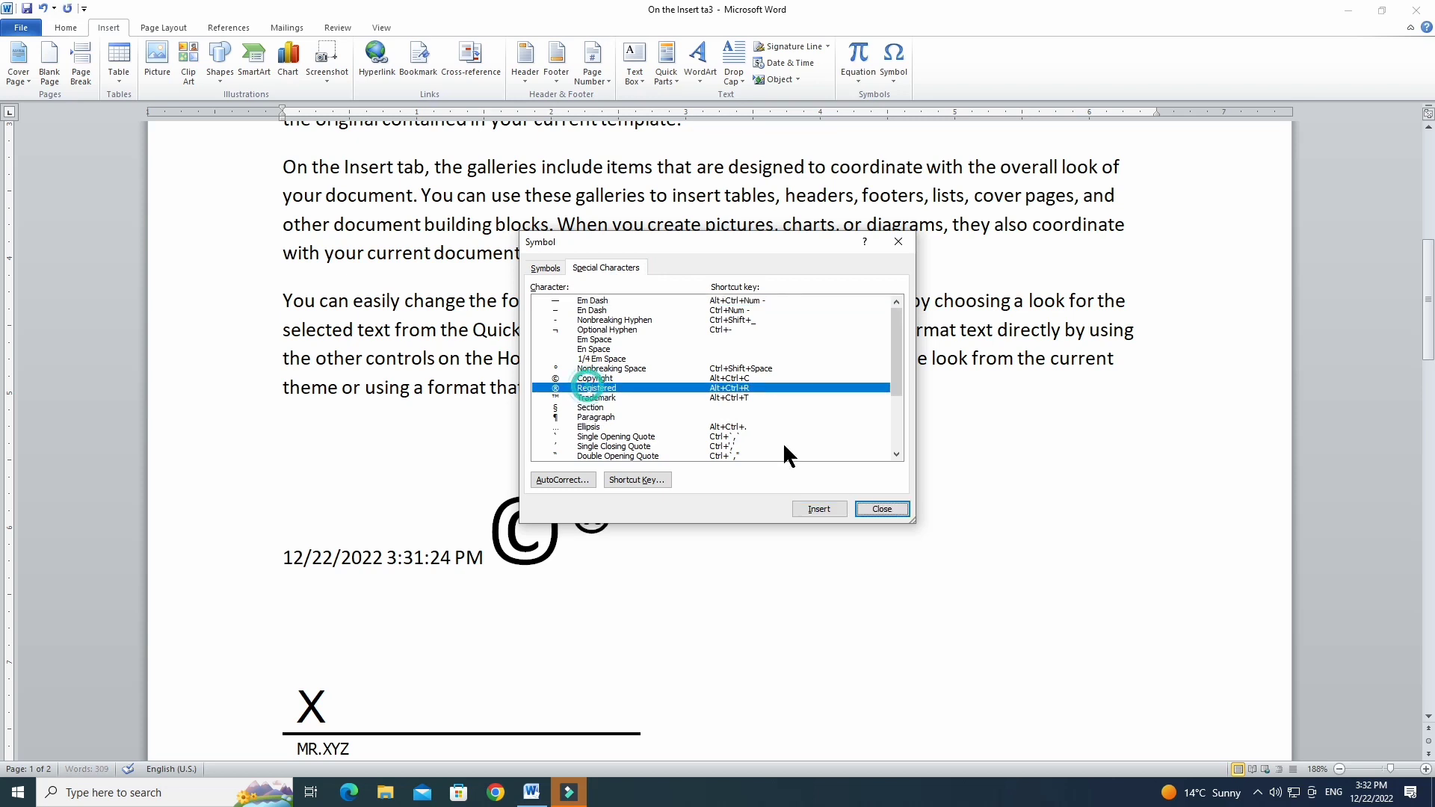
click(818, 506)
click(893, 512)
Enlarge the second registered symbol until it is clearly bigger than the first one, and leave the cursor after it.
double_click(644, 512)
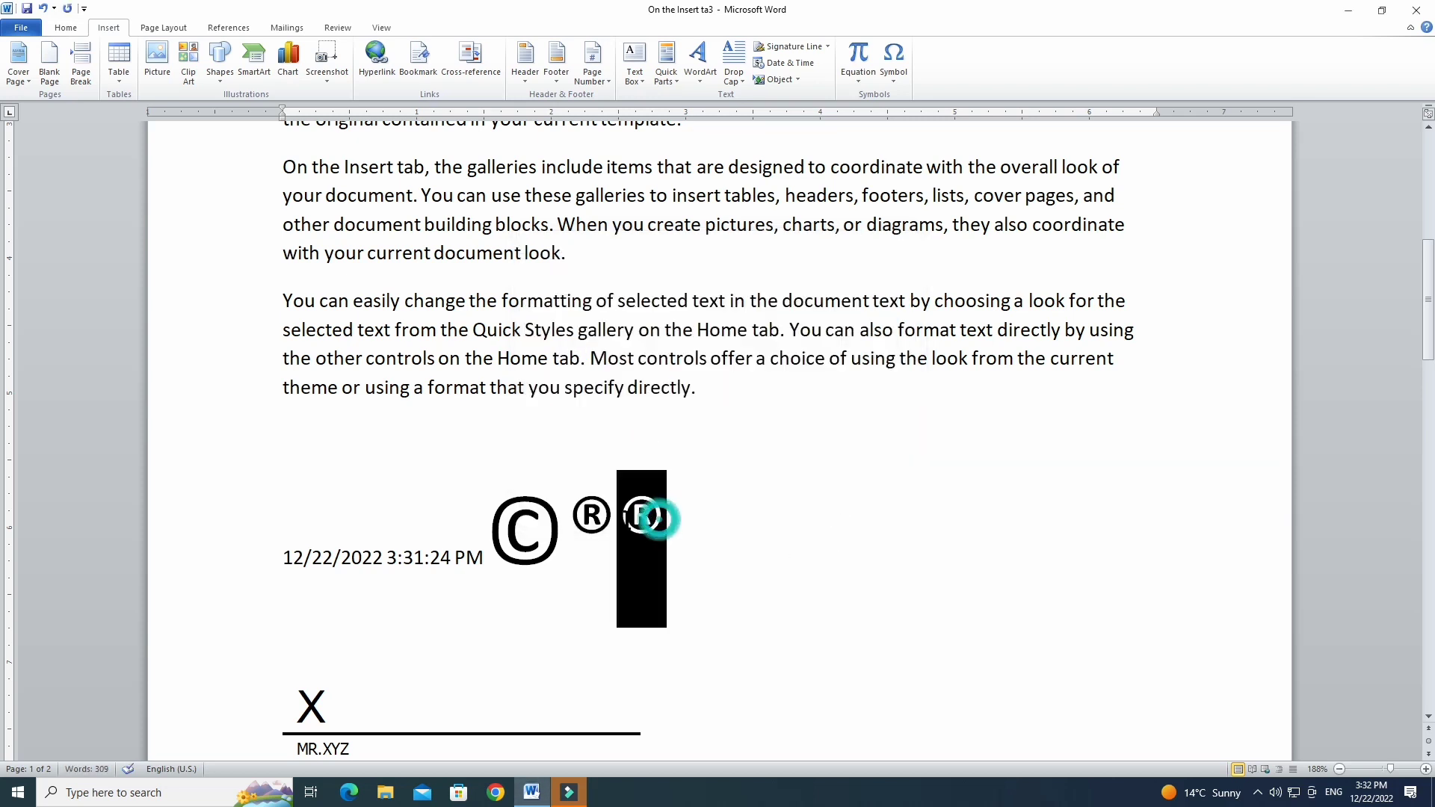
key(ctrl+])
key(ctrl+])
key(ctrl+])
key(ctrl+])
key(ctrl+])
key(ctrl+])
key(ctrl+])
key(ctrl+])
key(ctrl+])
key(ctrl+])
key(ctrl+])
key(ctrl+])
key(ctrl+])
key(ctrl+])
key(ctrl+])
key(ctrl+])
key(ctrl+])
key(ctrl+])
key(ctrl+])
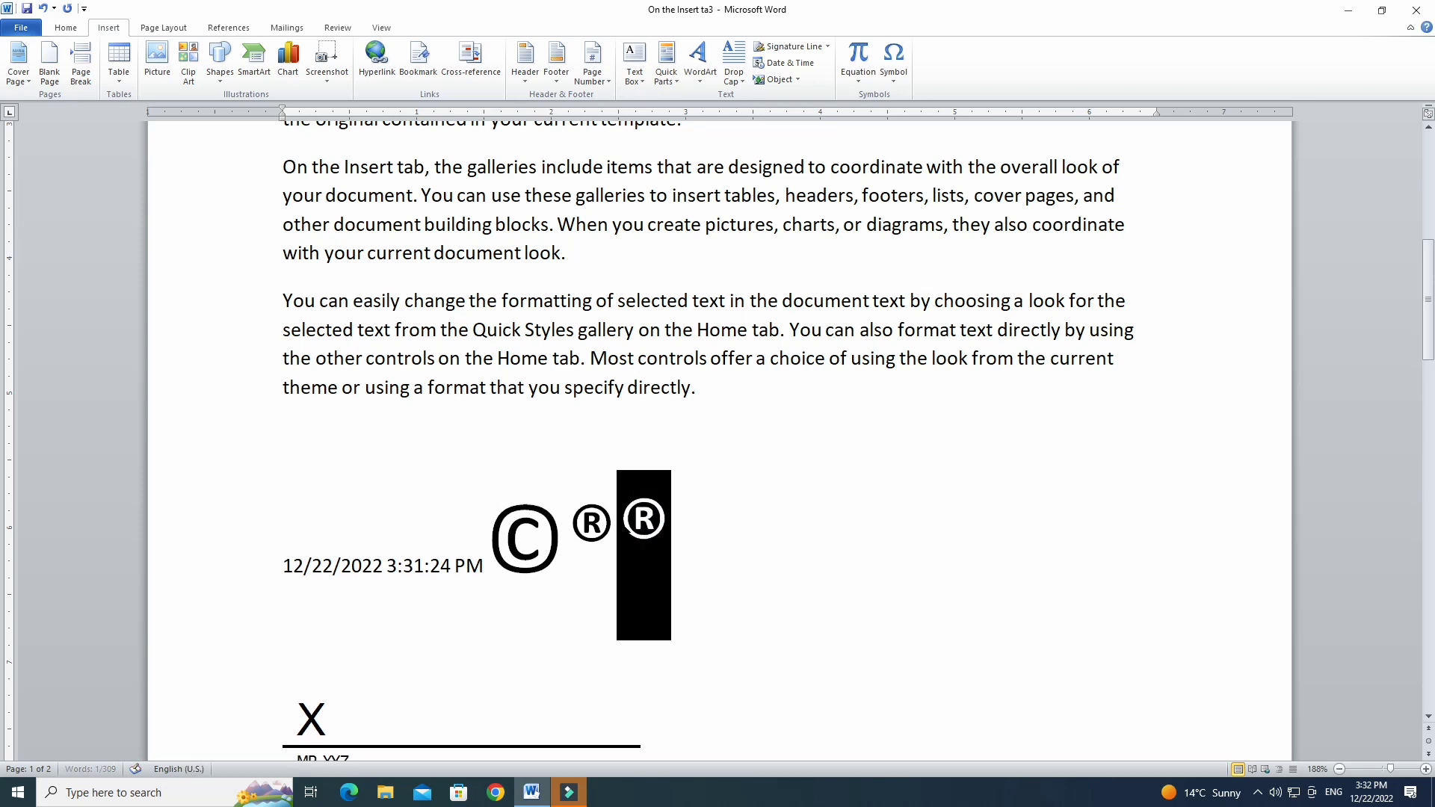
key(ctrl+])
key(ctrl+])
click(826, 502)
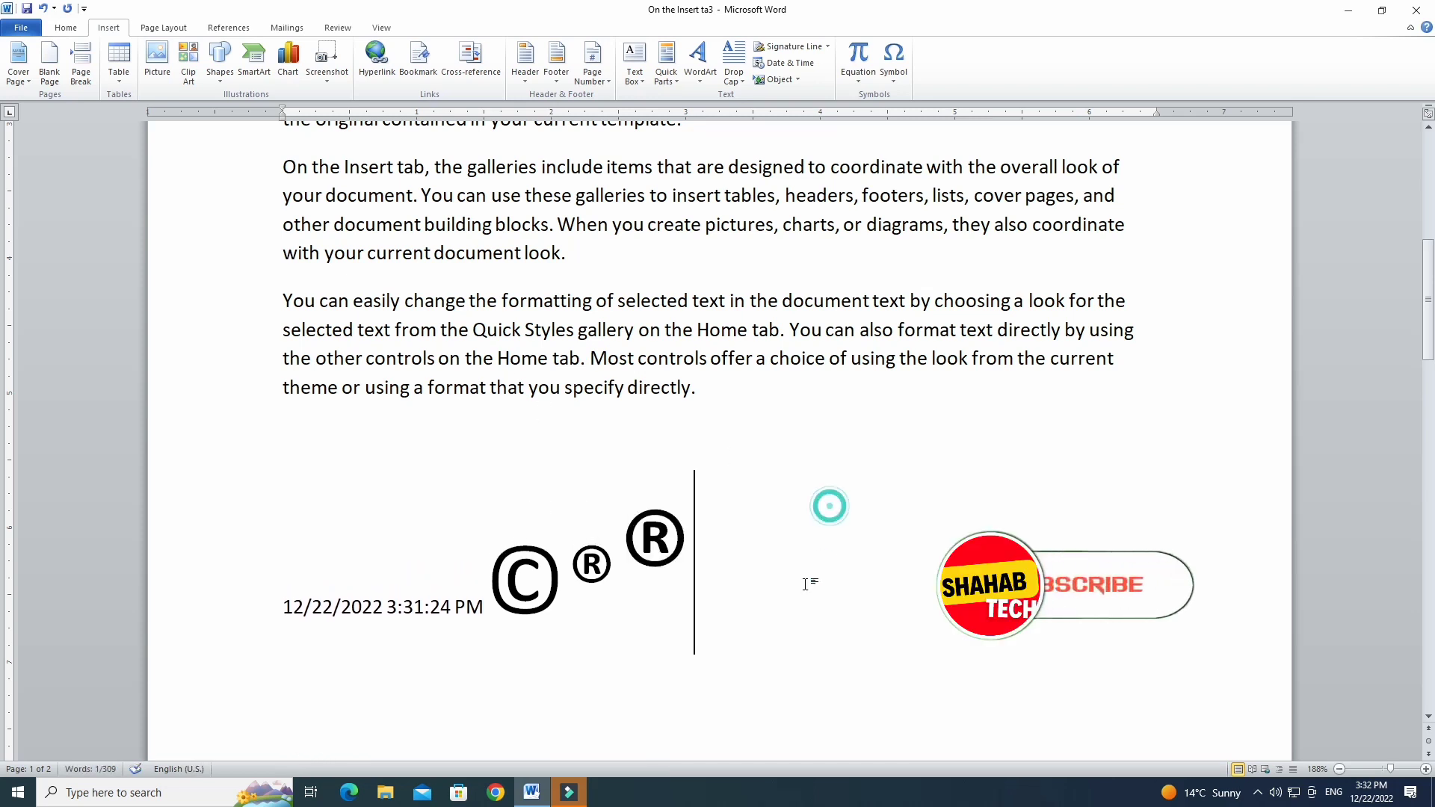